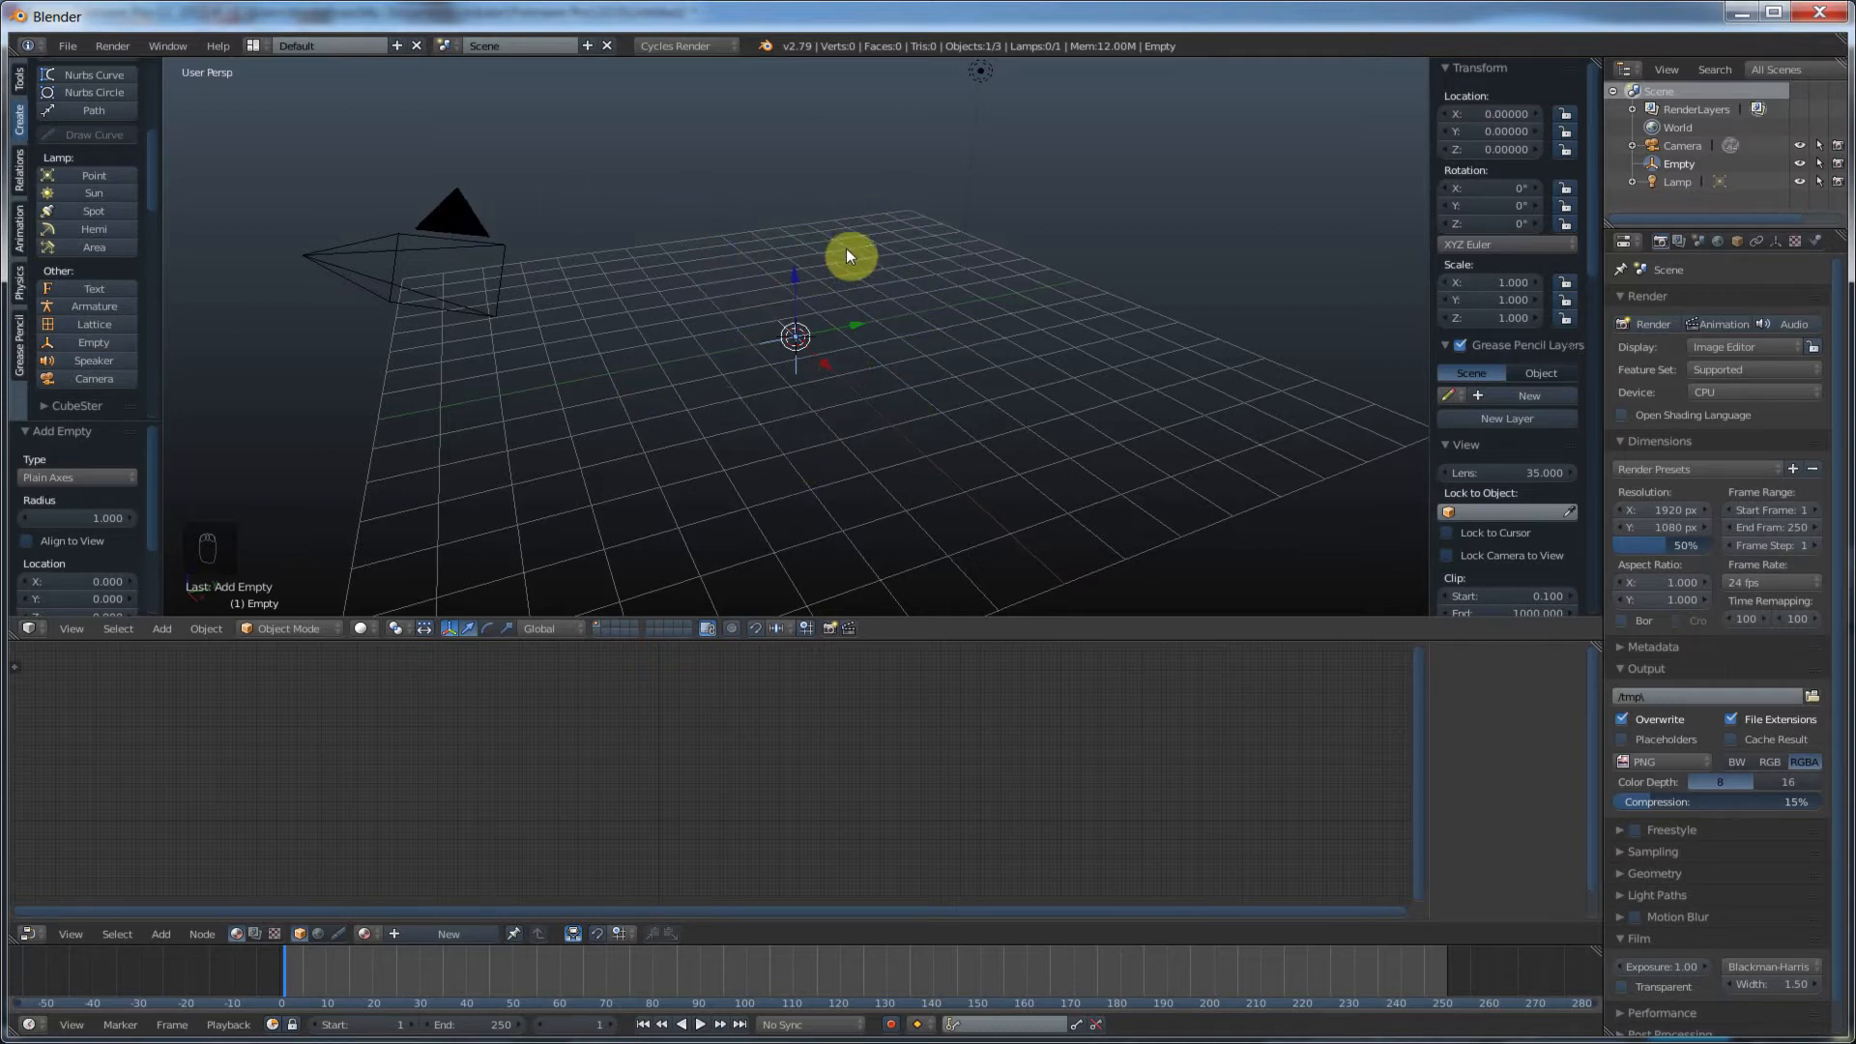
Step: Add a Track To constraint that aims the camera at the empty
right_click(459, 213)
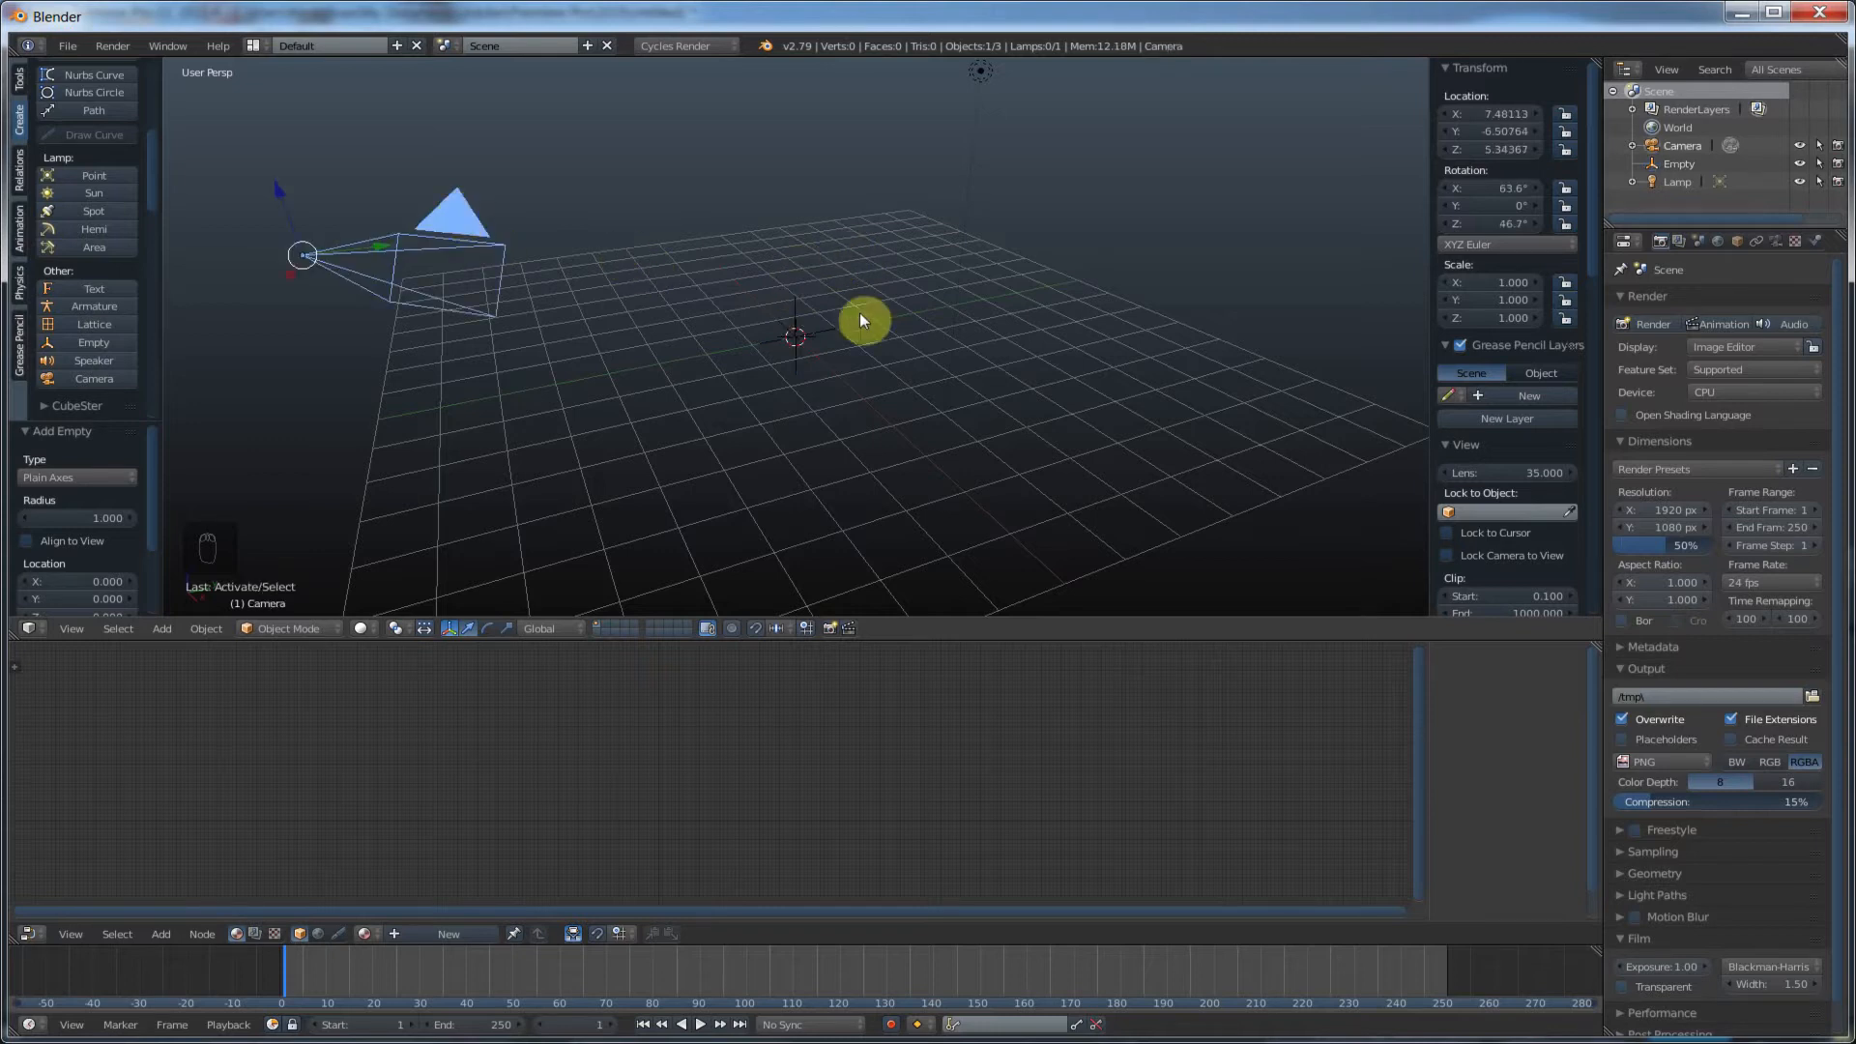
right_click(795, 303)
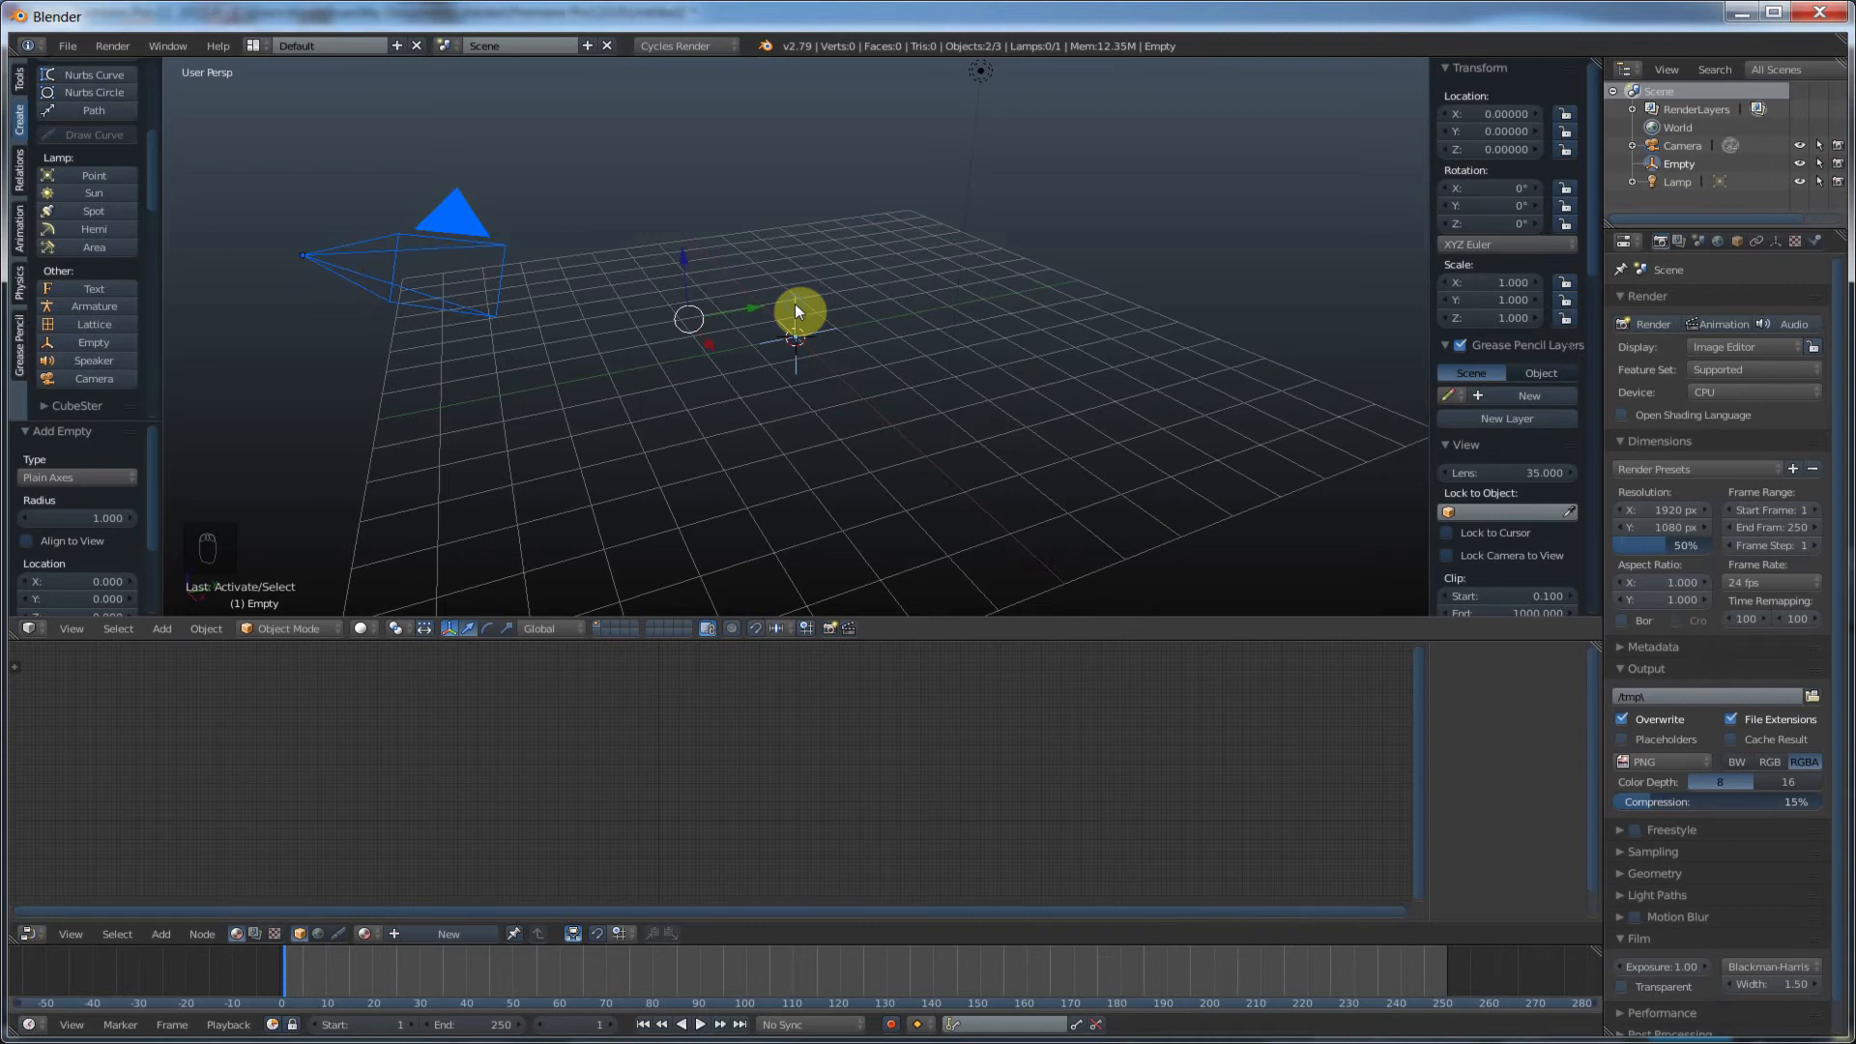
key("ctrl+t")
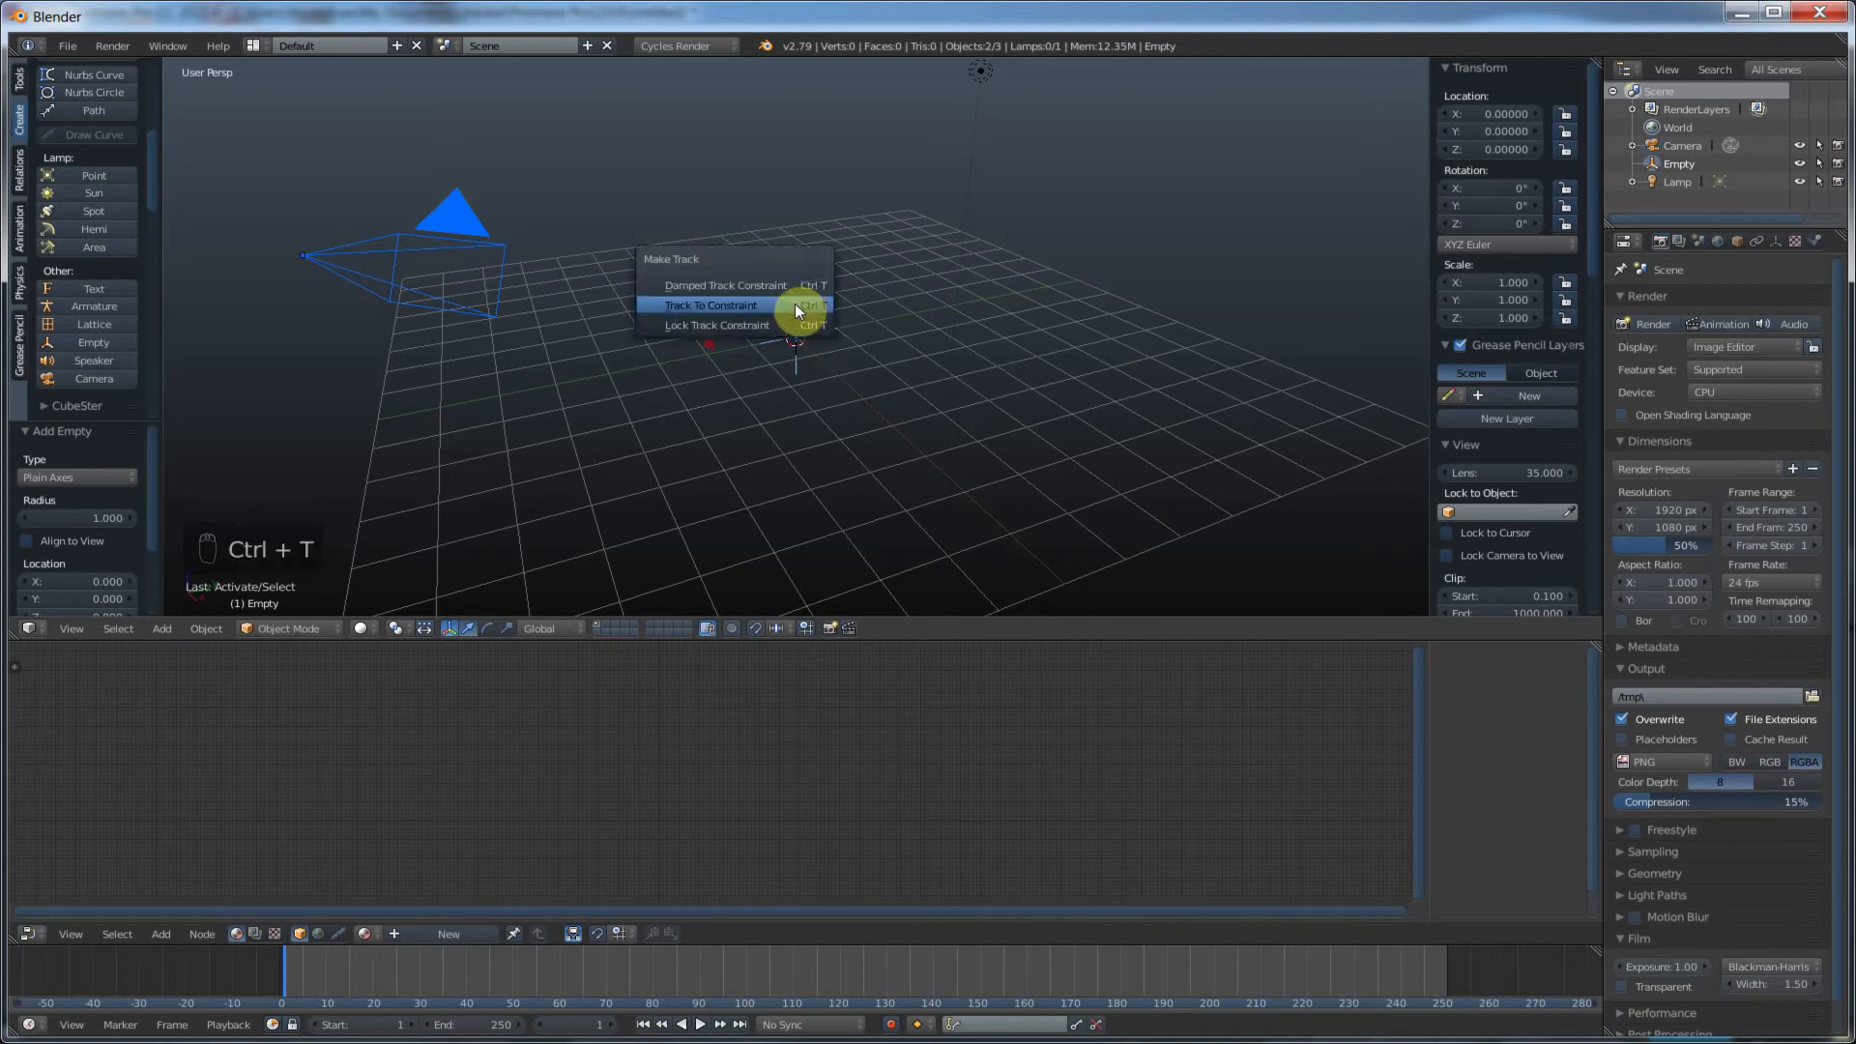
left_click(707, 305)
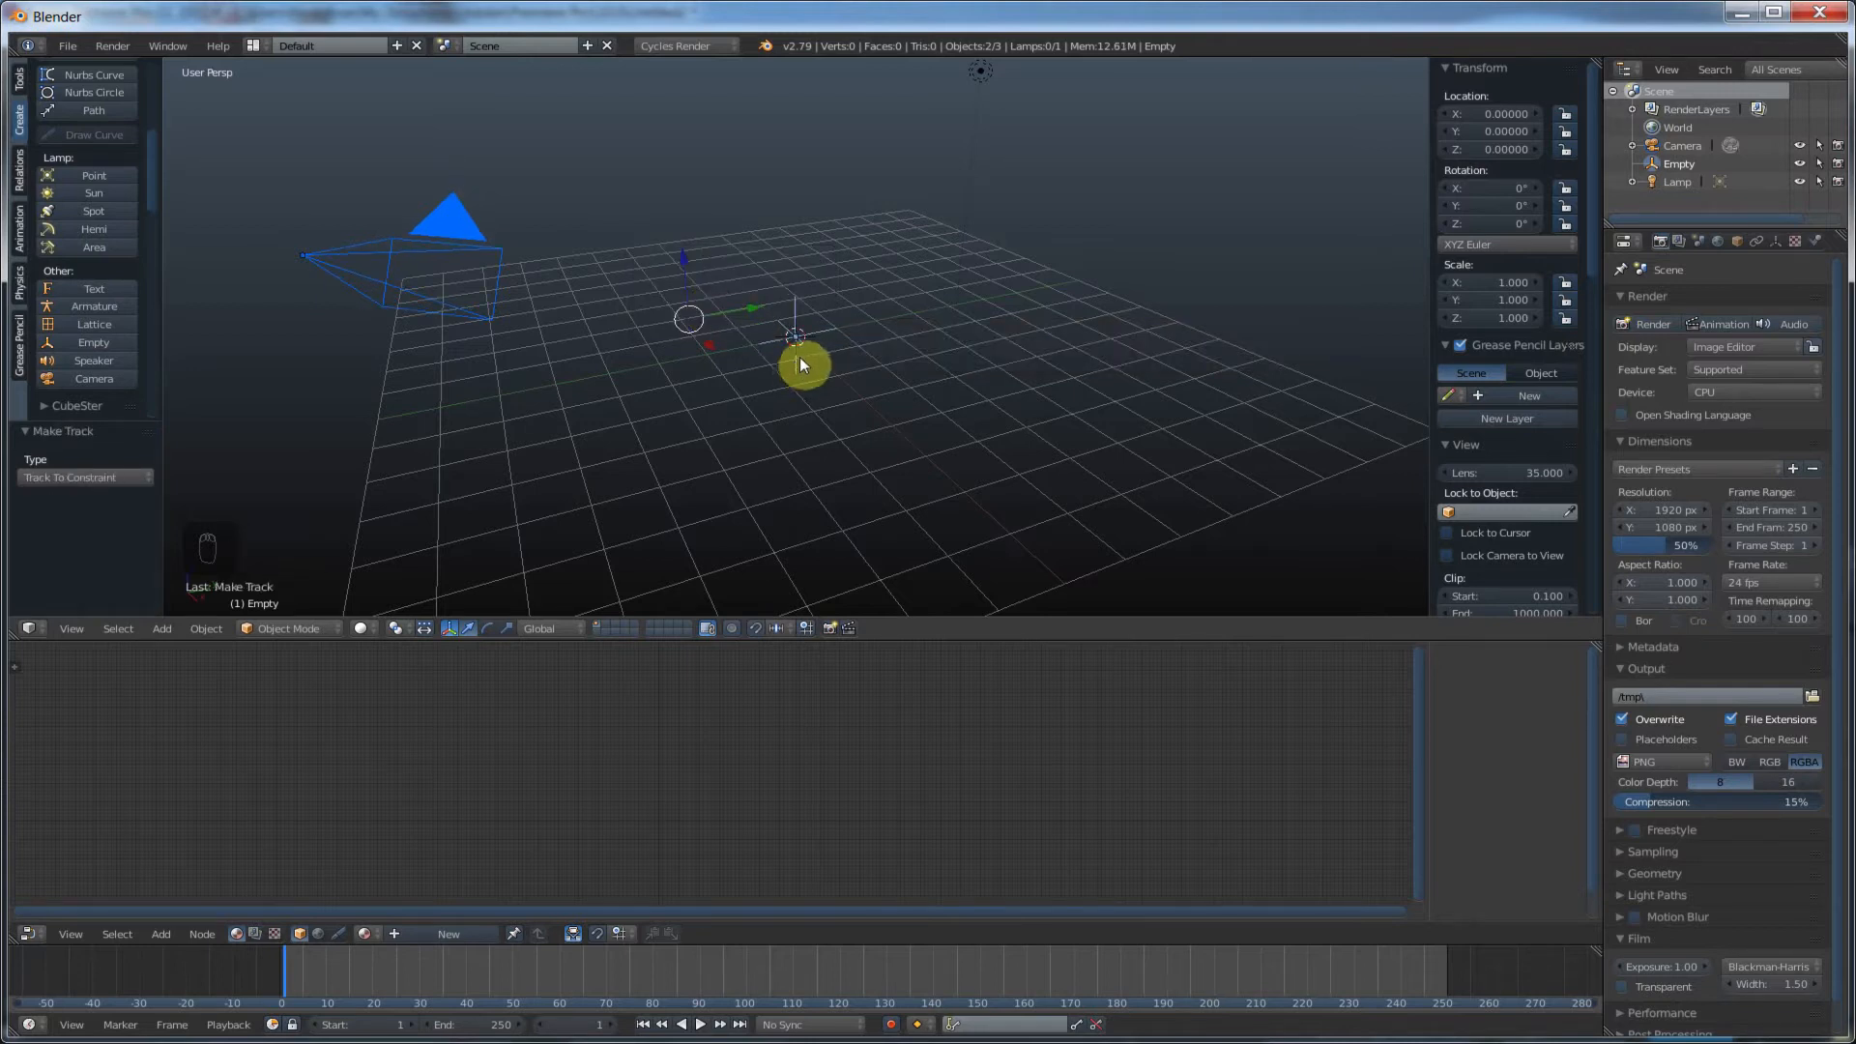
Step: Test the camera tracking by moving the empty to about X 7.15 and Z 1.03
right_click(794, 315)
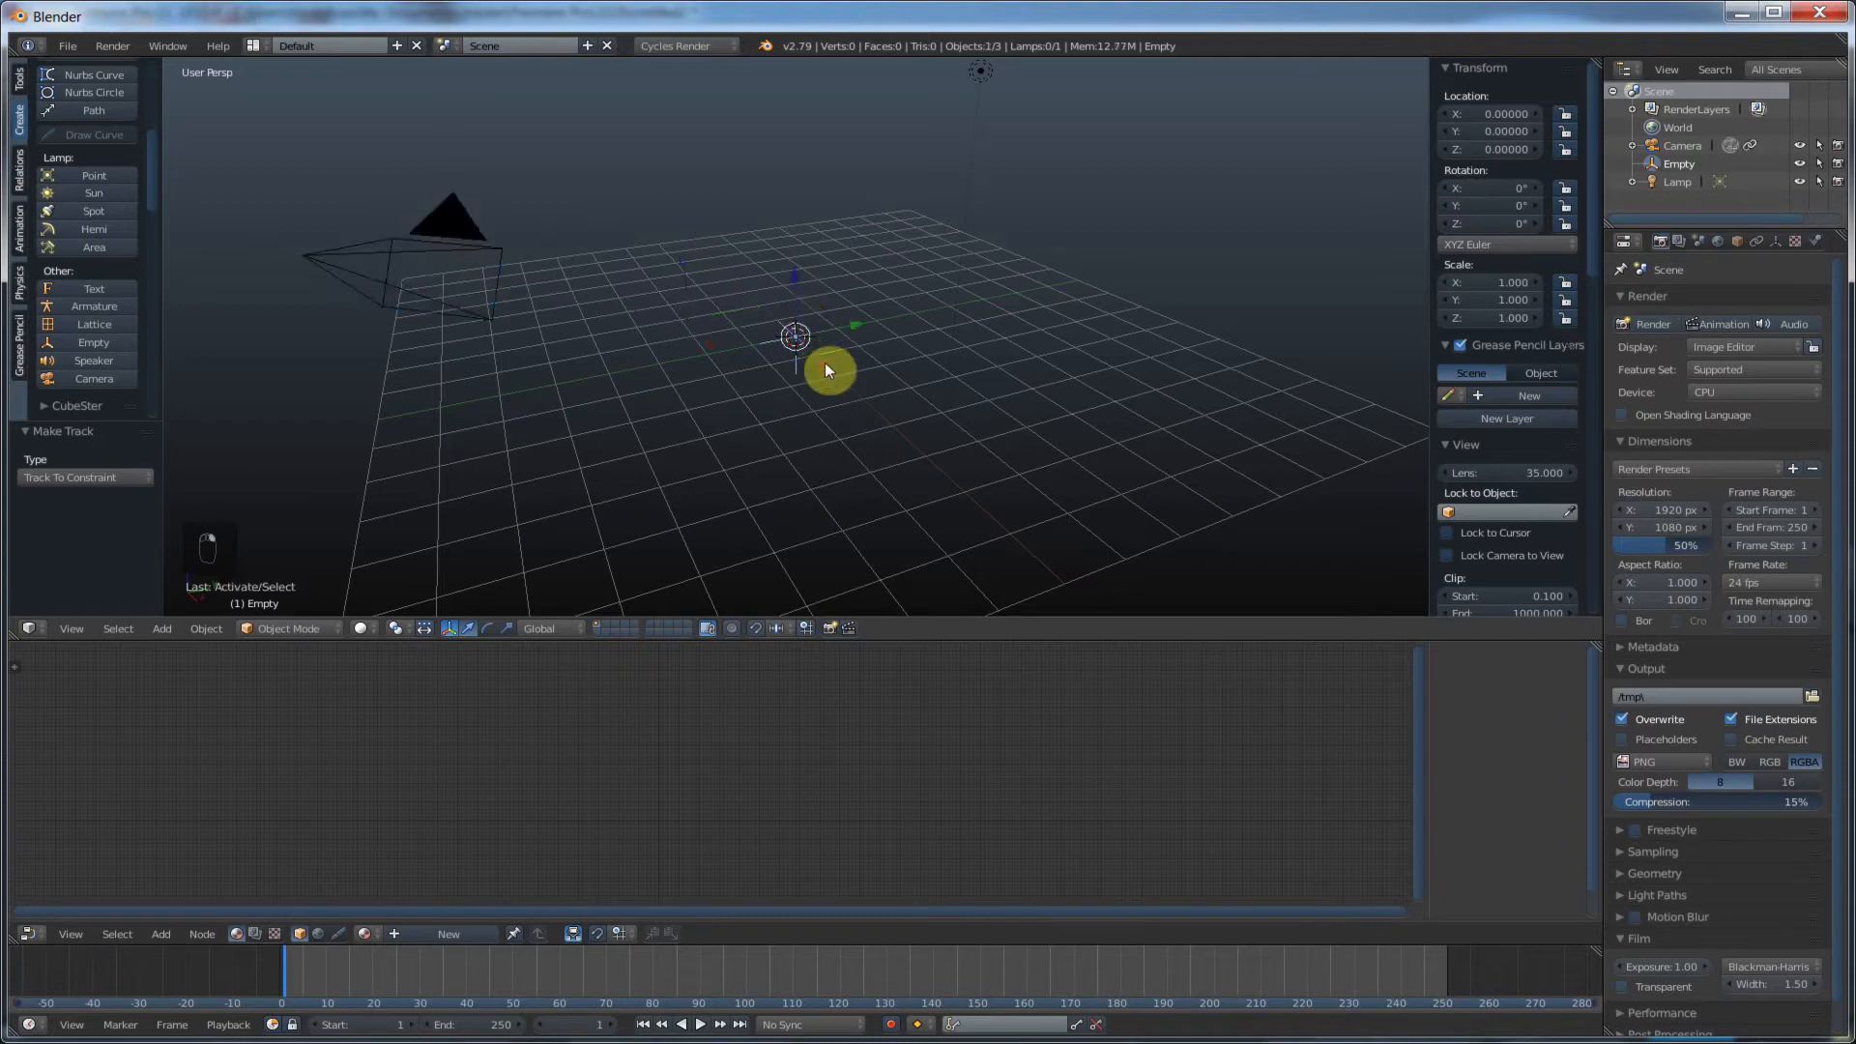
key("g")
key("x")
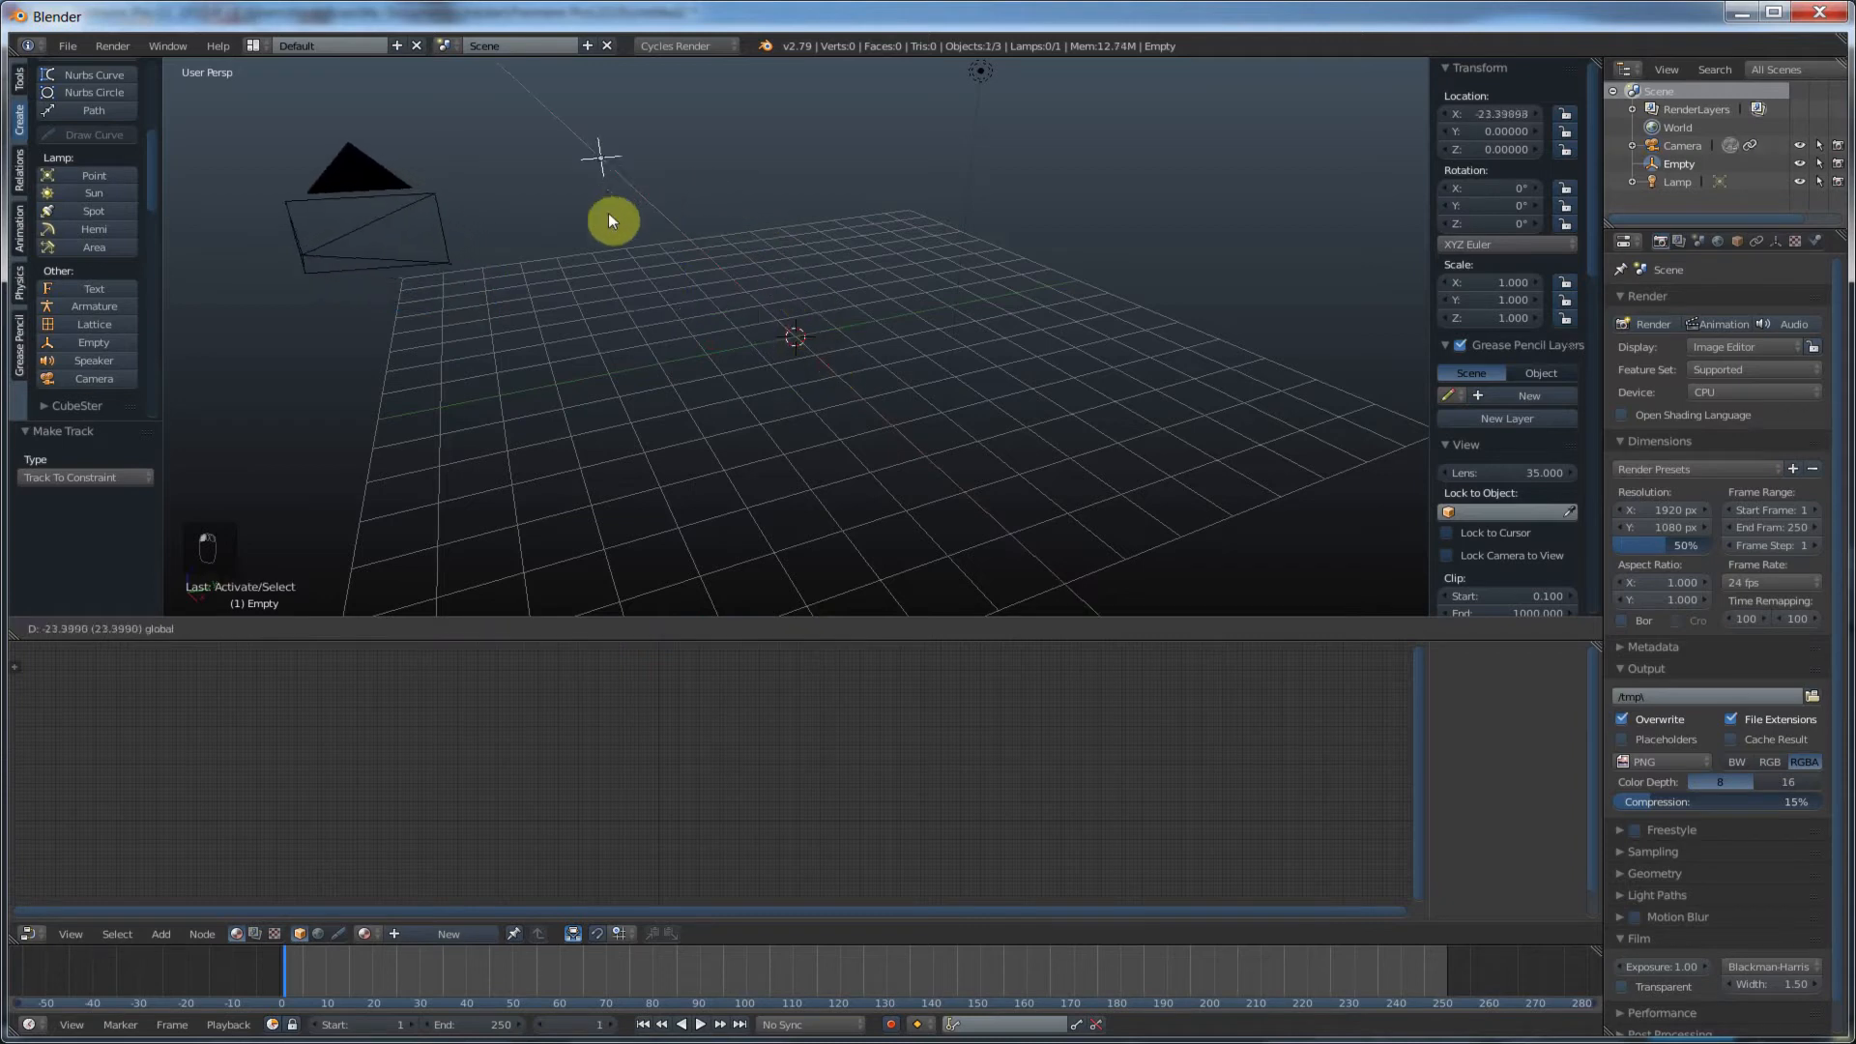
left_click(947, 490)
middle_click_drag(750, 395, 995, 364)
key("g")
key("x")
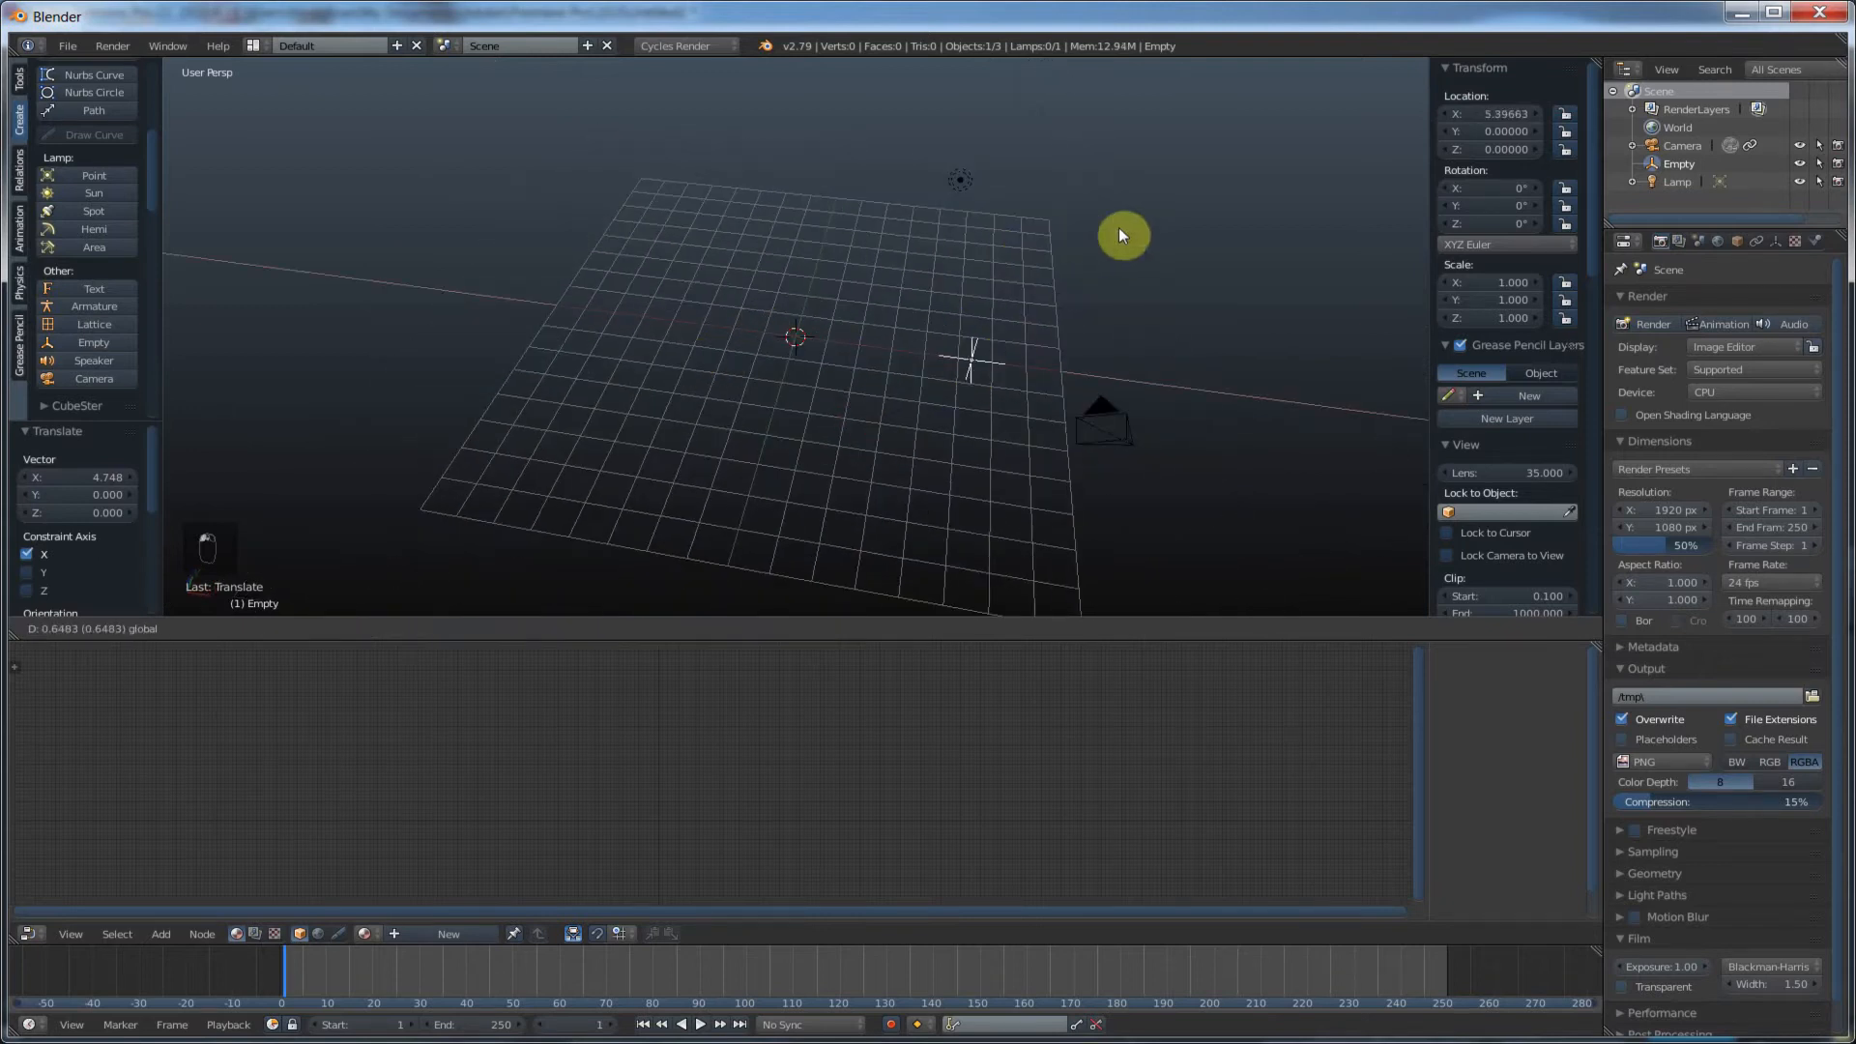
left_click(1044, 317)
key("g")
key("z")
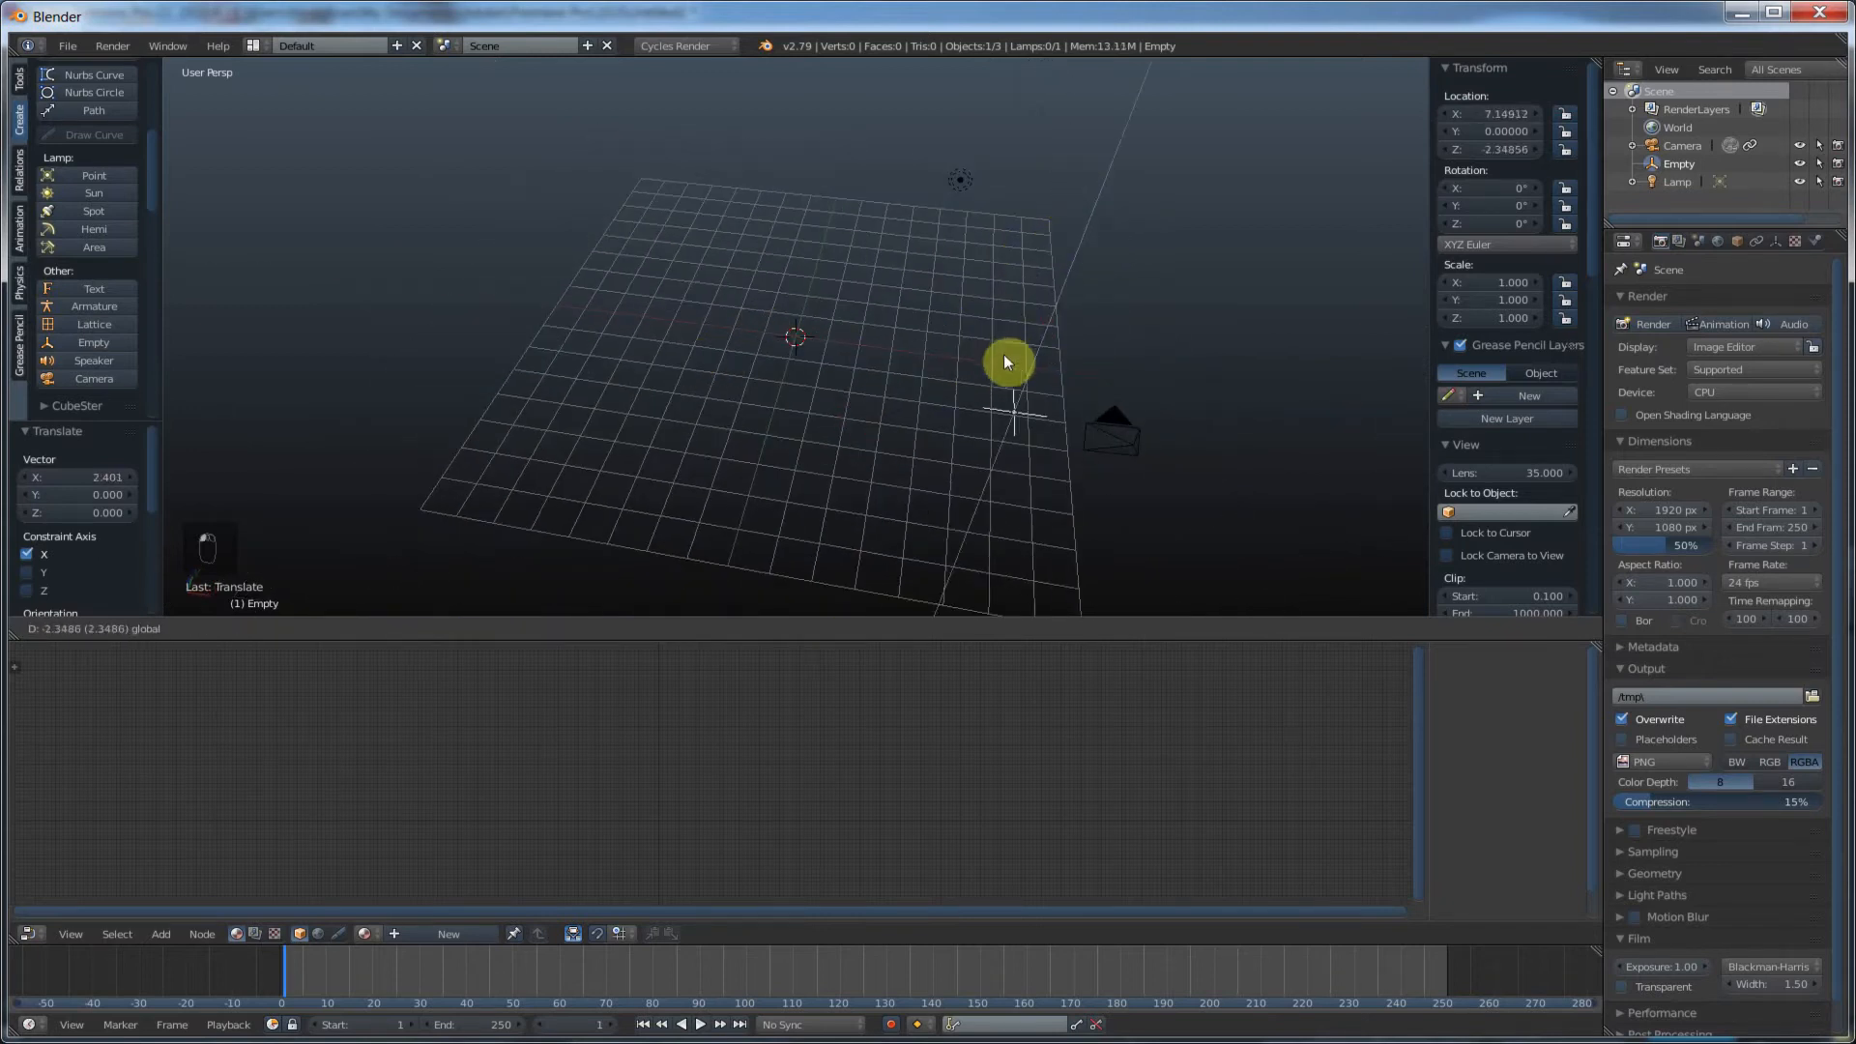
left_click(1023, 287)
Step: Reposition the empty from the camera view to about X 3.24, Y -0.12, Z 2.57
key("KP_0")
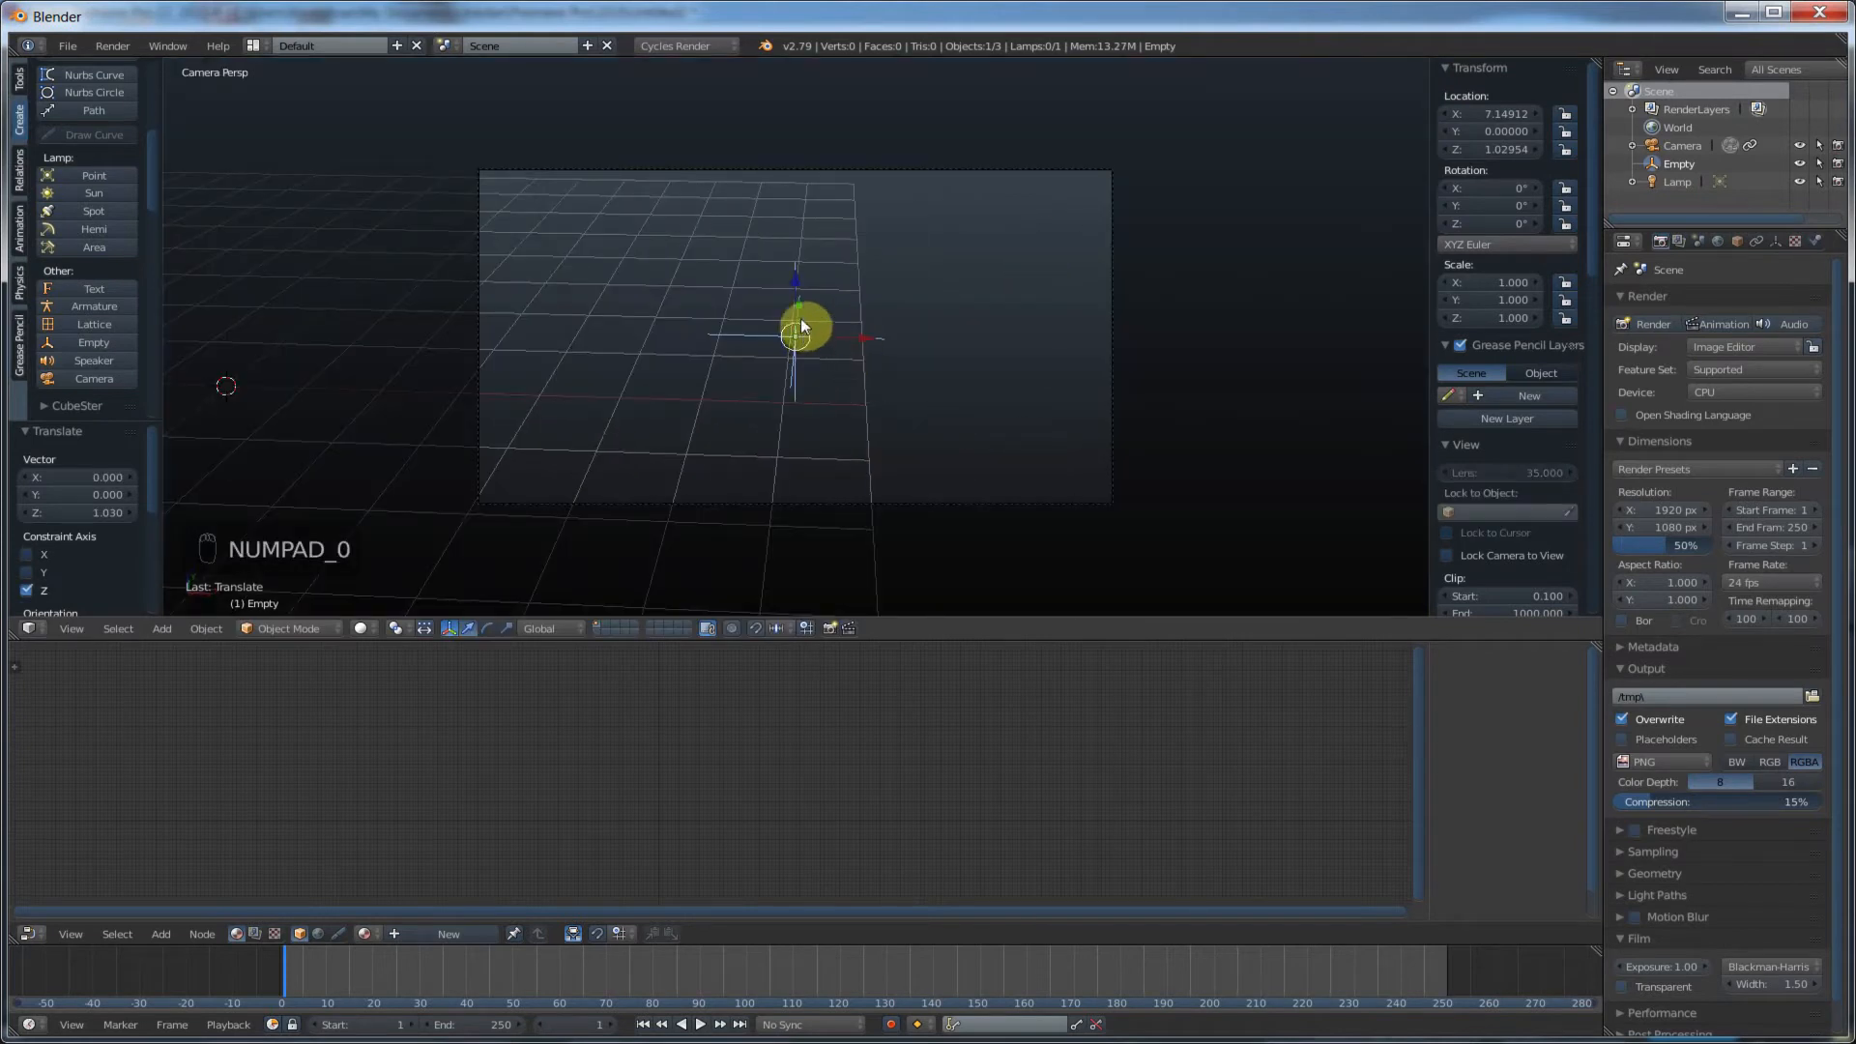
key("g")
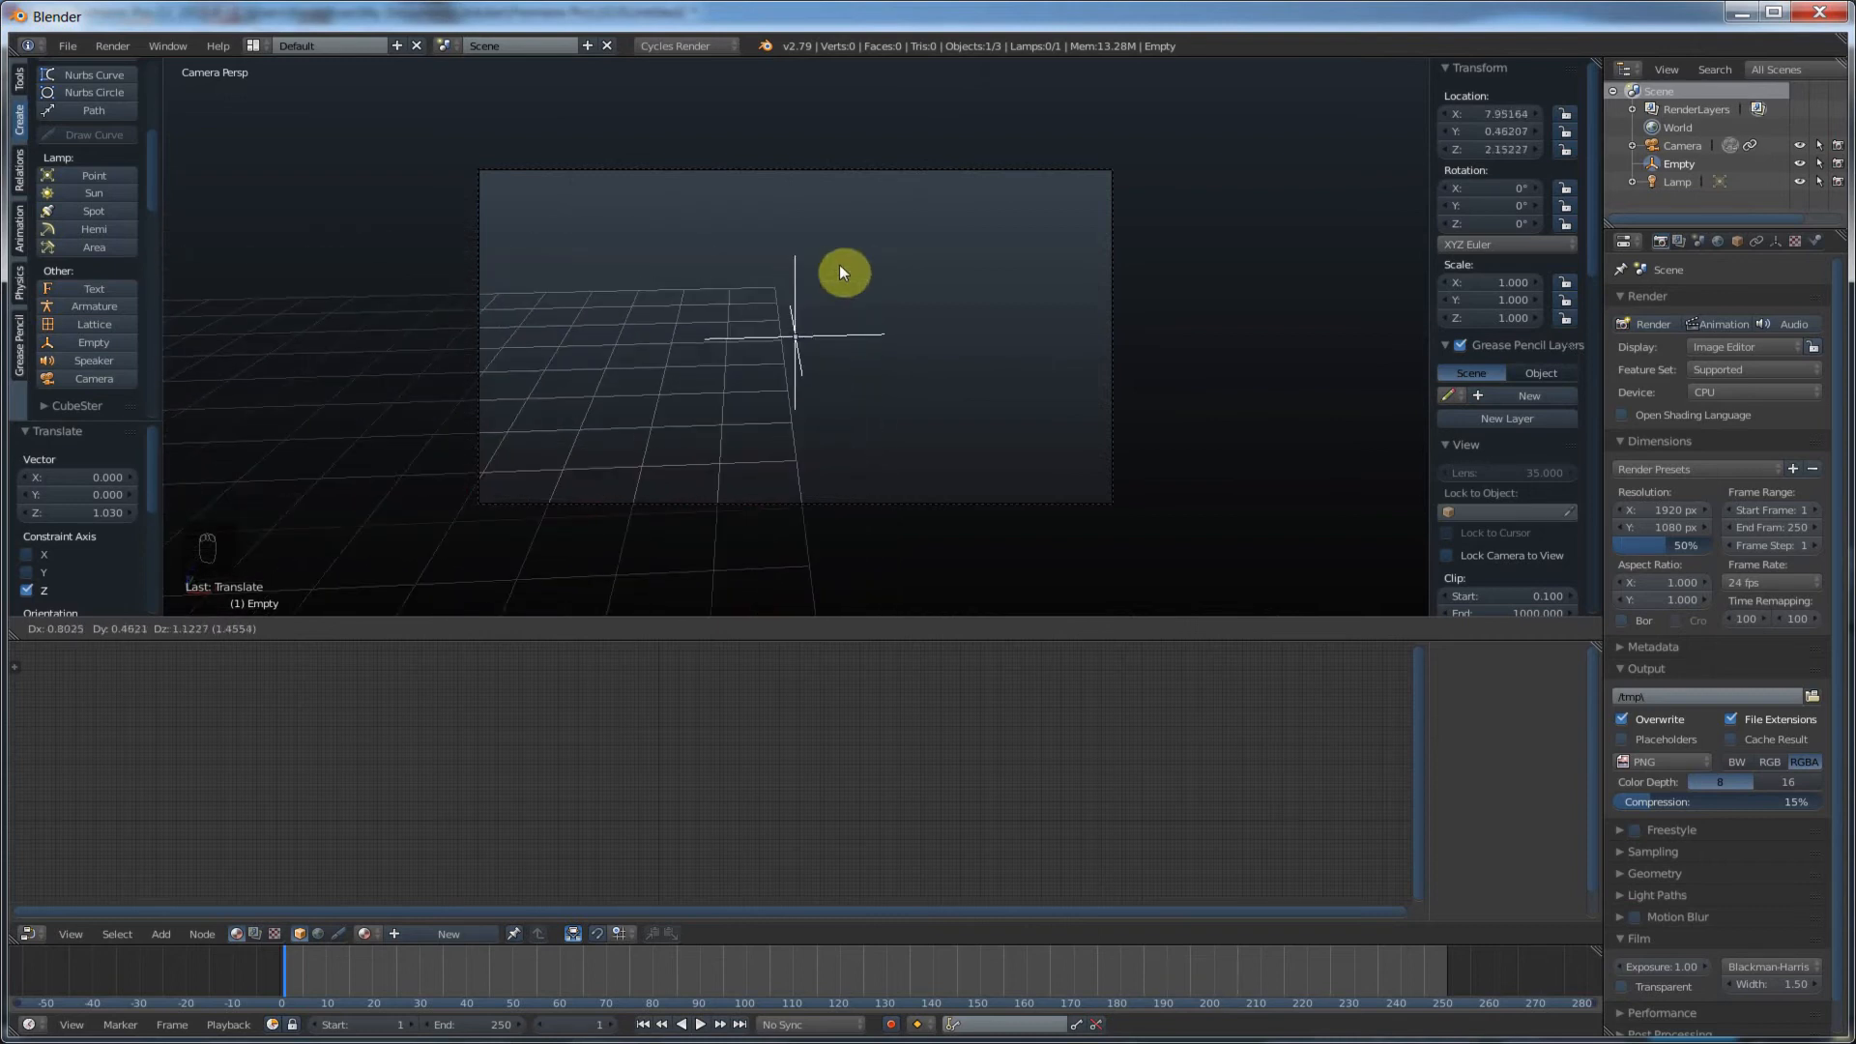
left_click(842, 275)
key("g")
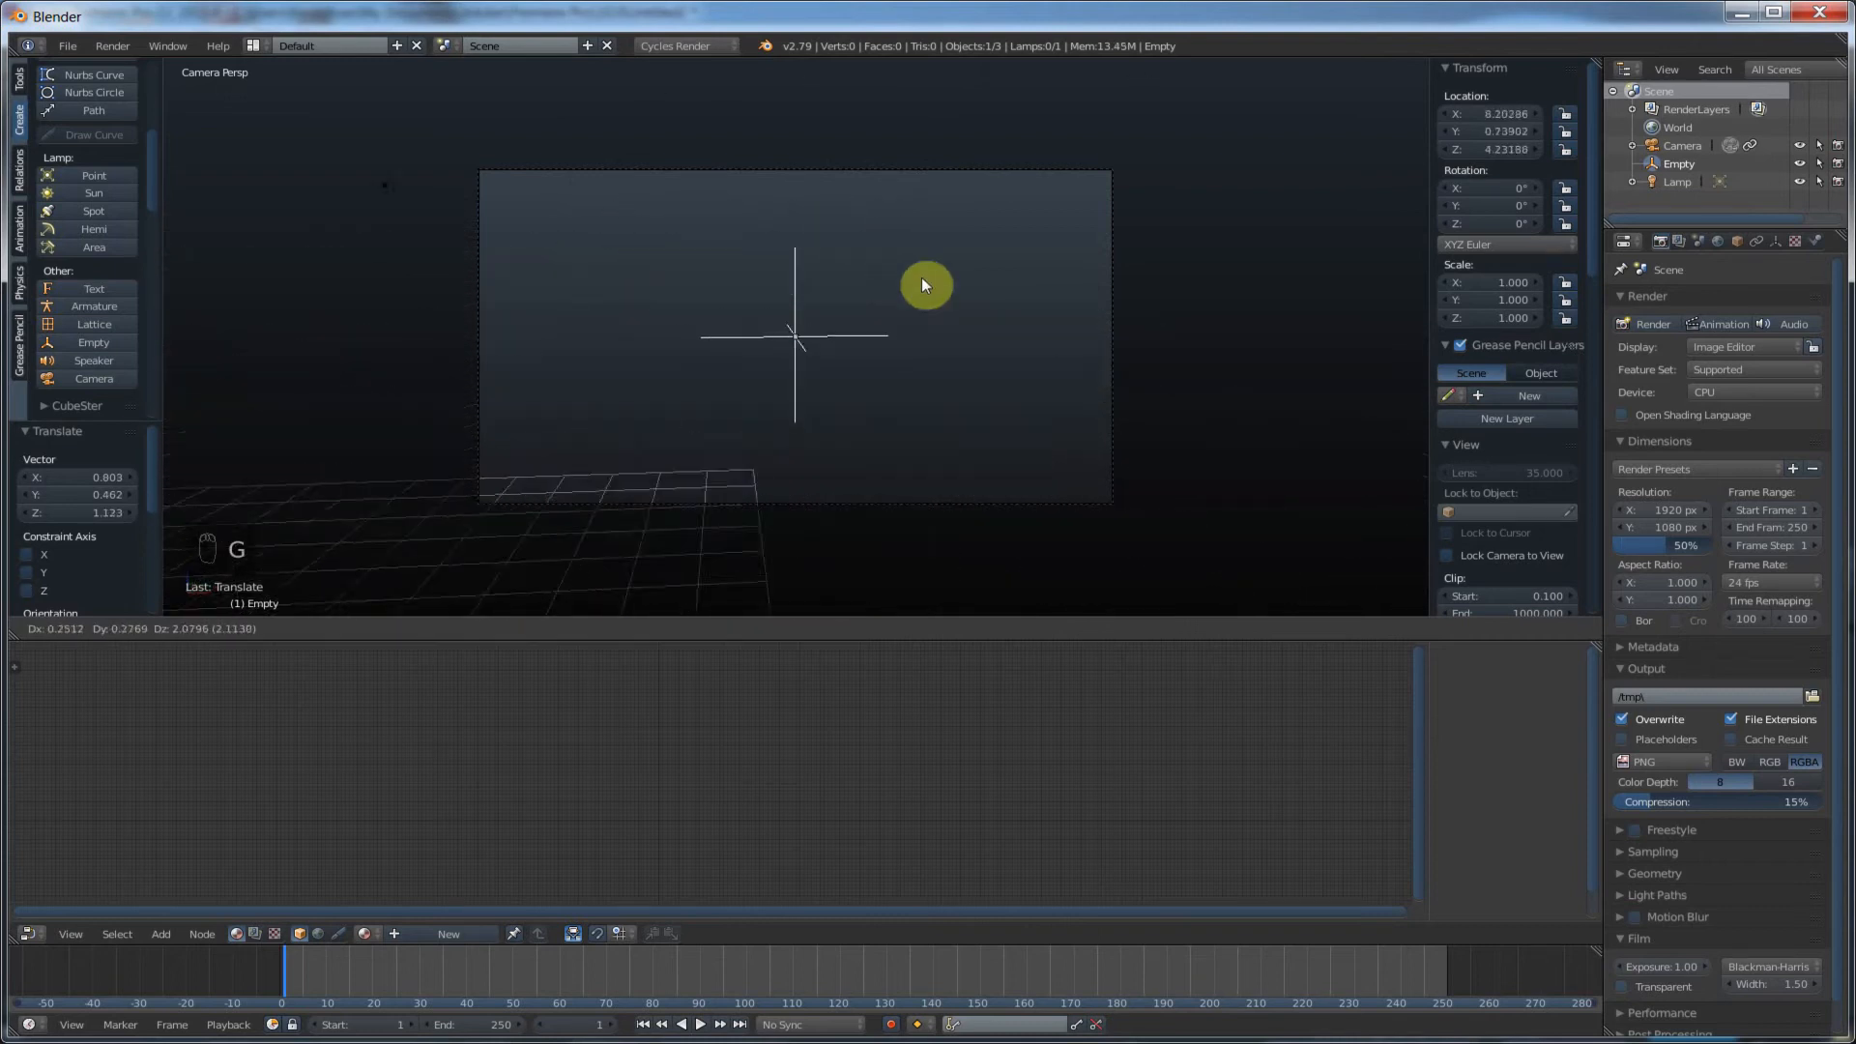
left_click(811, 340)
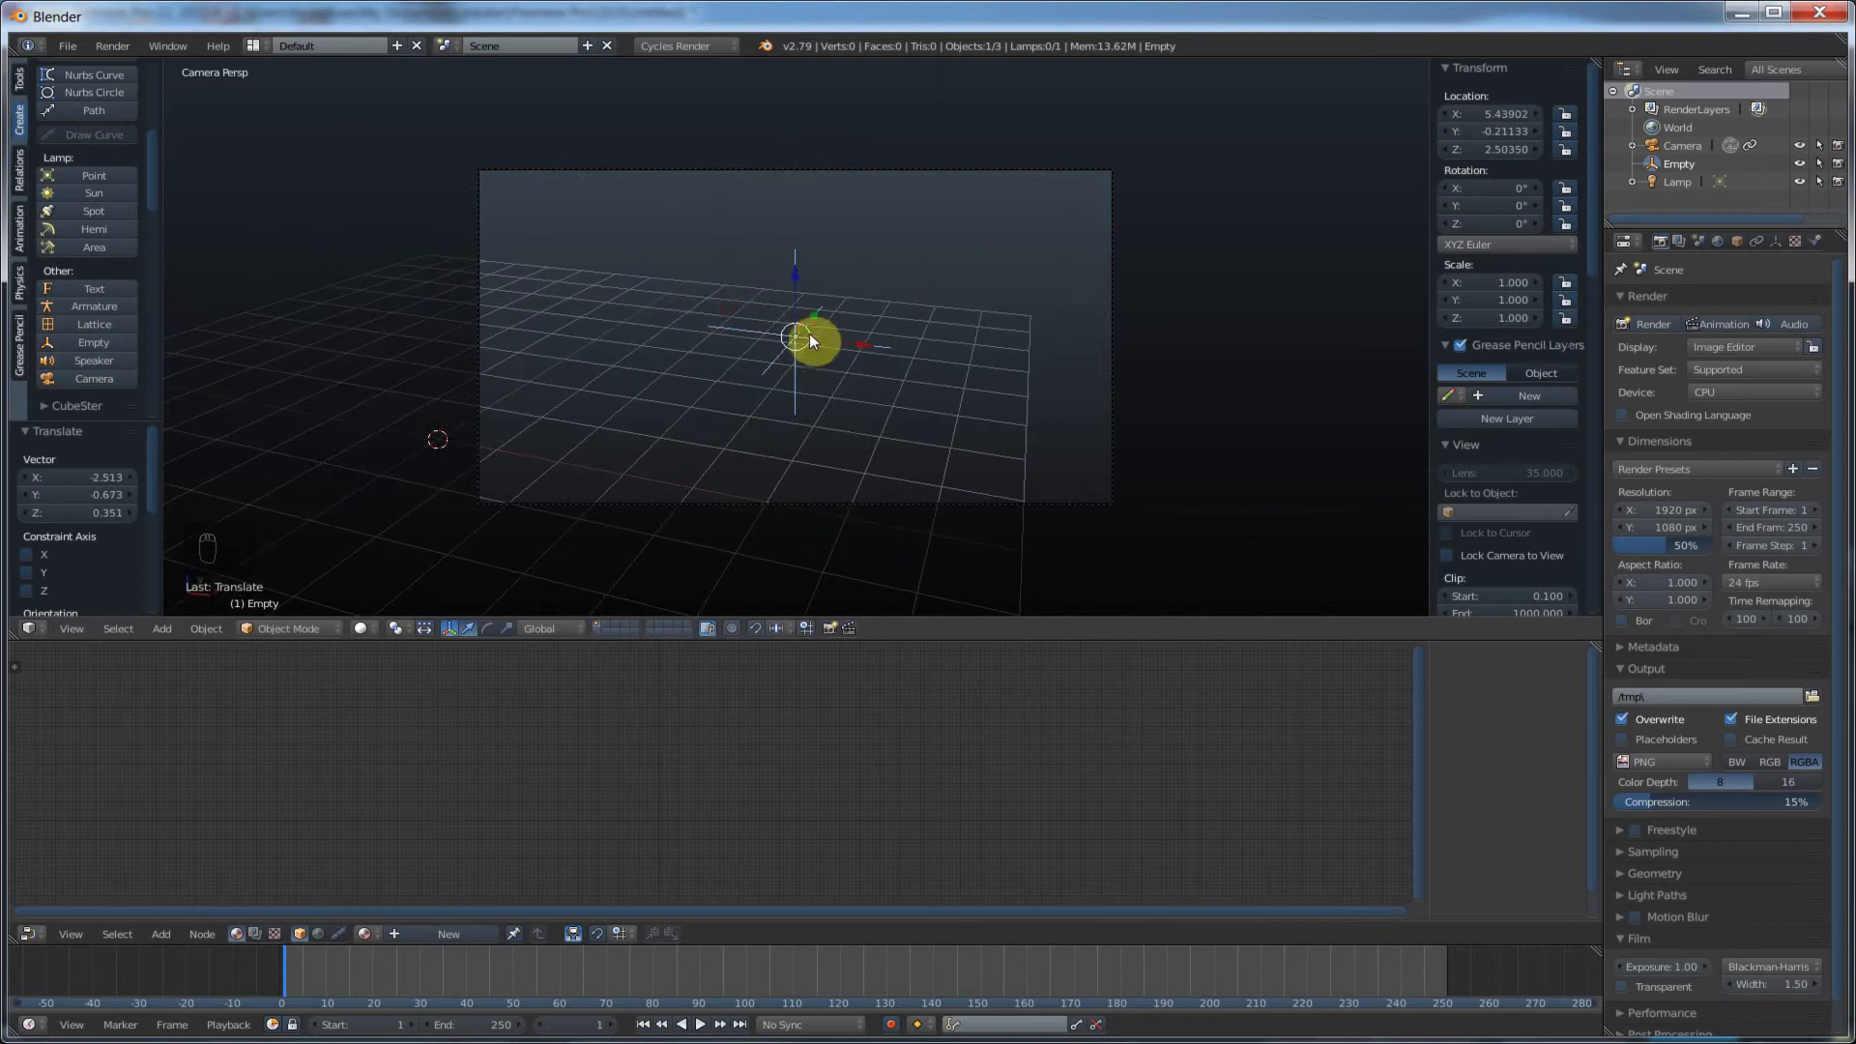
key("g")
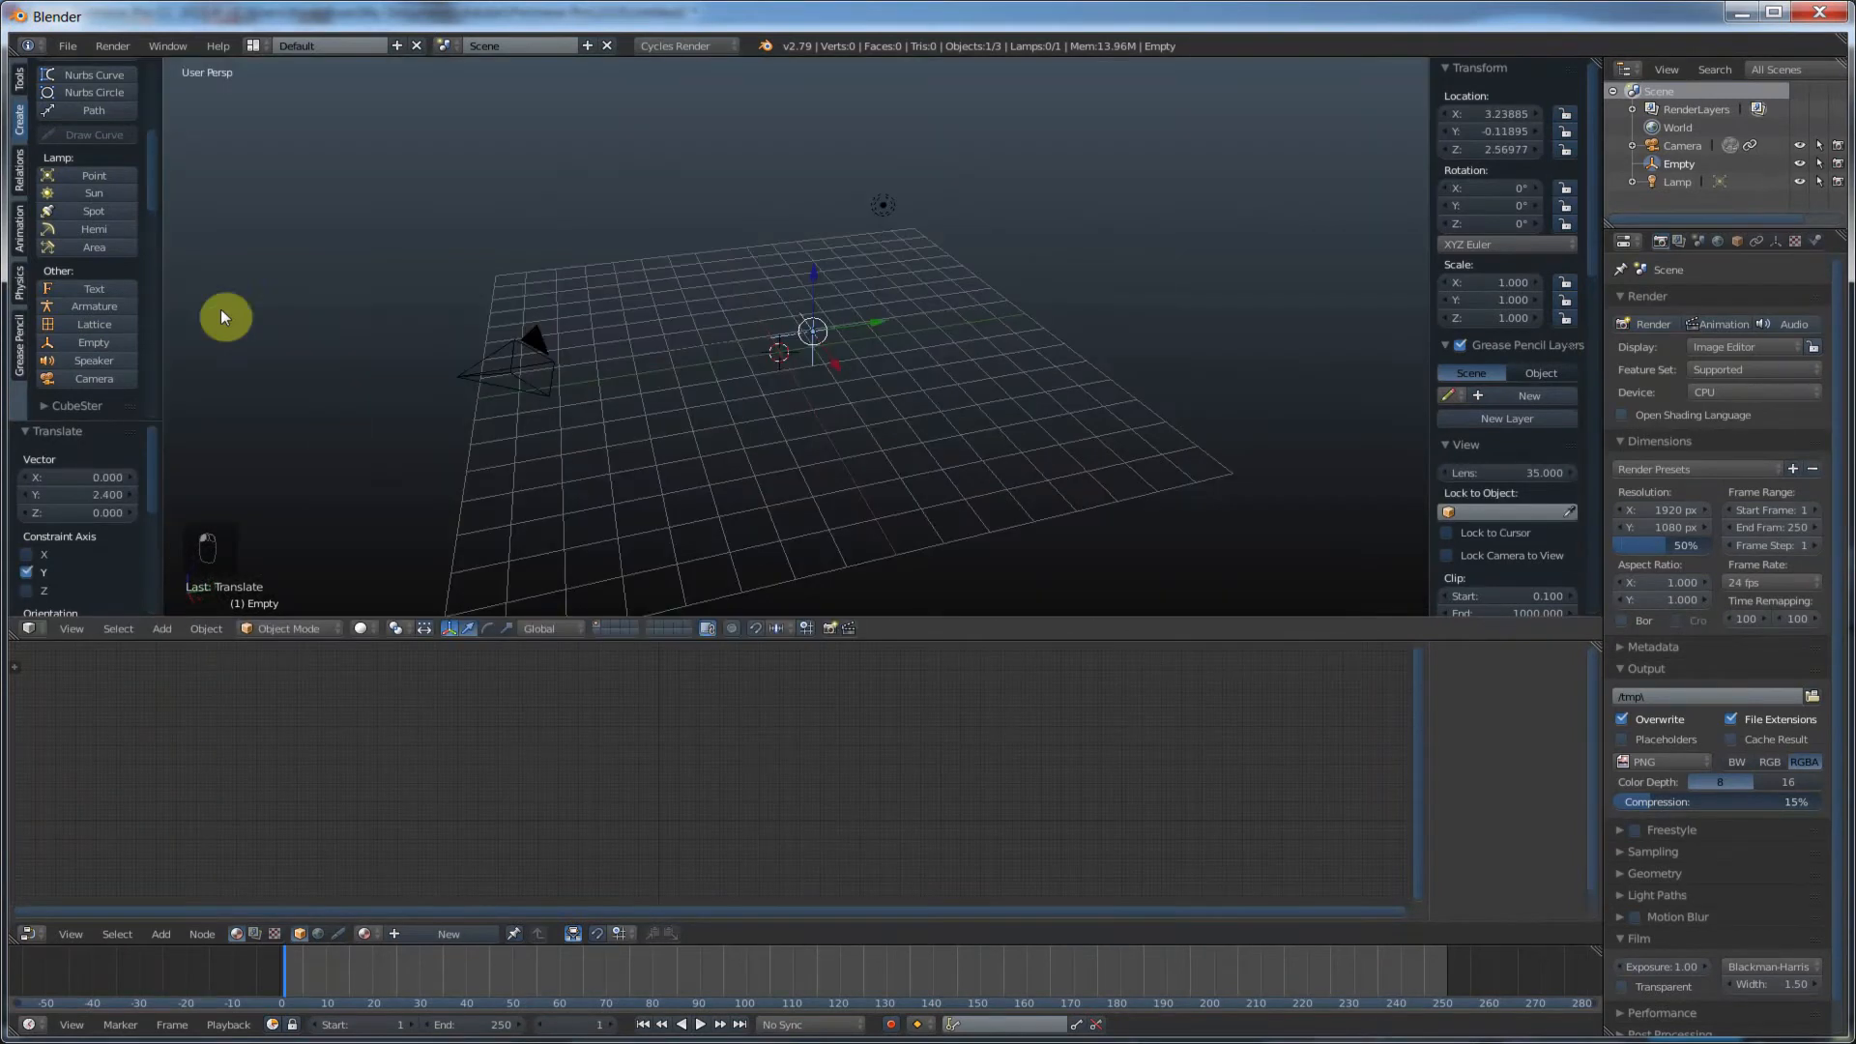
Step: Add a monkey mesh and move it along the X axis to about -8.65
scroll(155, 164, "up", 5)
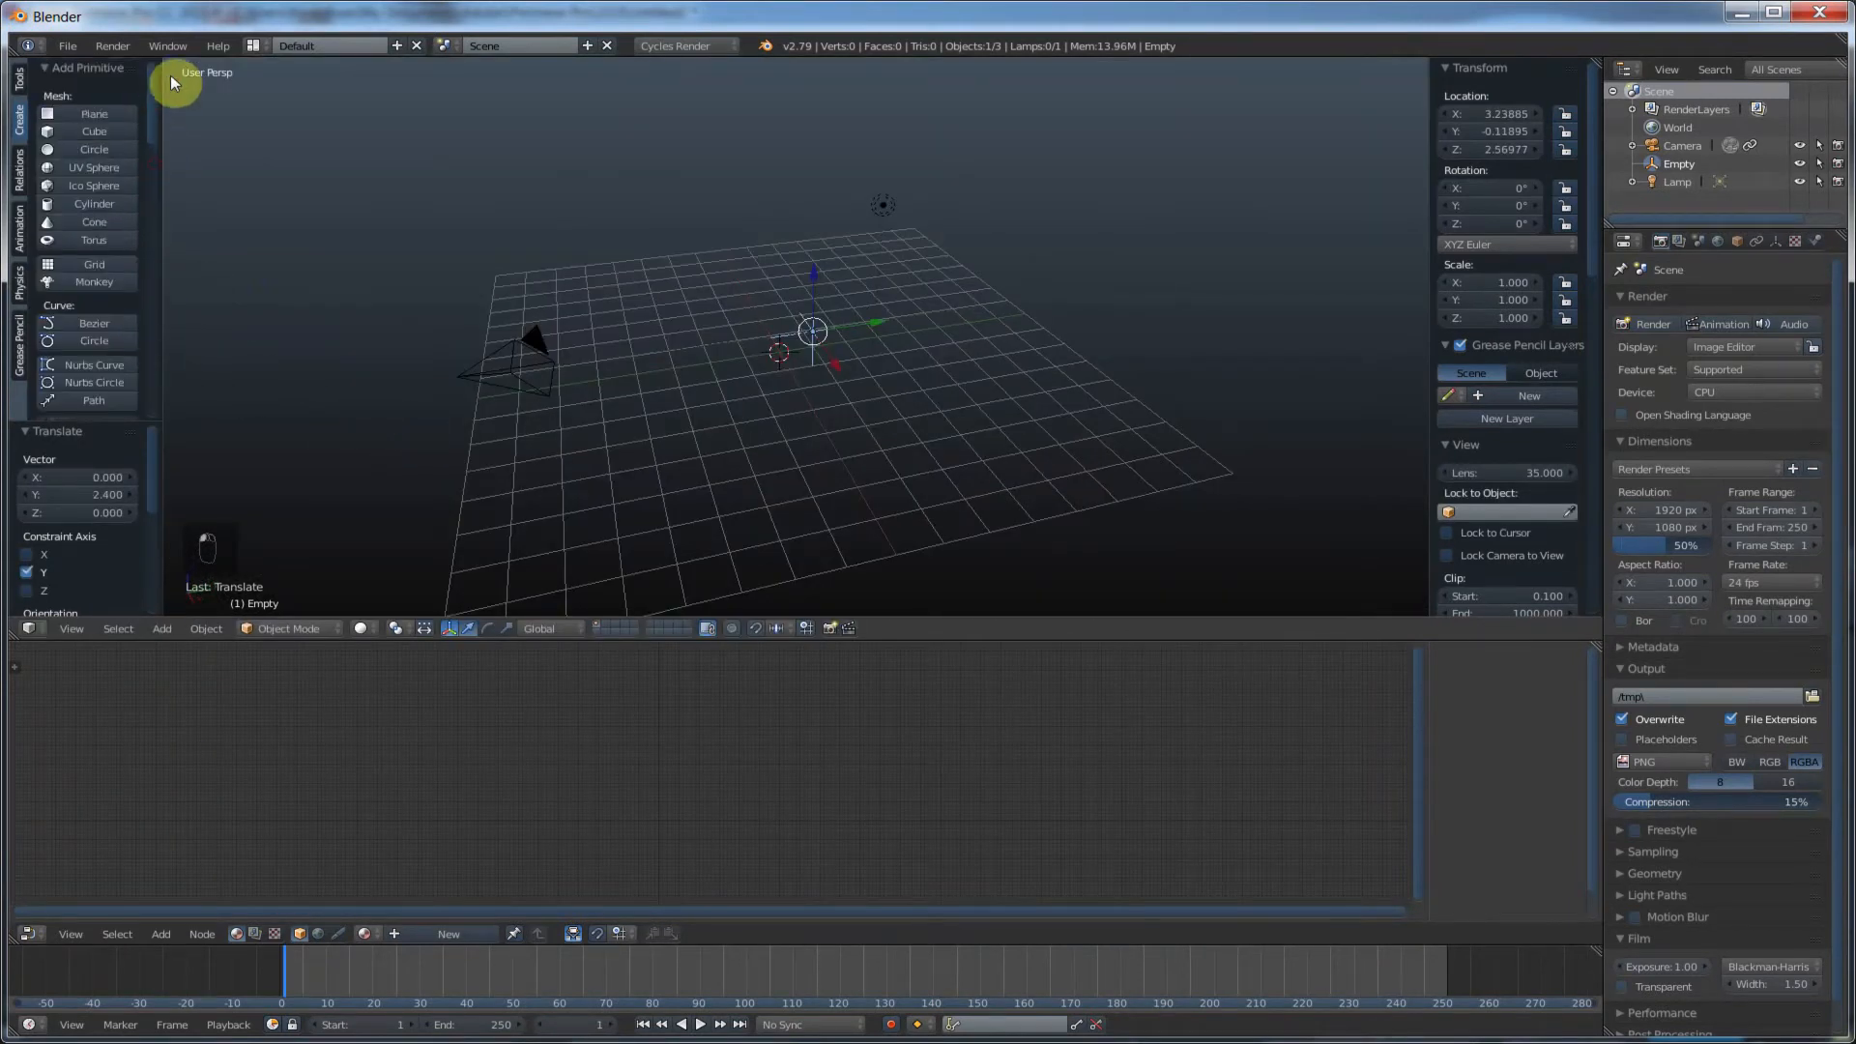
left_click(94, 285)
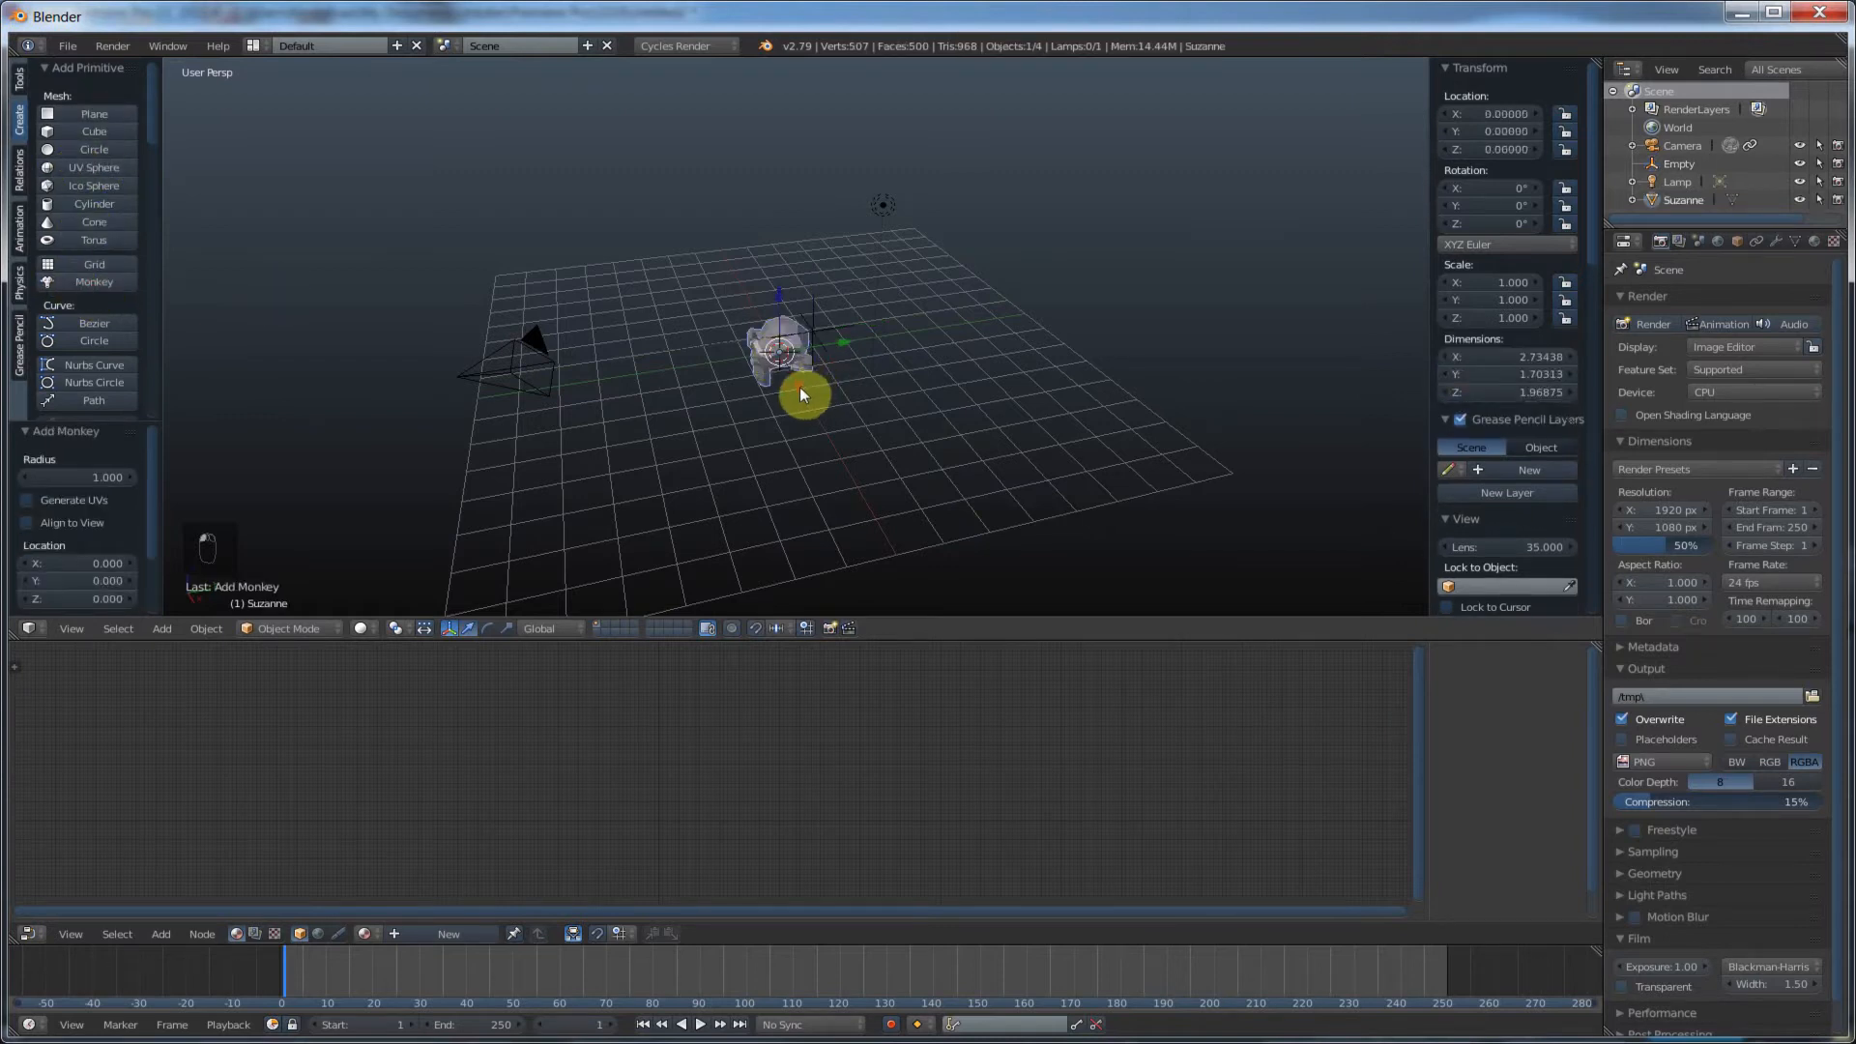
left_click_drag(798, 387, 696, 386)
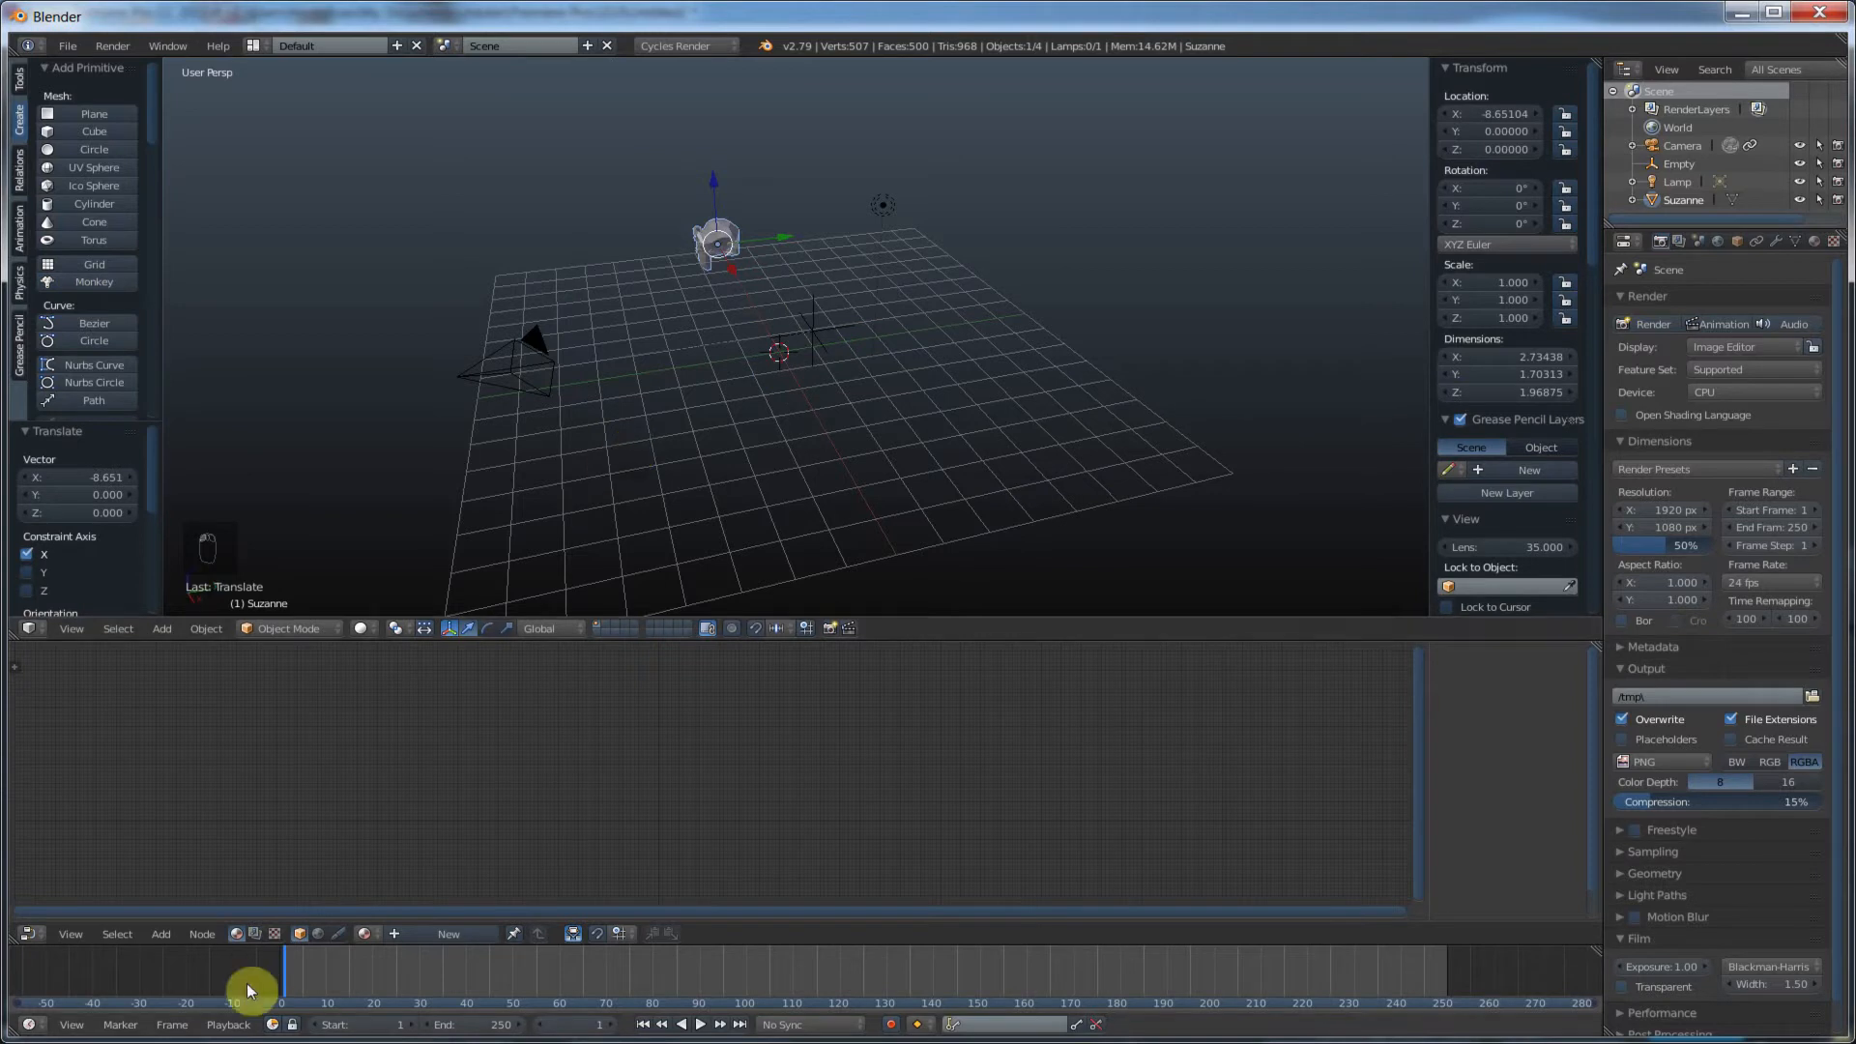
Step: Set the active keying set to Location and insert a keyframe for the monkey at frame 1
left_click(955, 1024)
left_click(972, 933)
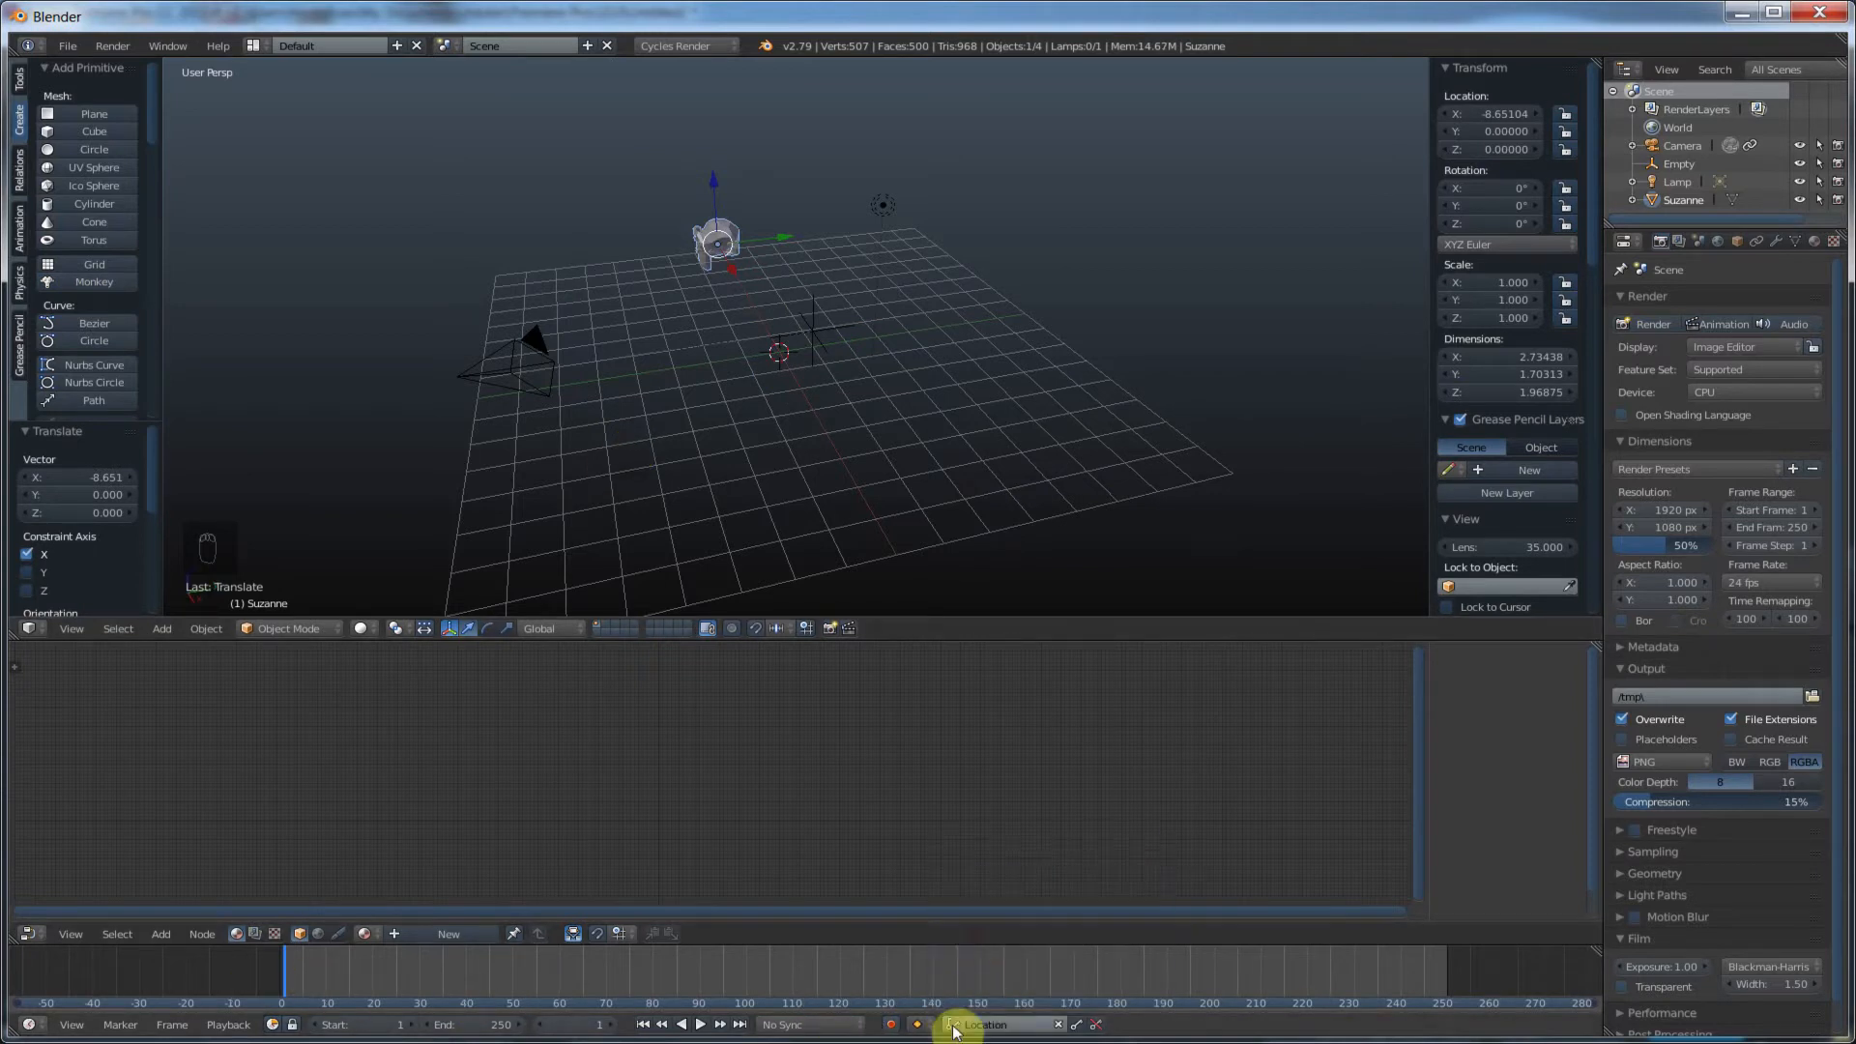
left_click(1079, 1023)
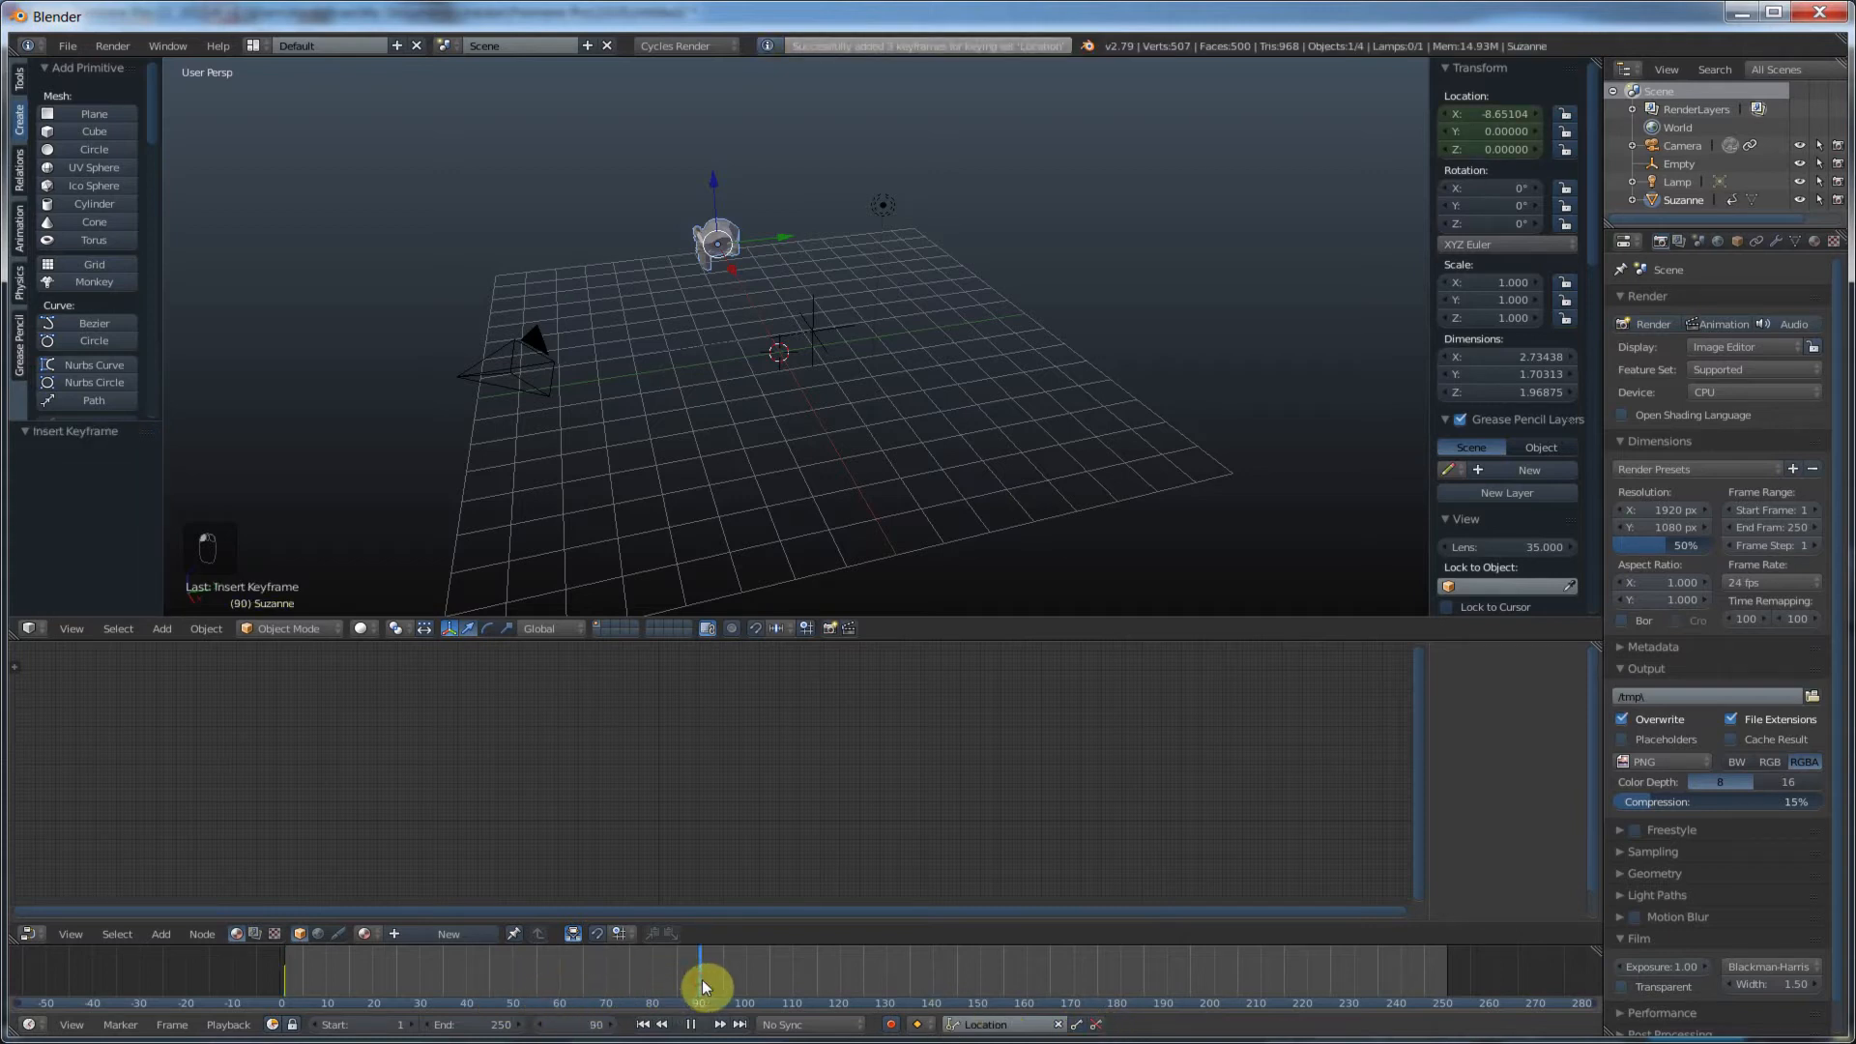
Step: At frame 90, move the monkey to about X 5.38, Y 5.21 and insert a Location keyframe
key("alt+a")
key("g")
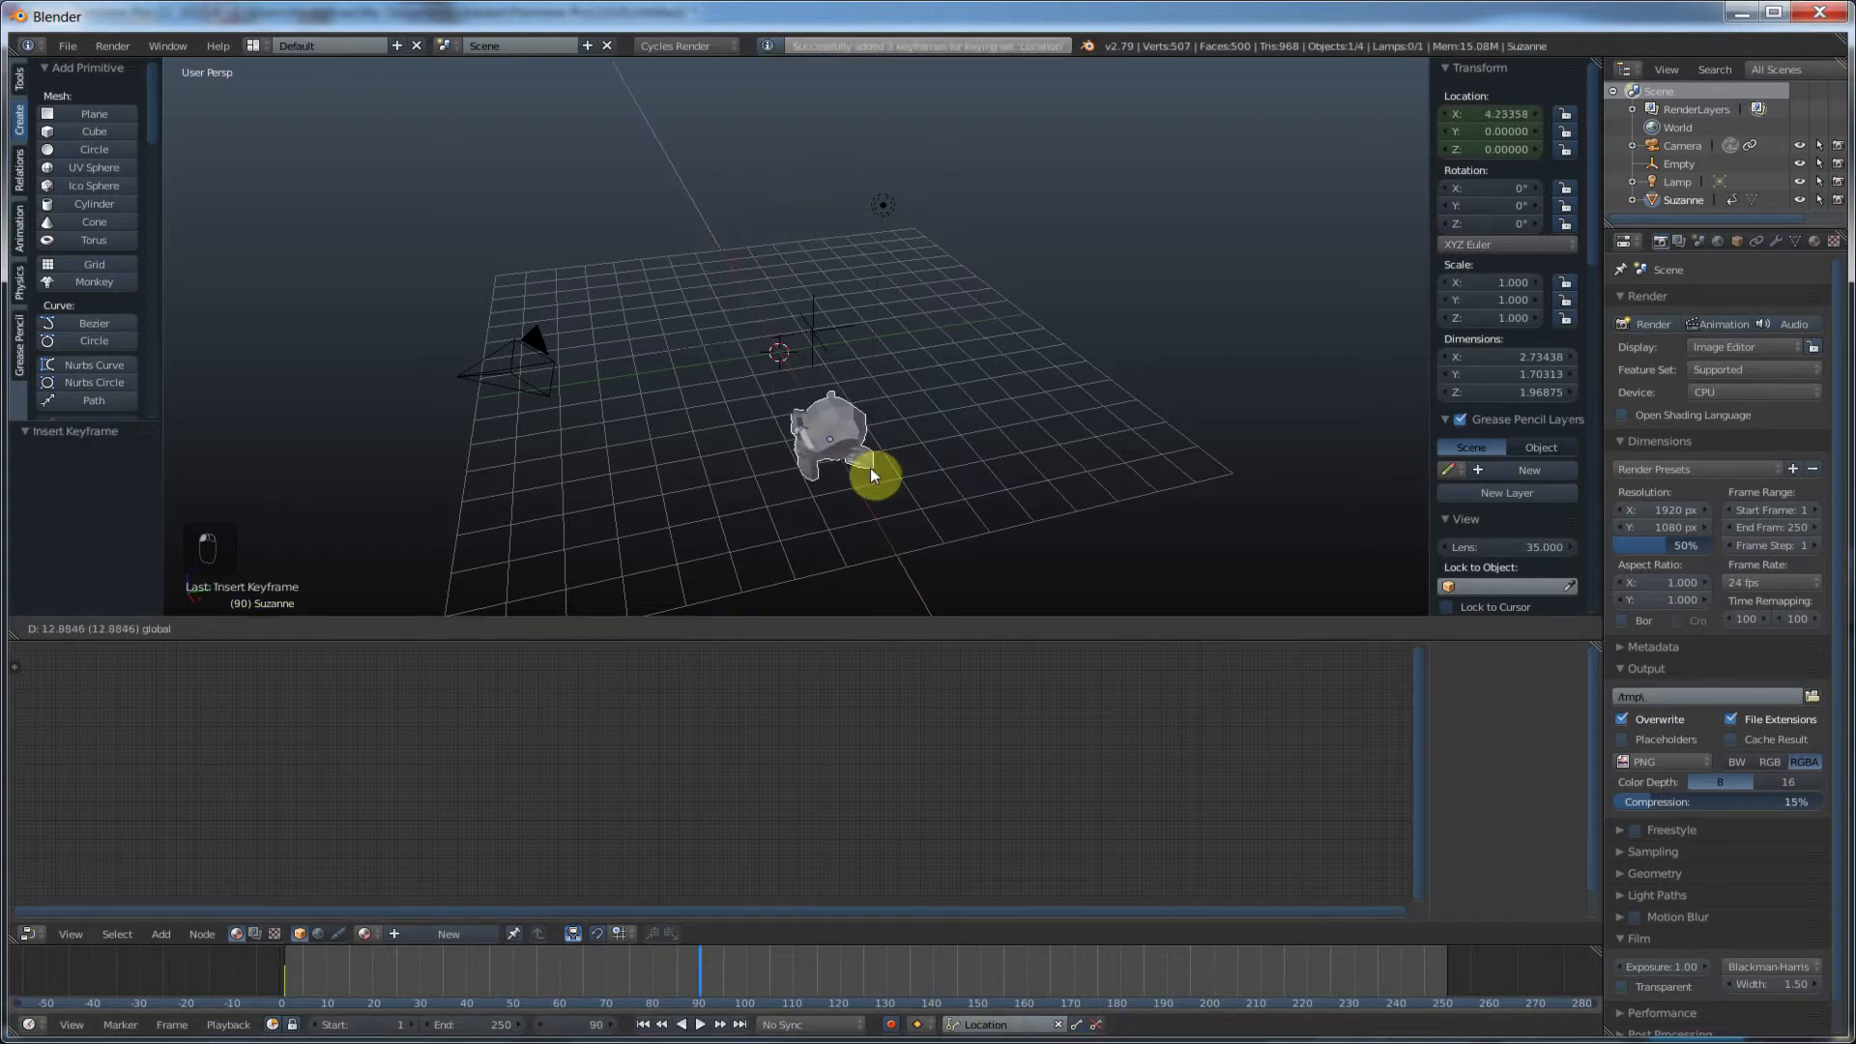
left_click_drag(871, 467, 1123, 450)
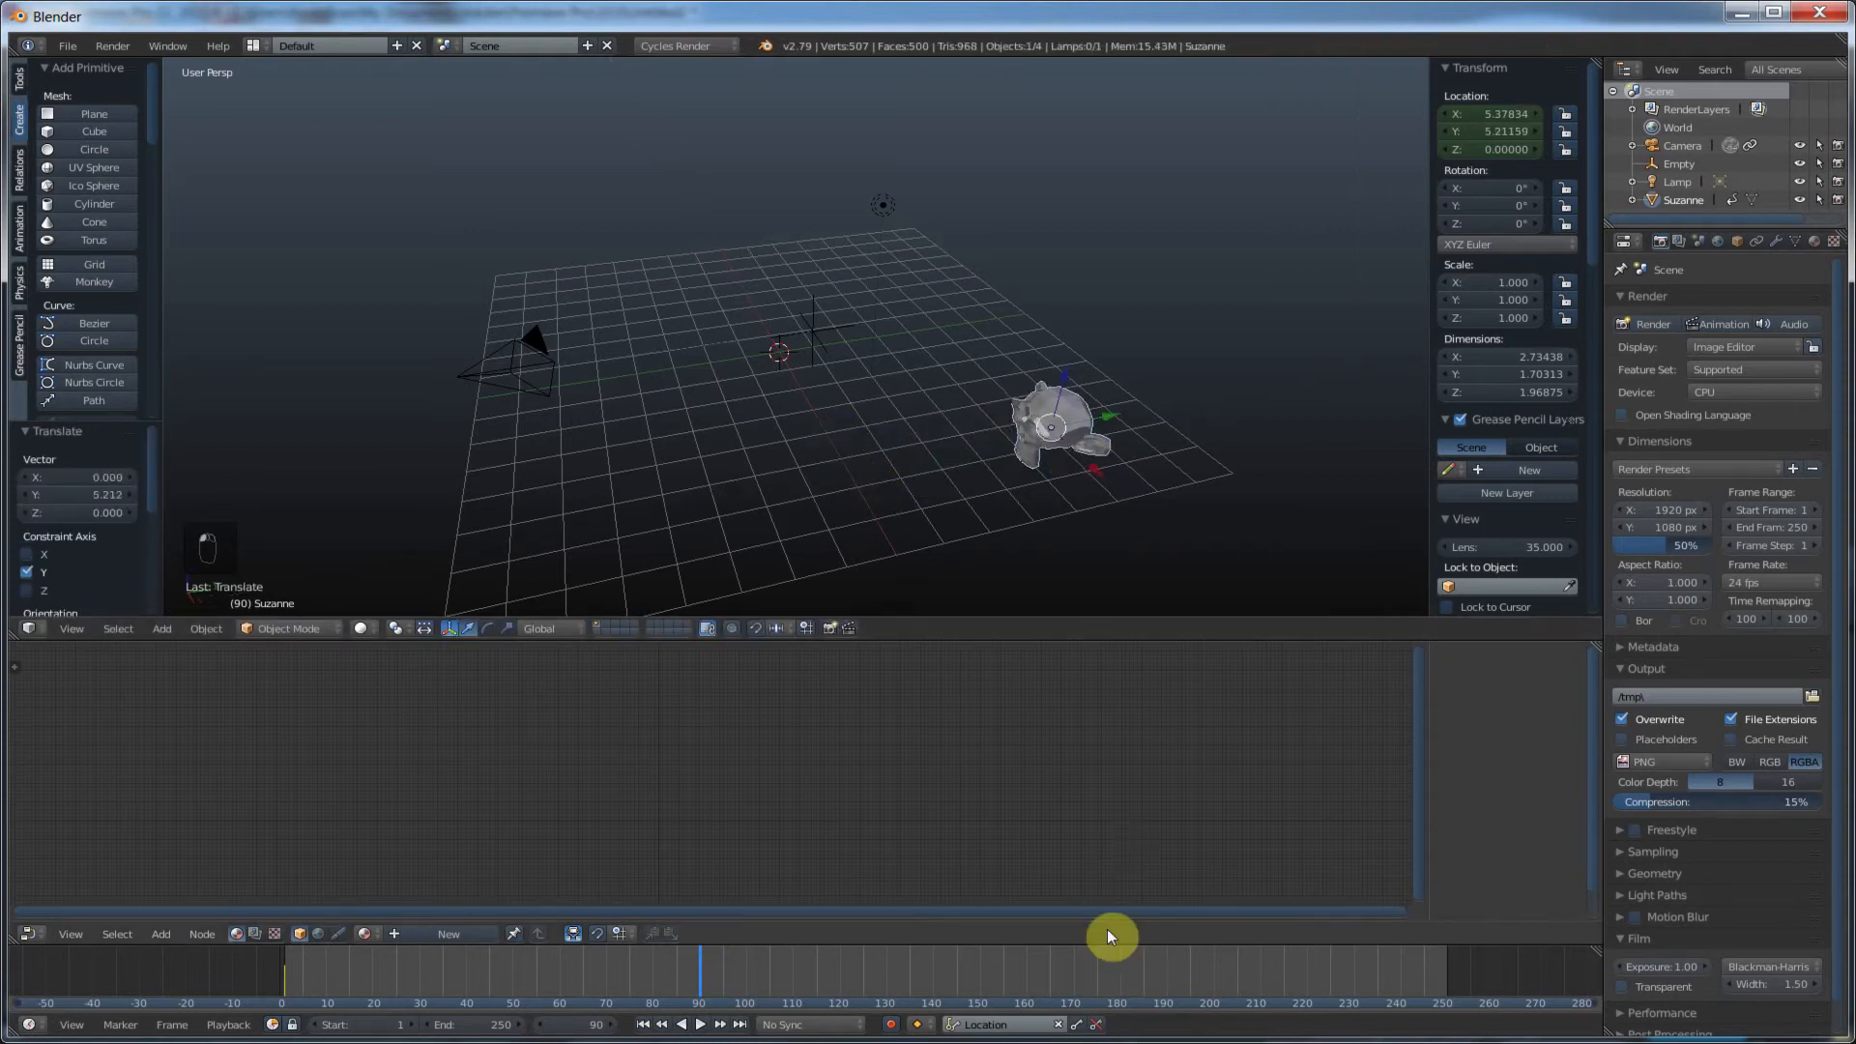
left_click(1079, 1026)
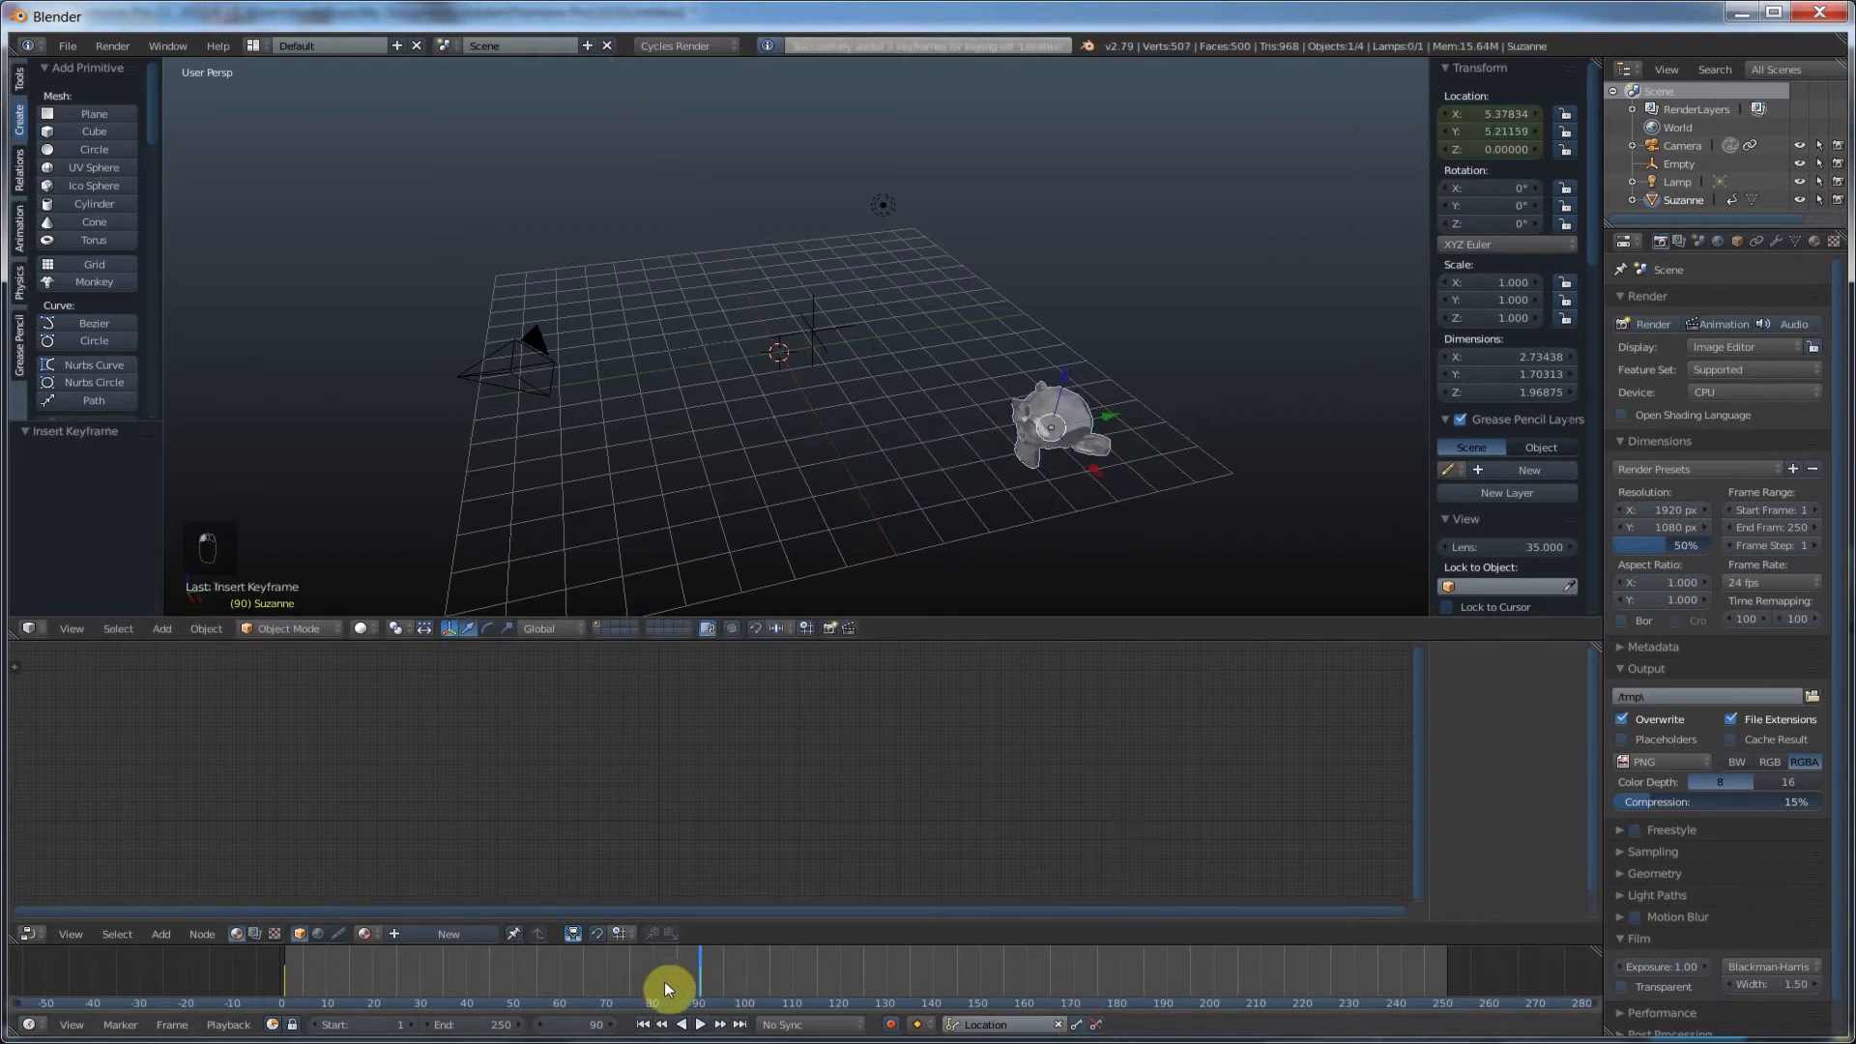
Step: Preview the monkey's motion through the camera by scrubbing from frame 1 to beyond frame 90 and back
left_click_drag(664, 982, 284, 993)
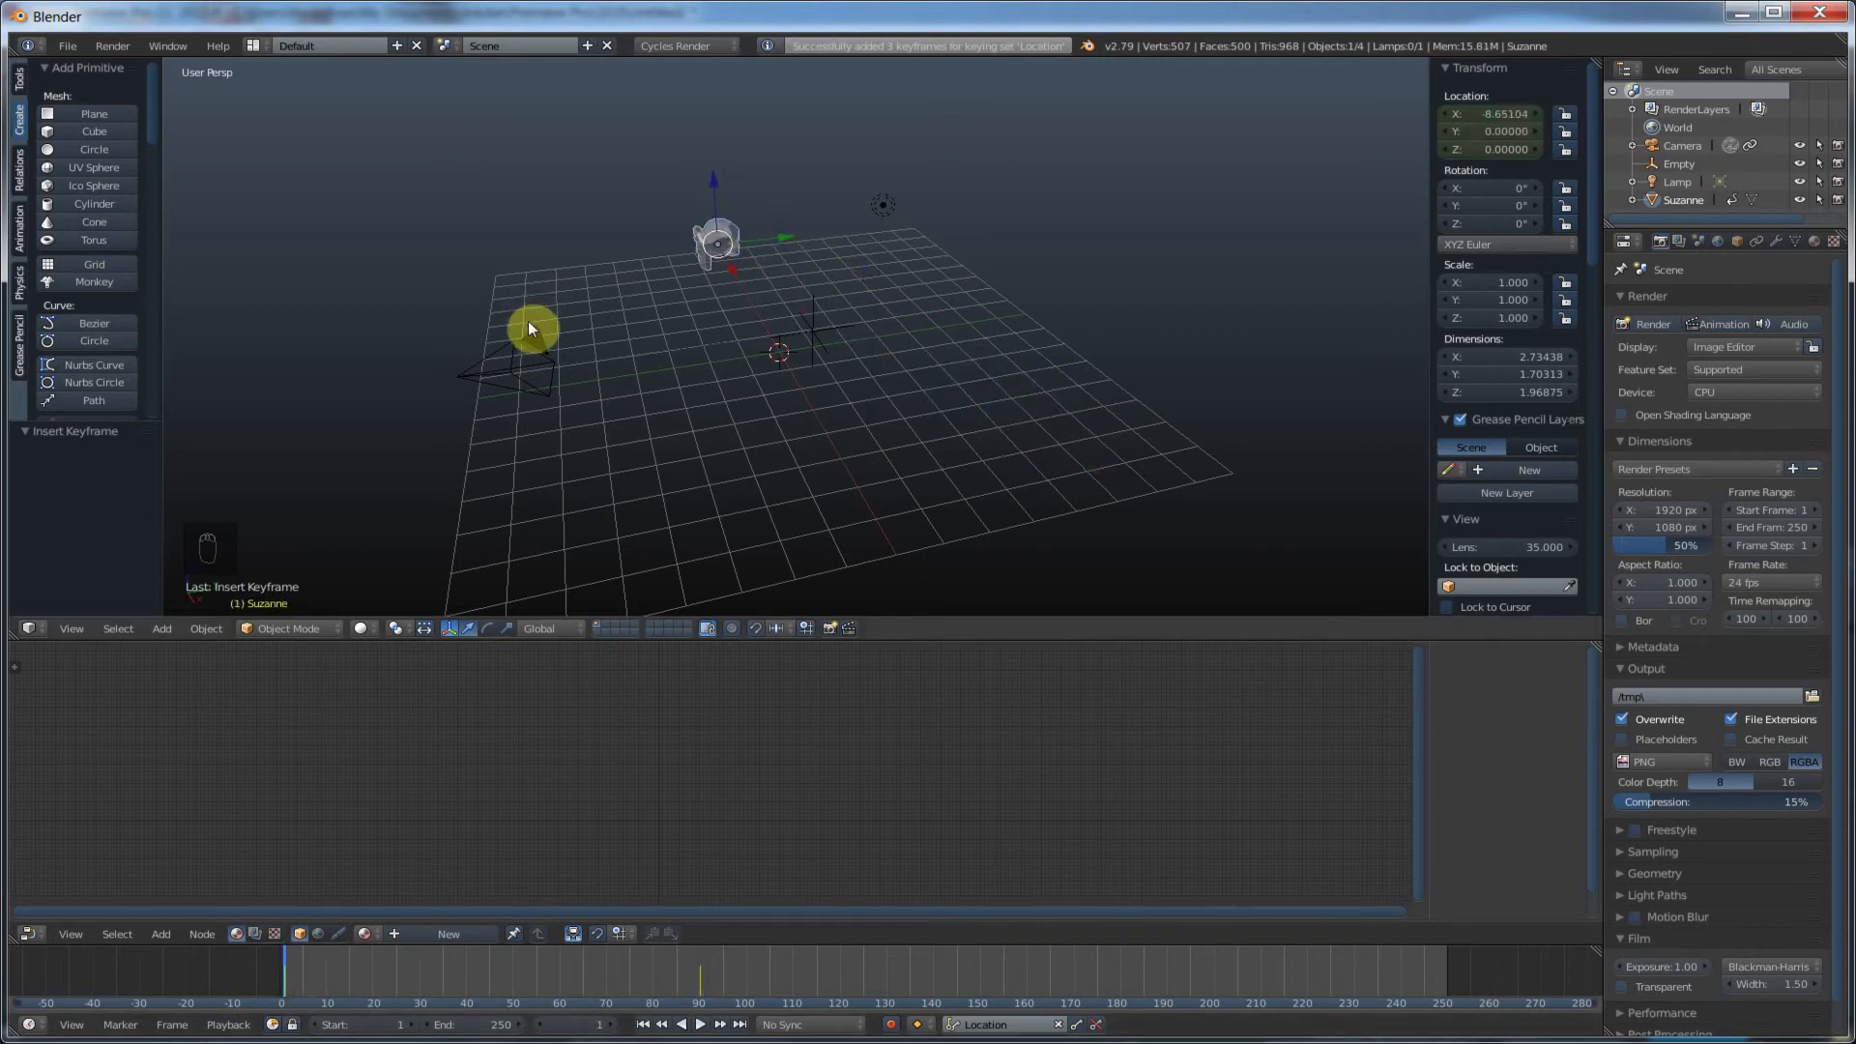
right_click(532, 339)
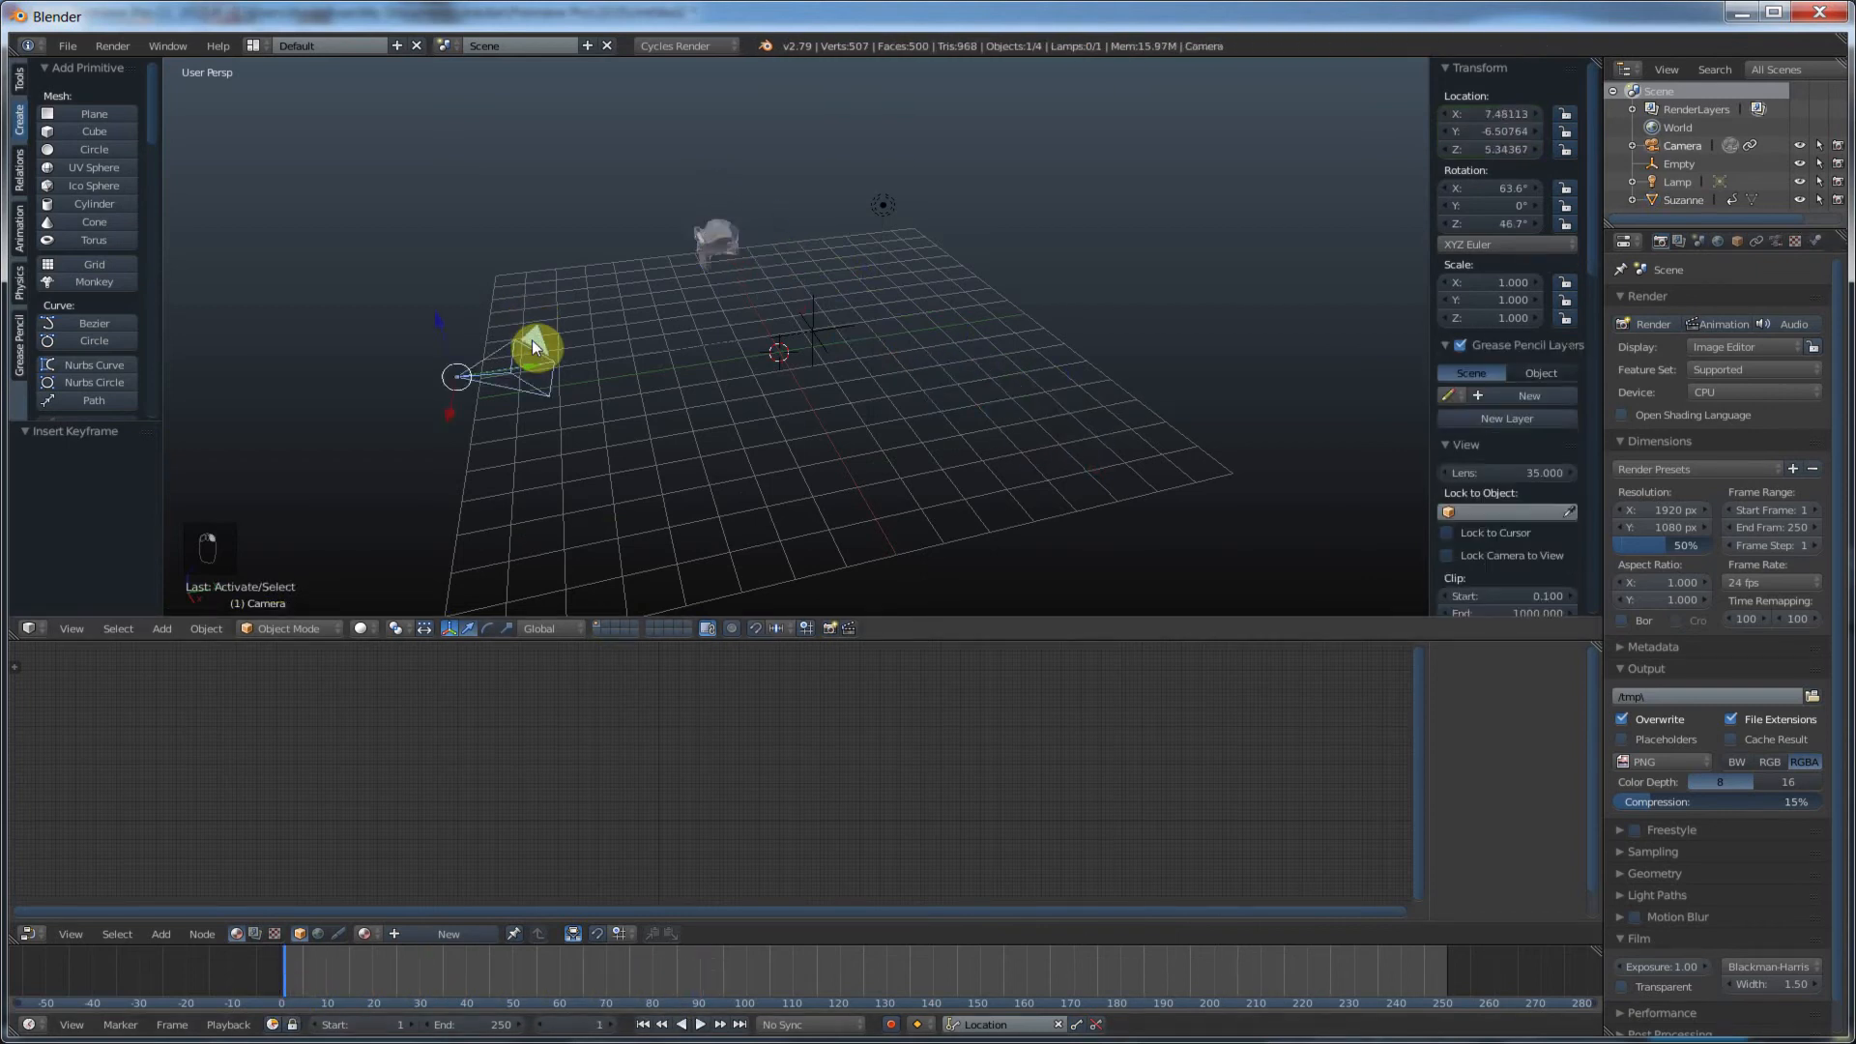
key("KP_0")
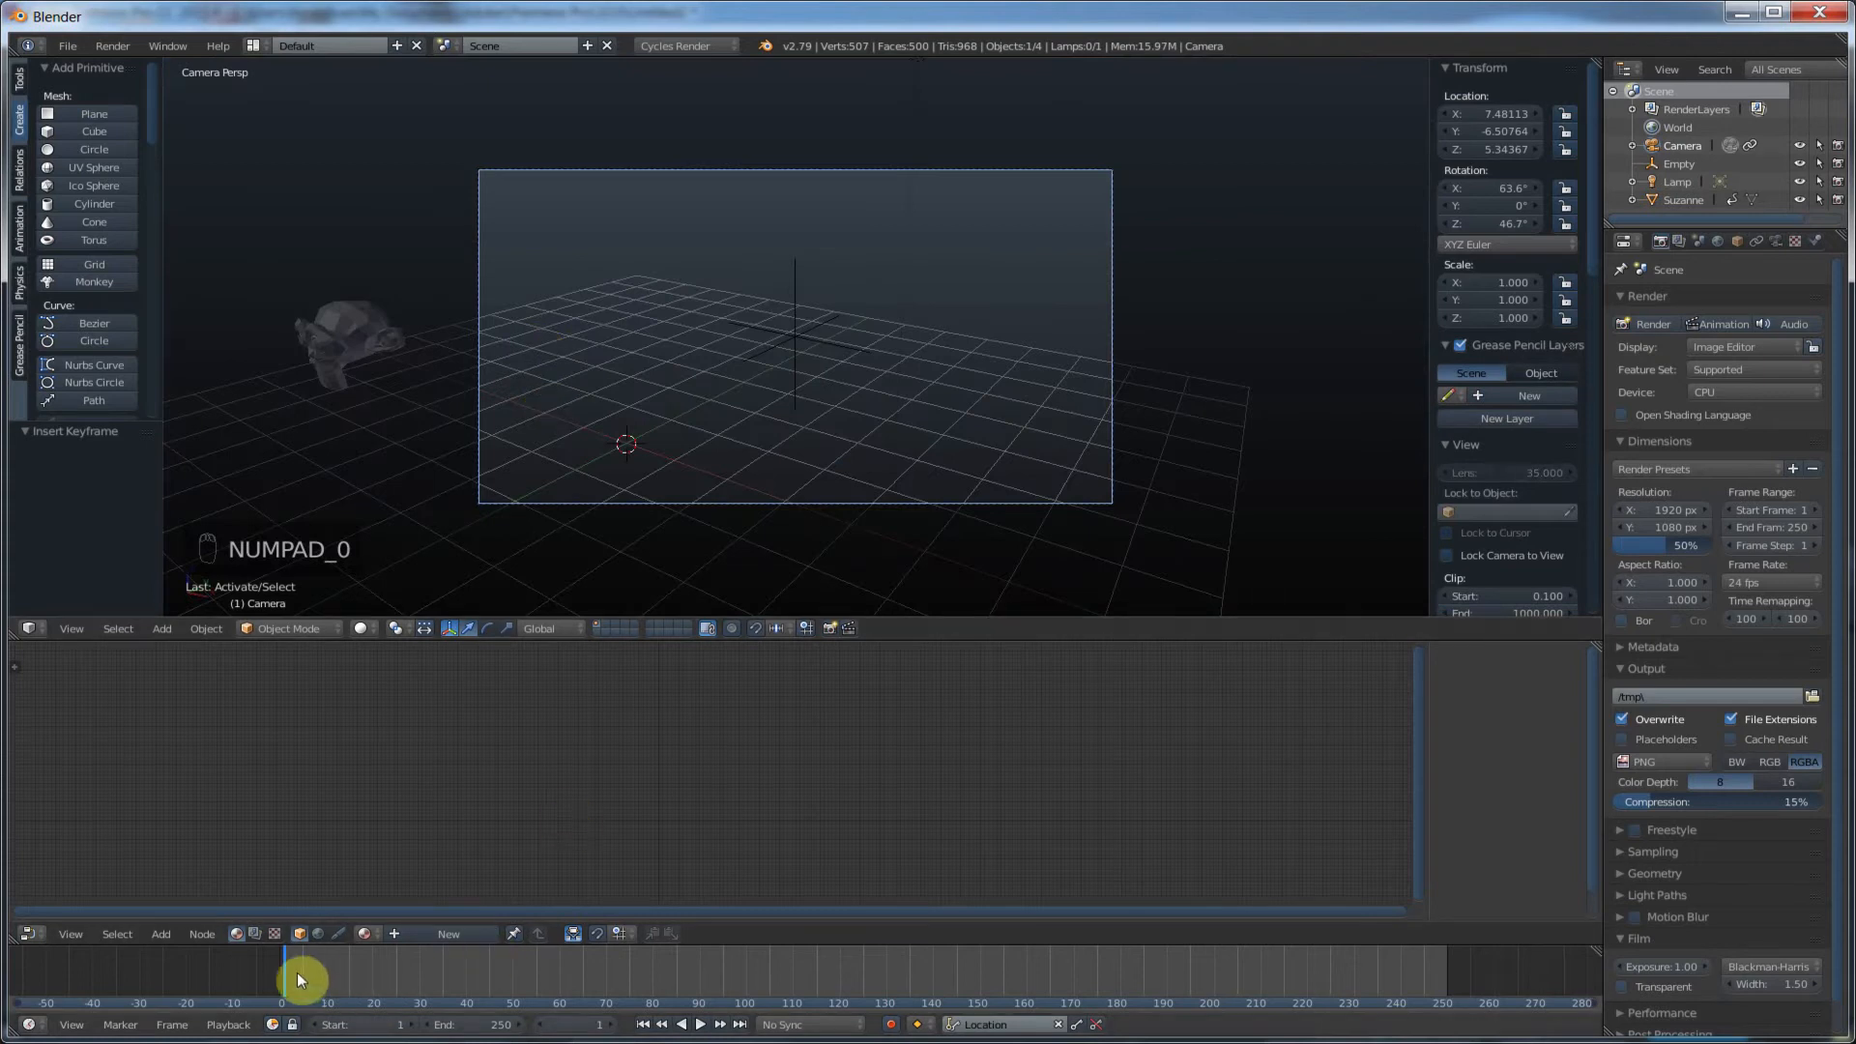
left_click_drag(297, 972, 928, 984)
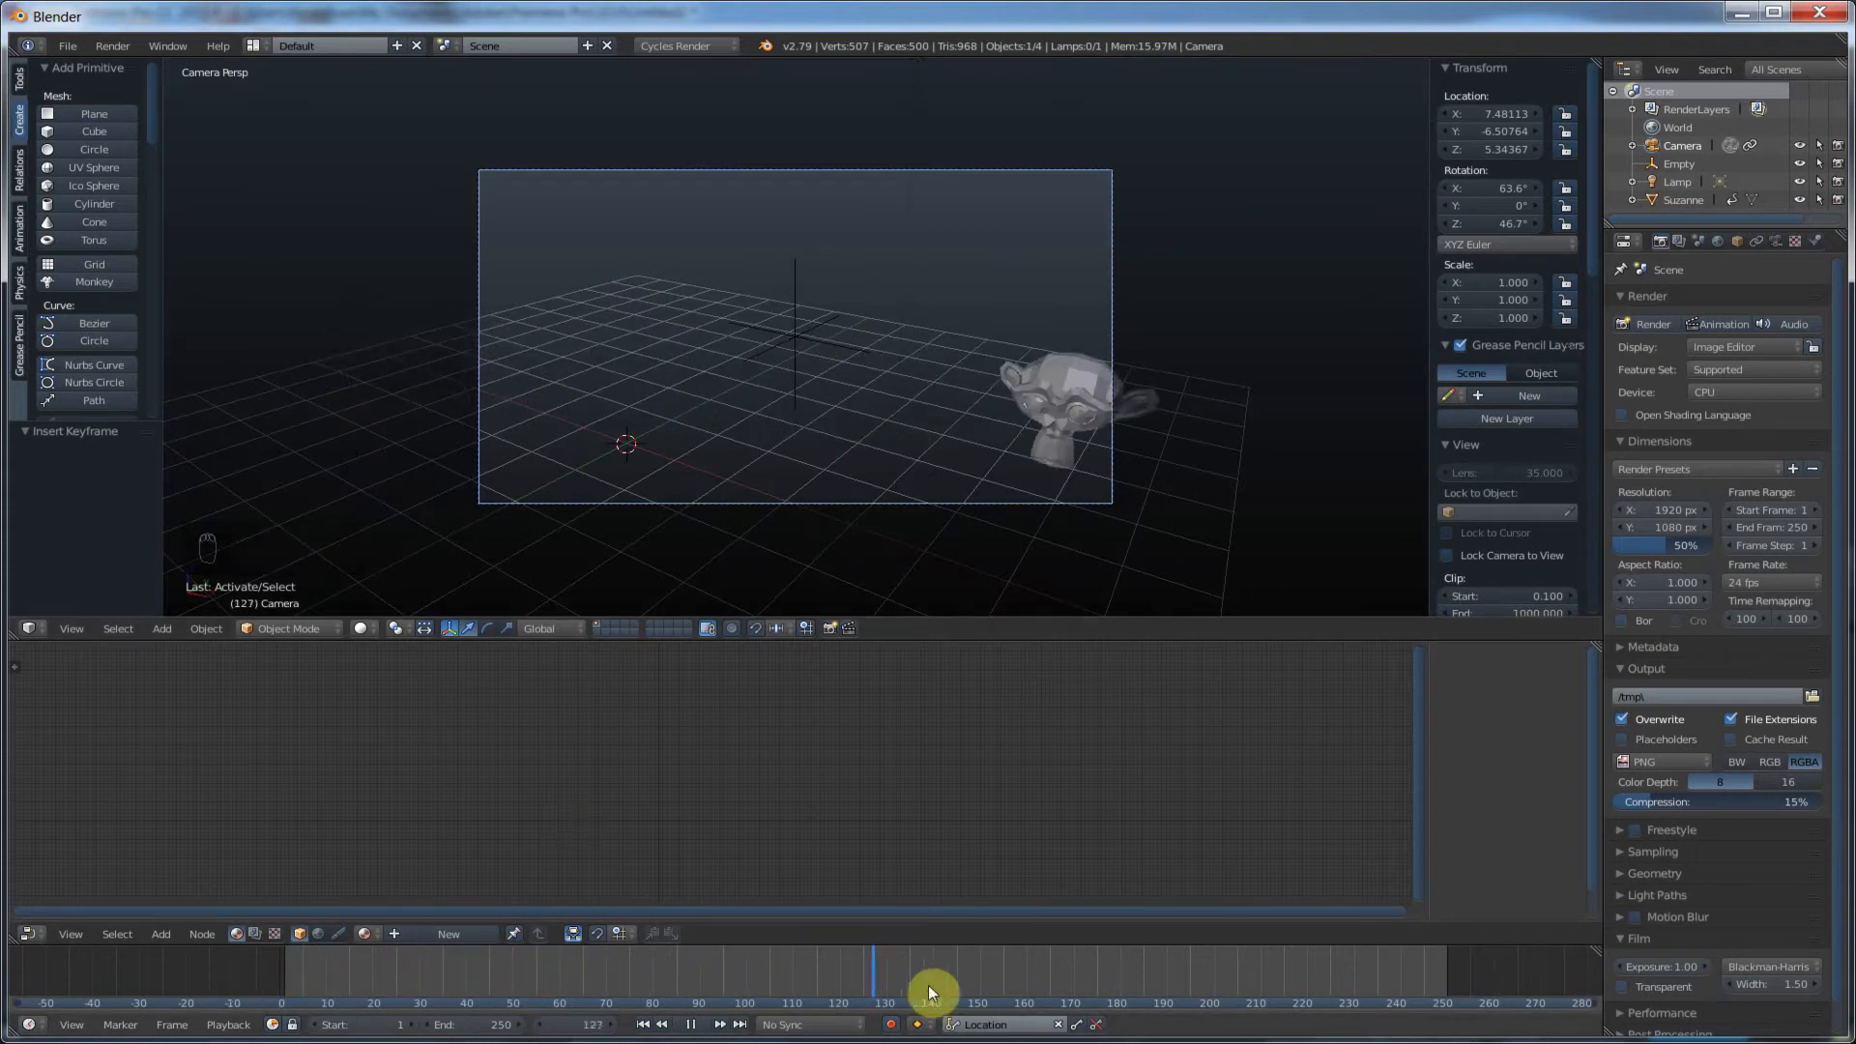
left_click_drag(493, 984, 286, 977)
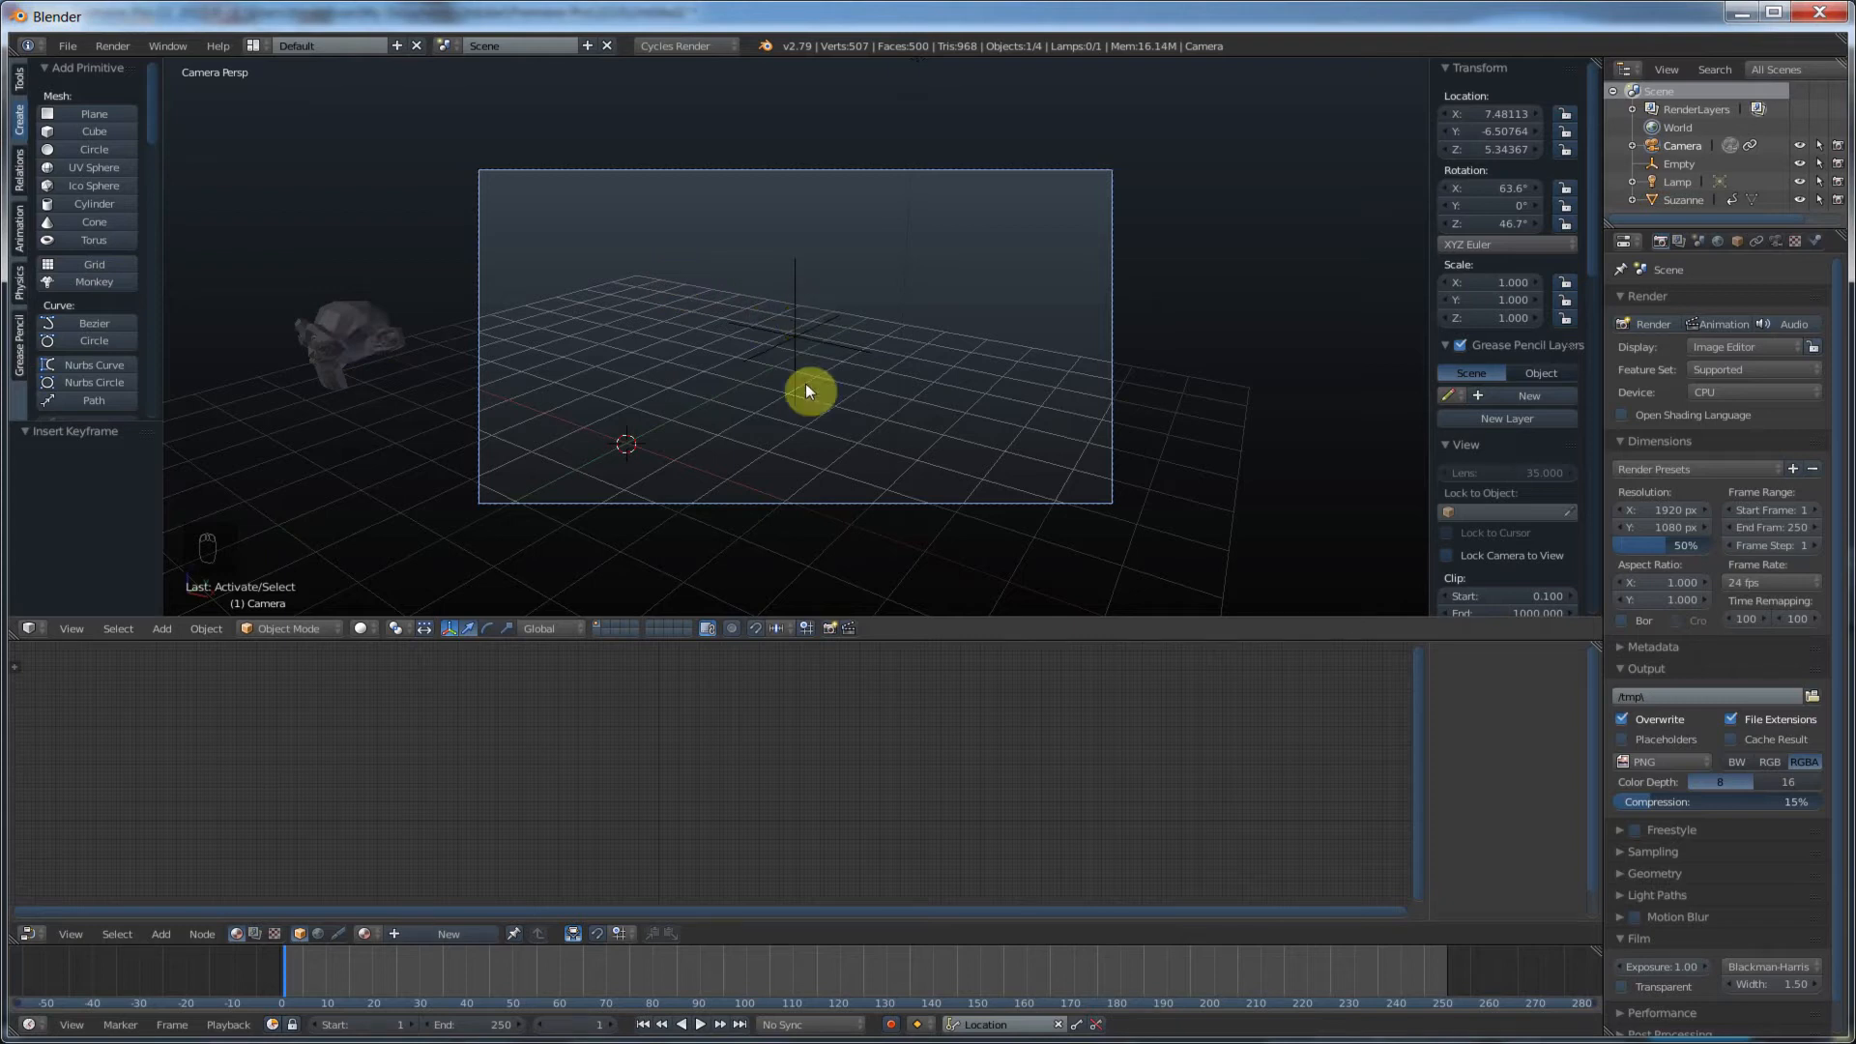
Step: Parent the empty to the monkey using the Object parent type
right_click(793, 279)
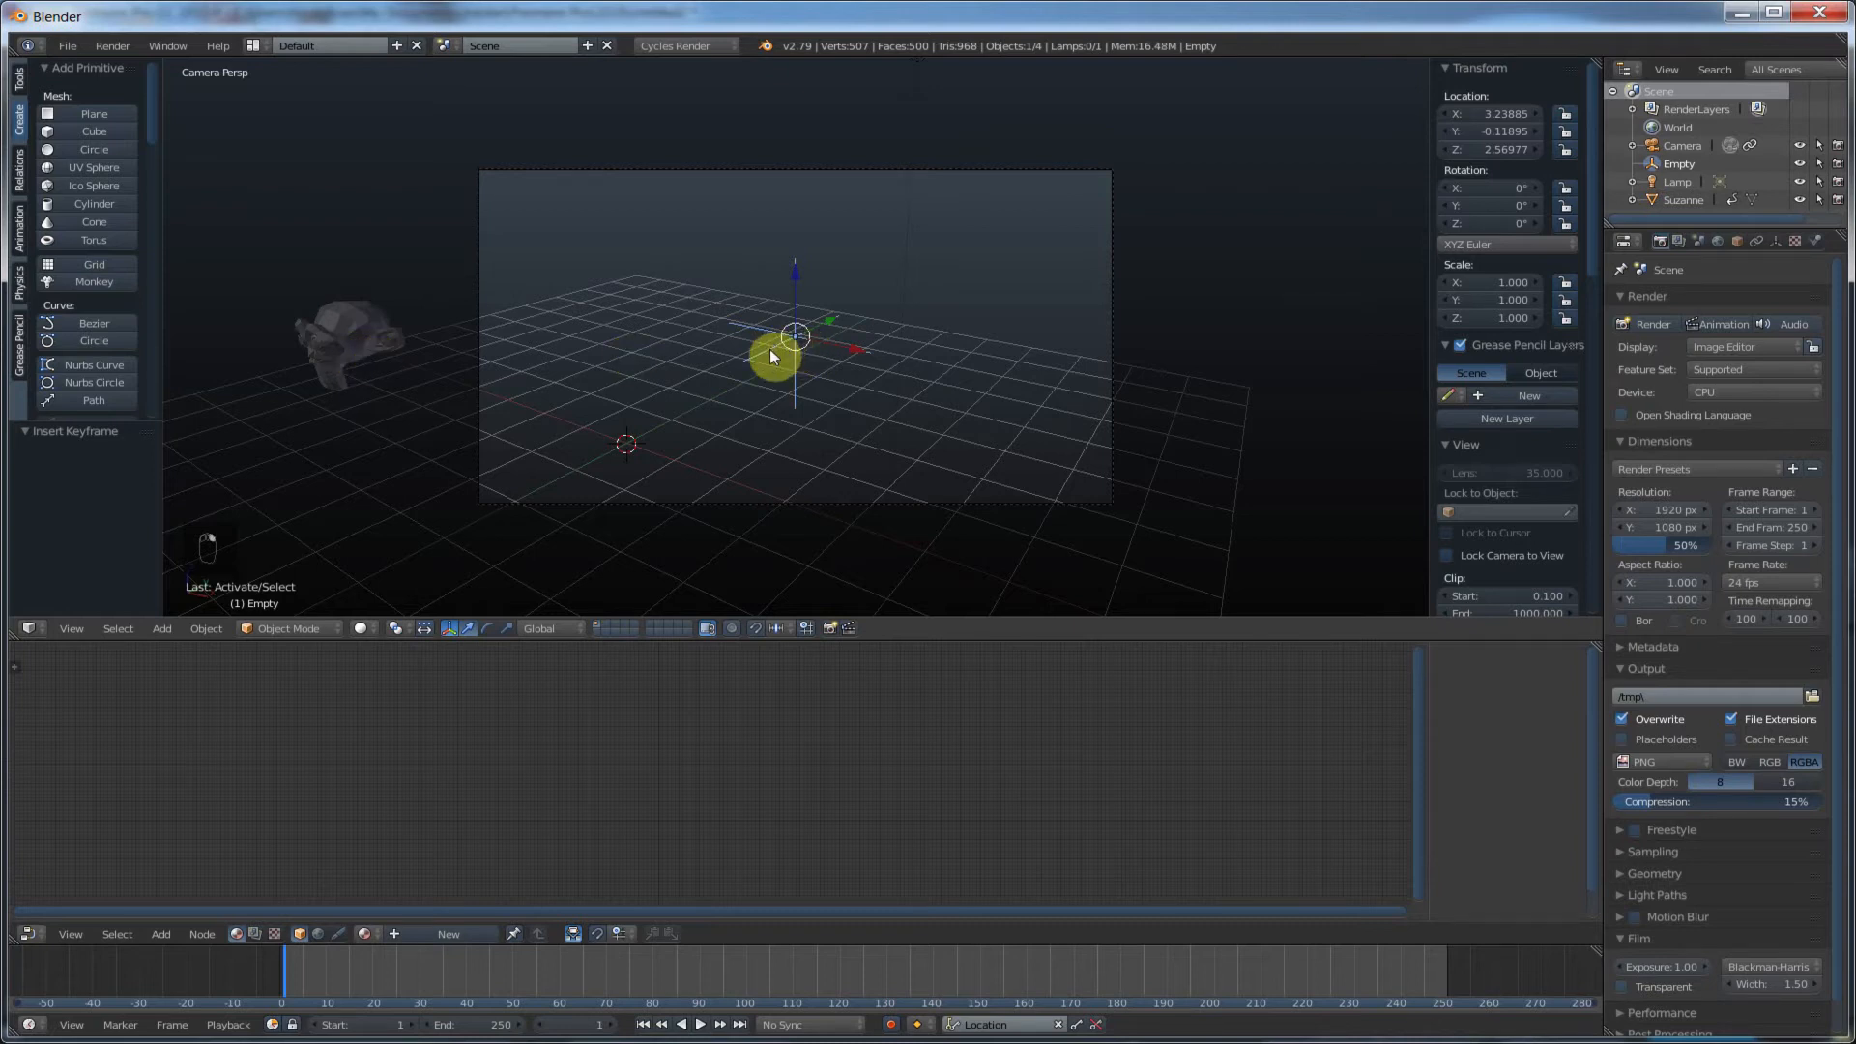
right_click(344, 337)
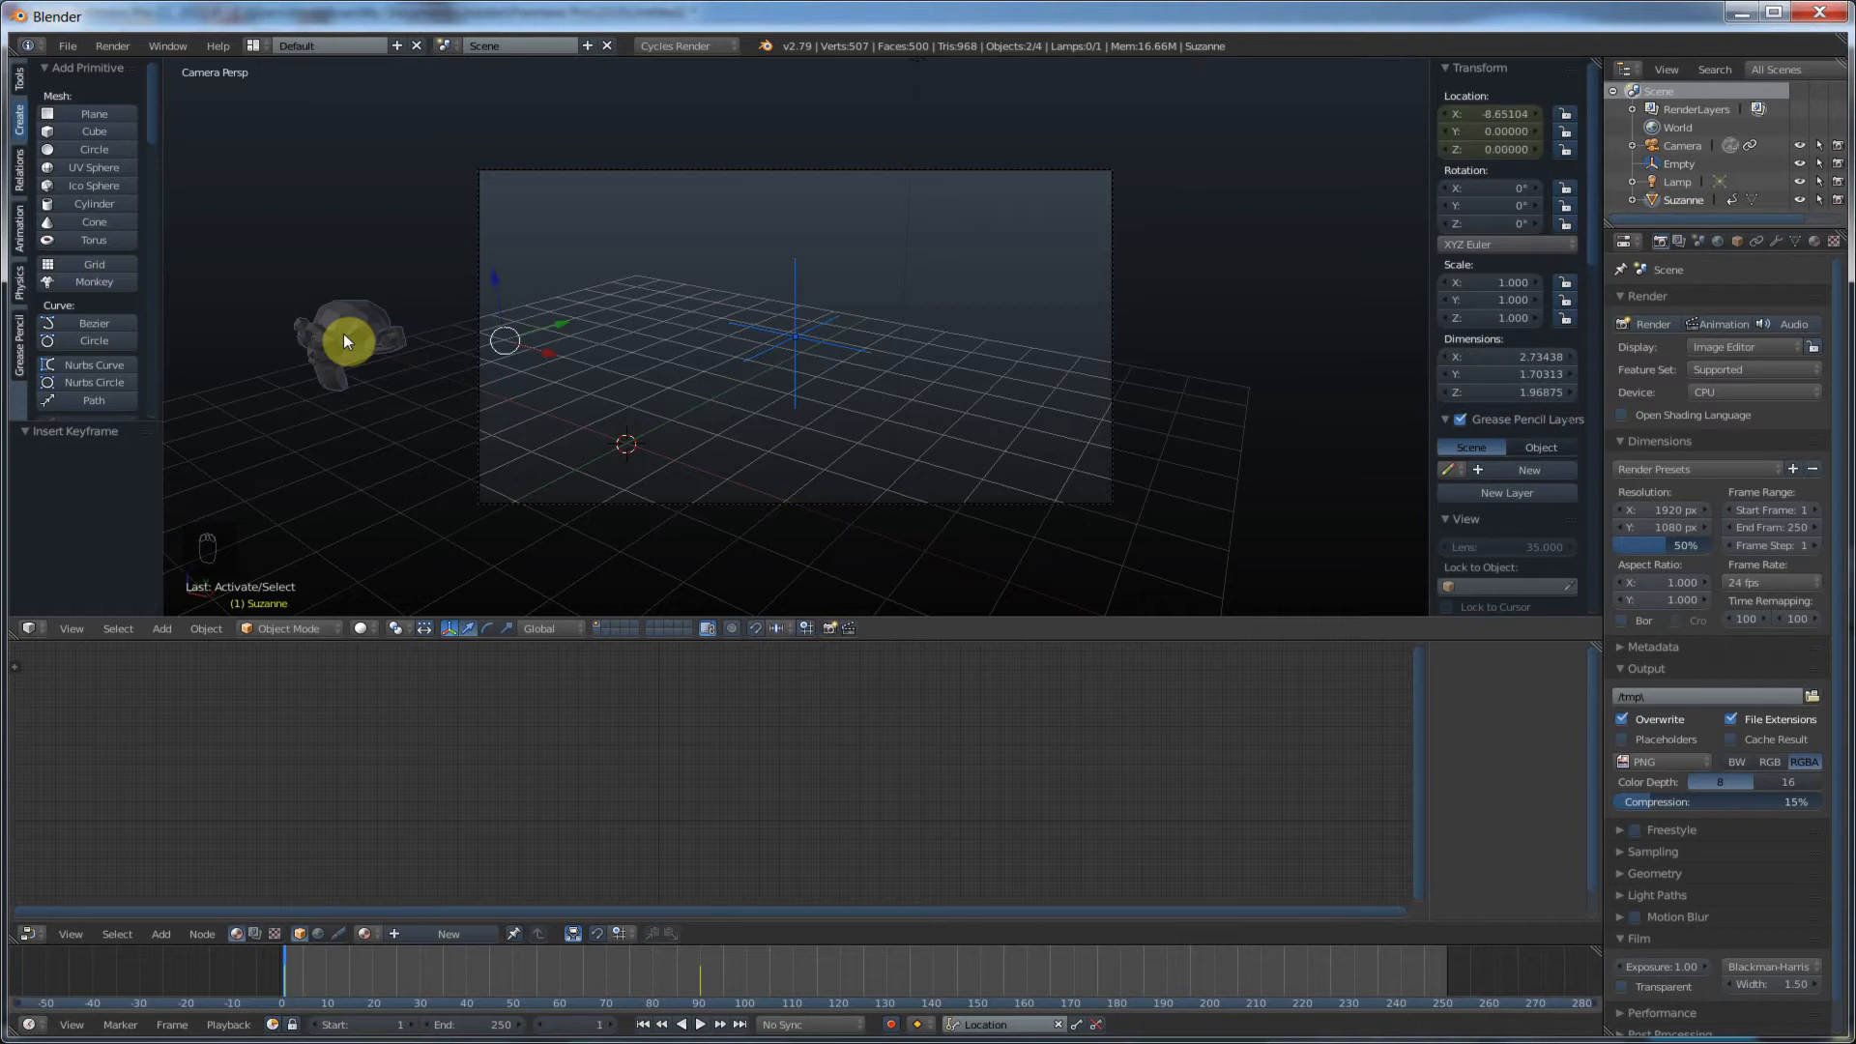
key("ctrl+p")
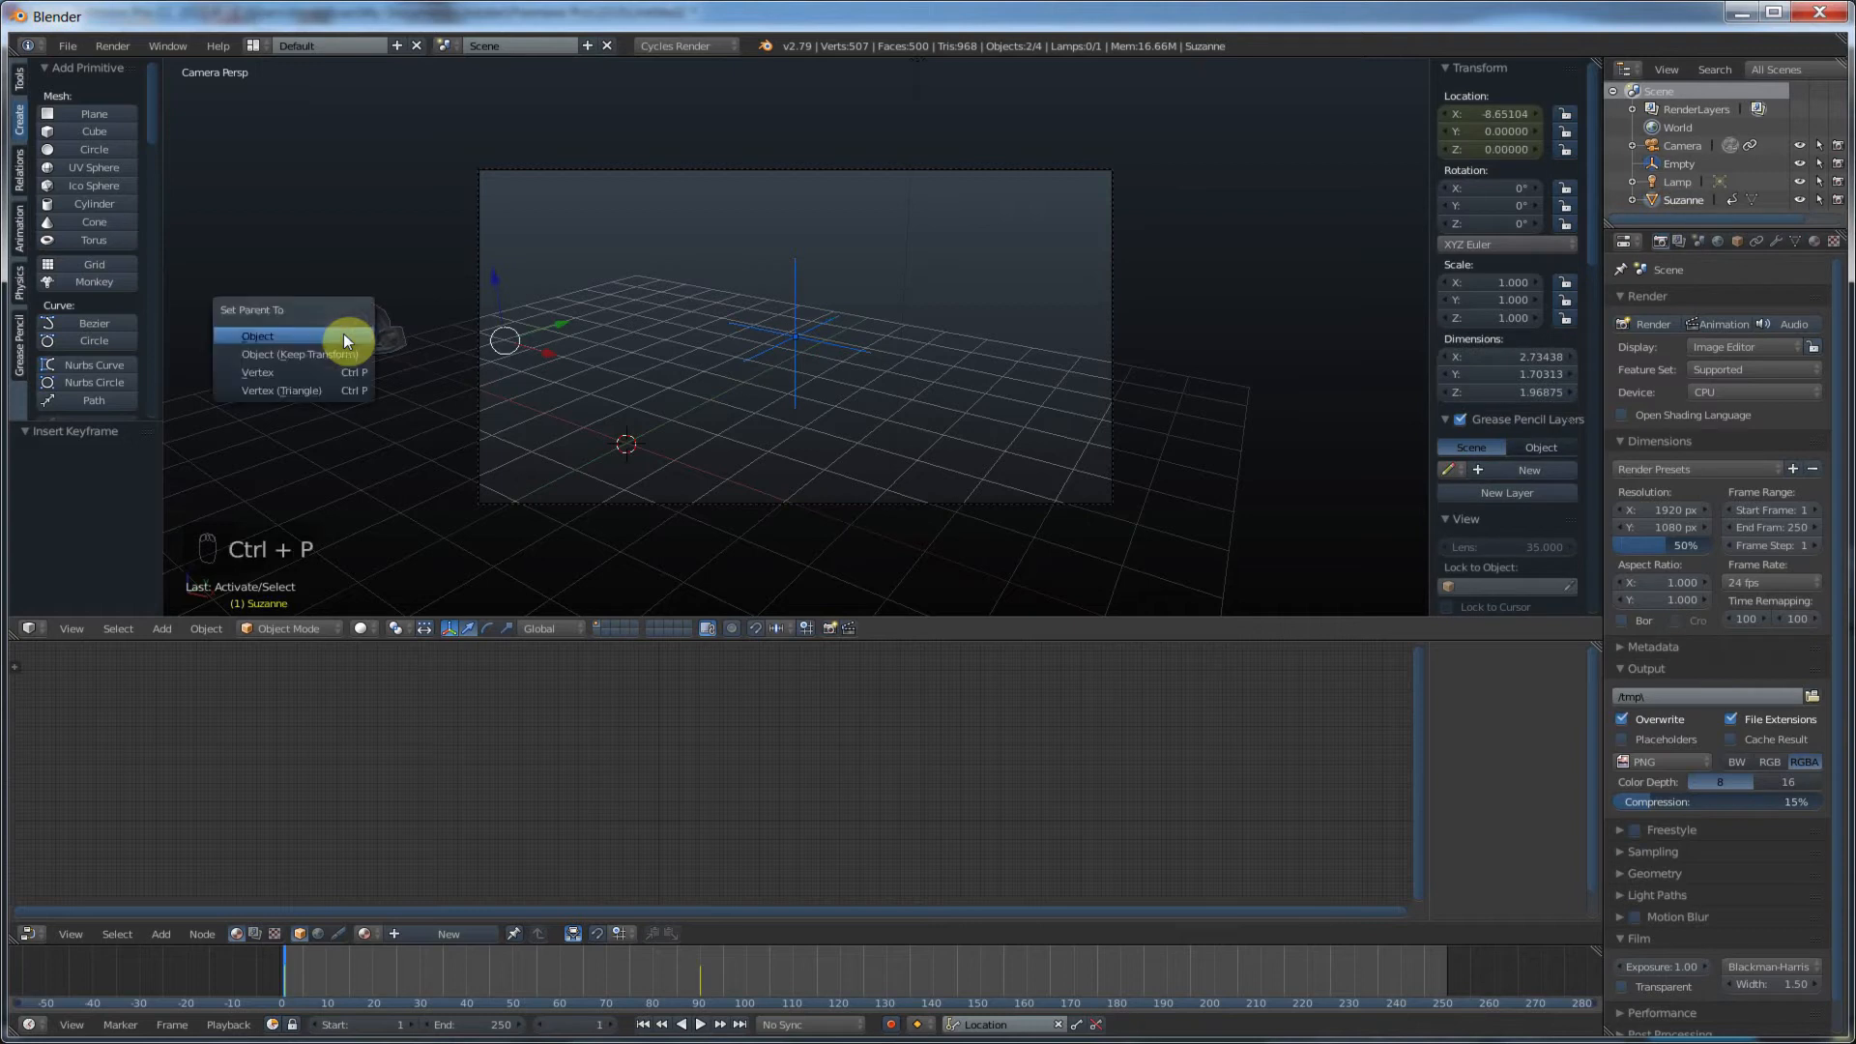
left_click(258, 339)
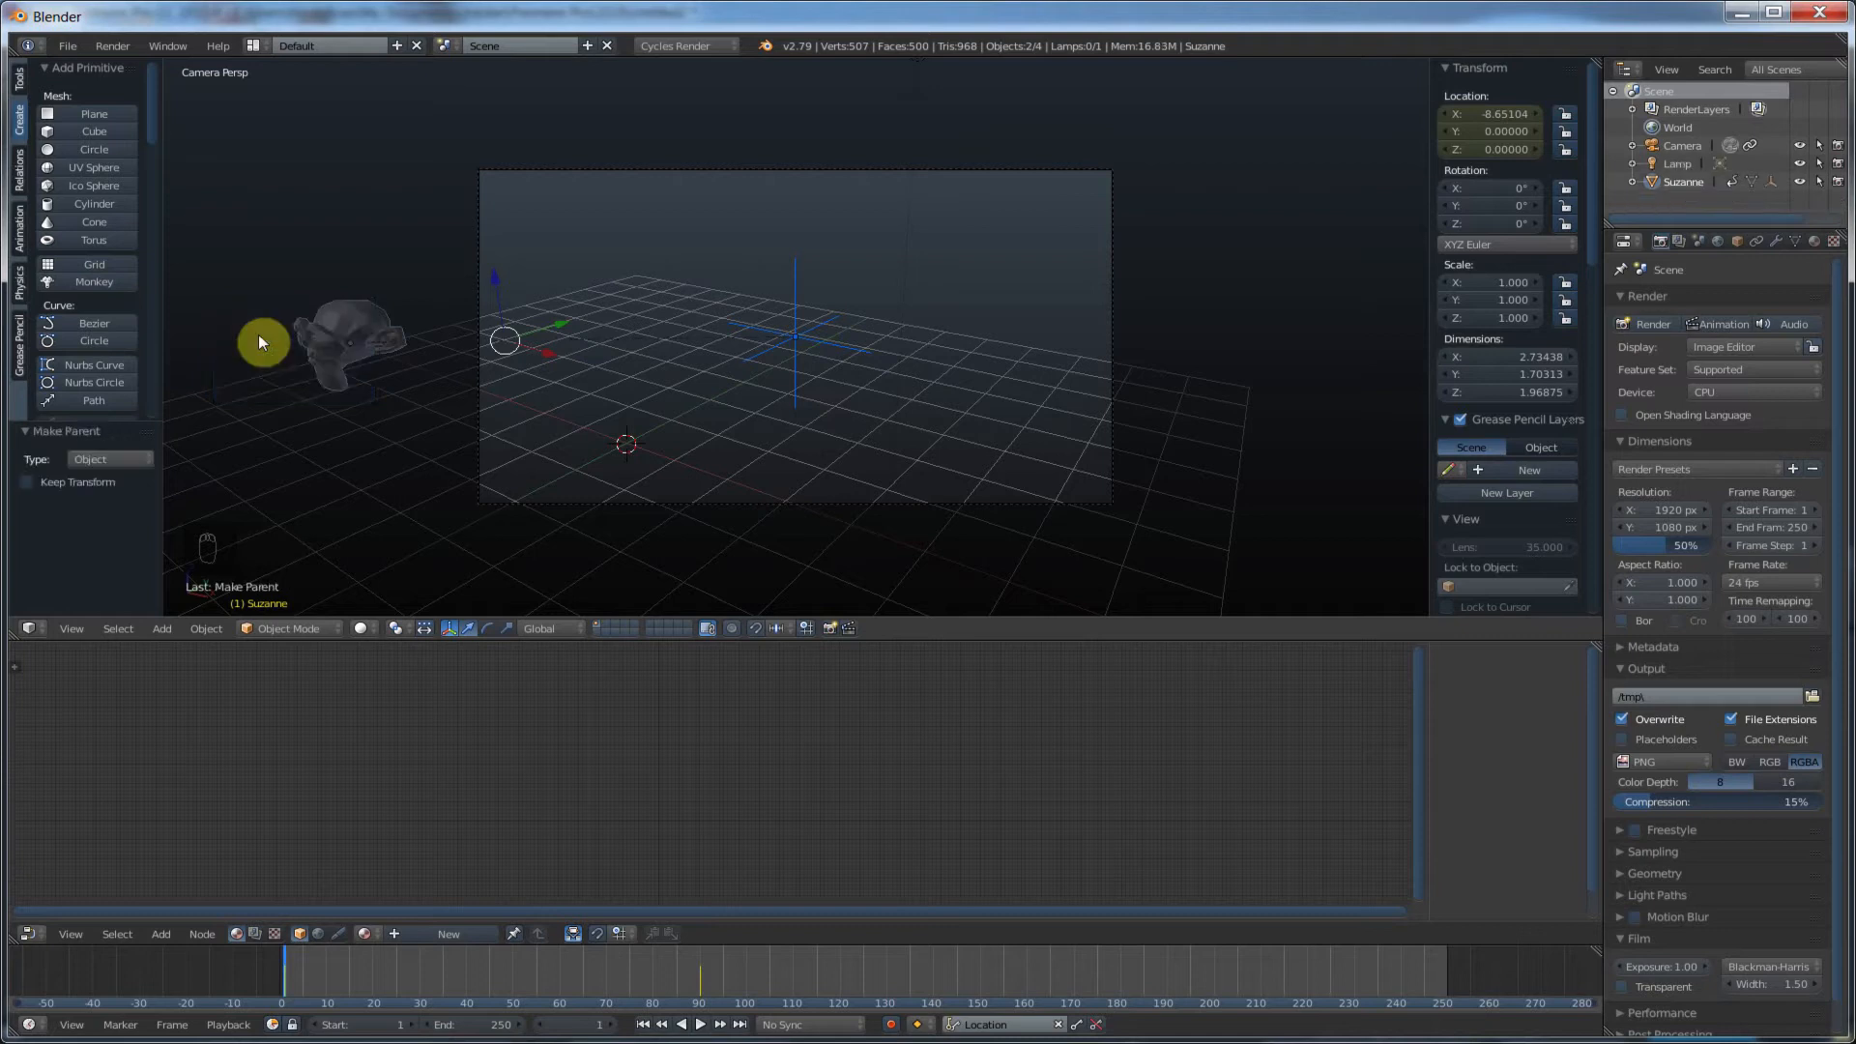
Step: Test the parenting by shifting the monkey along X to about -8.27, and restore its keyed position at frame 1
right_click(364, 330)
key("g")
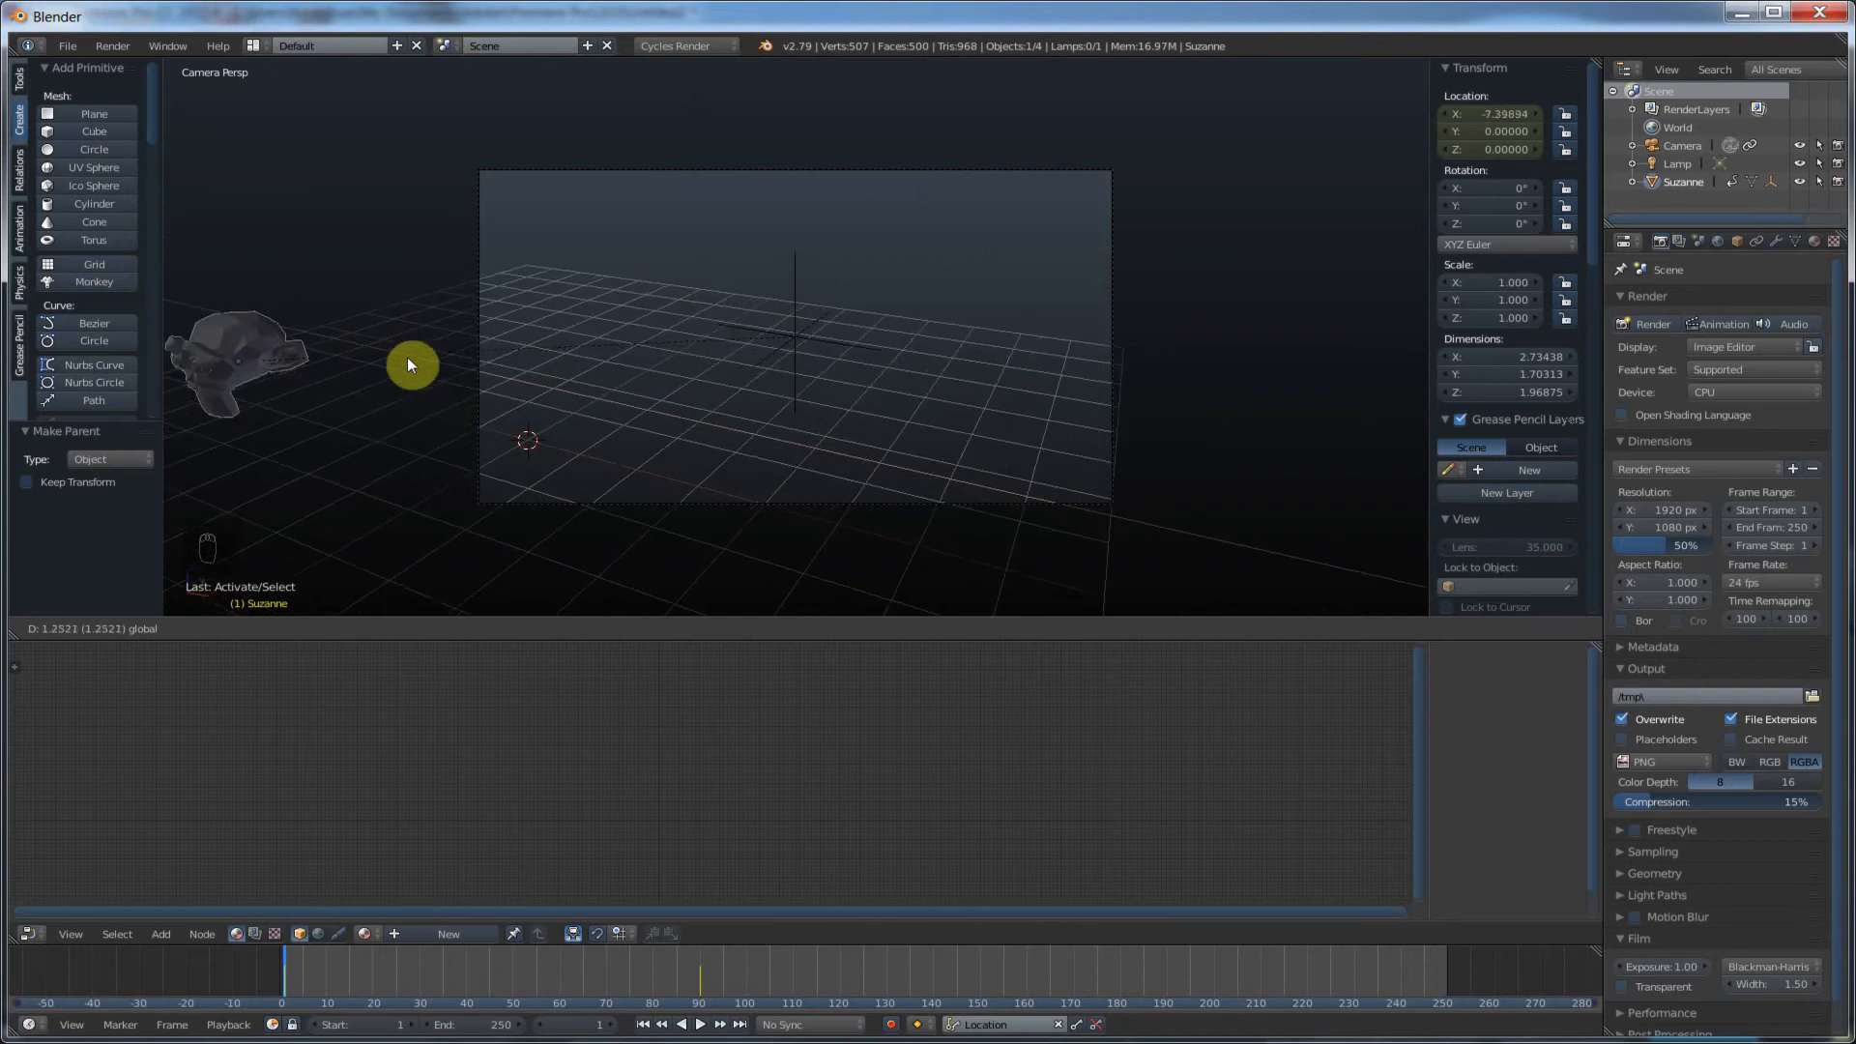
left_click(368, 364)
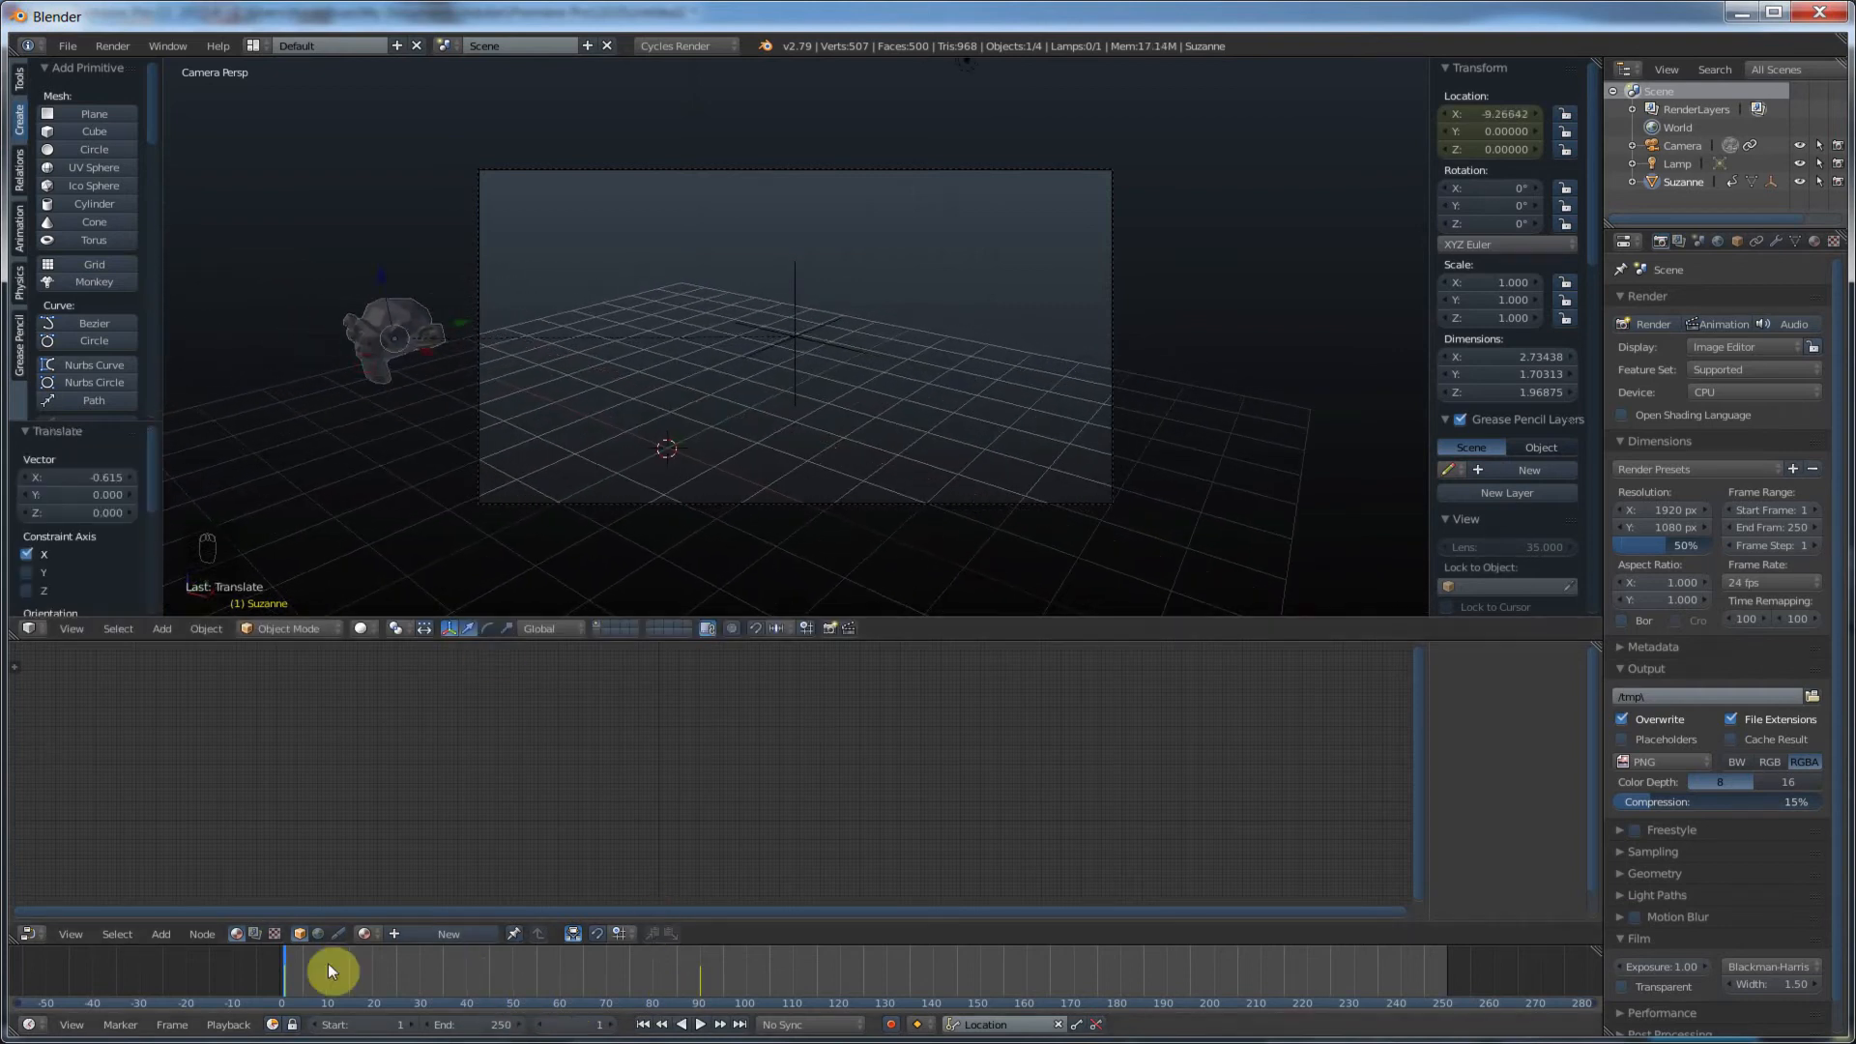
mouse_move(303, 986)
right_mouse_down()
mouse_move(698, 990)
mouse_move(575, 1010)
mouse_move(385, 950)
mouse_move(287, 961)
right_mouse_up()
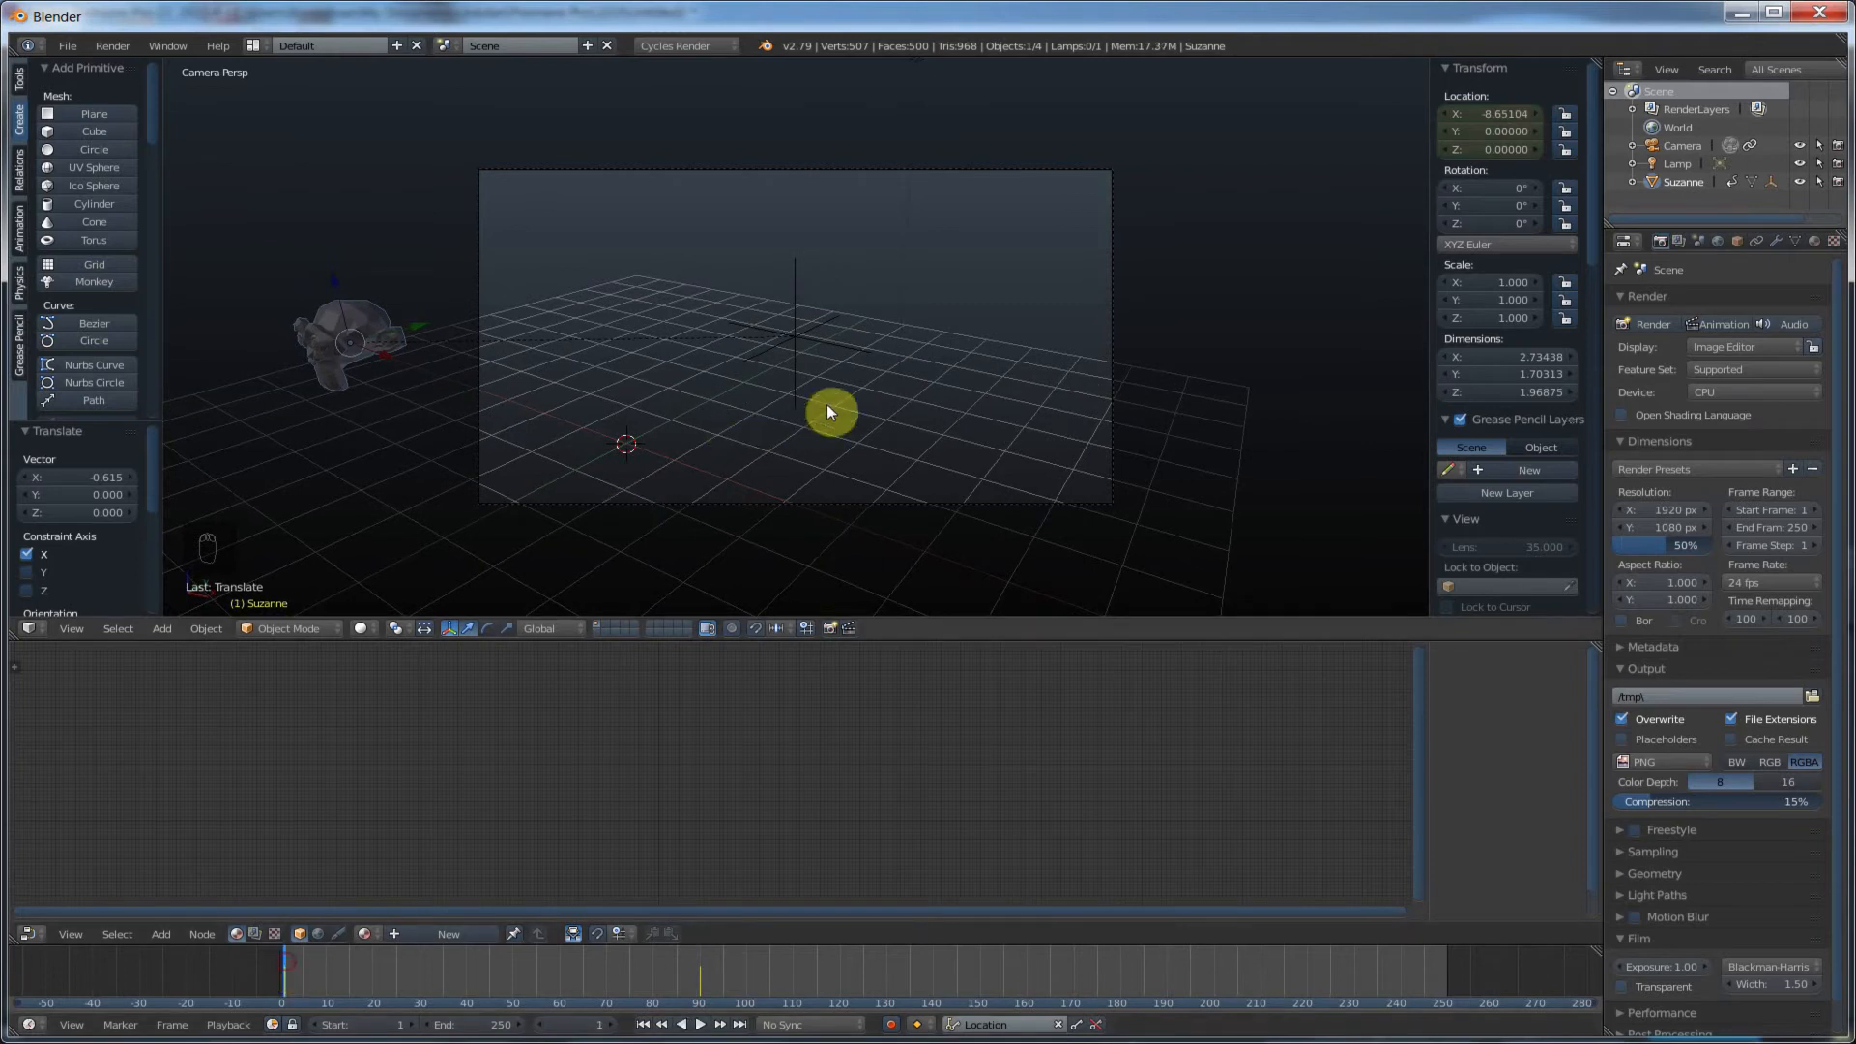
Step: Move the empty onto the monkey, to about X -7.85 and Z 0.81
right_click(794, 311)
left_click_drag(843, 336, 565, 346)
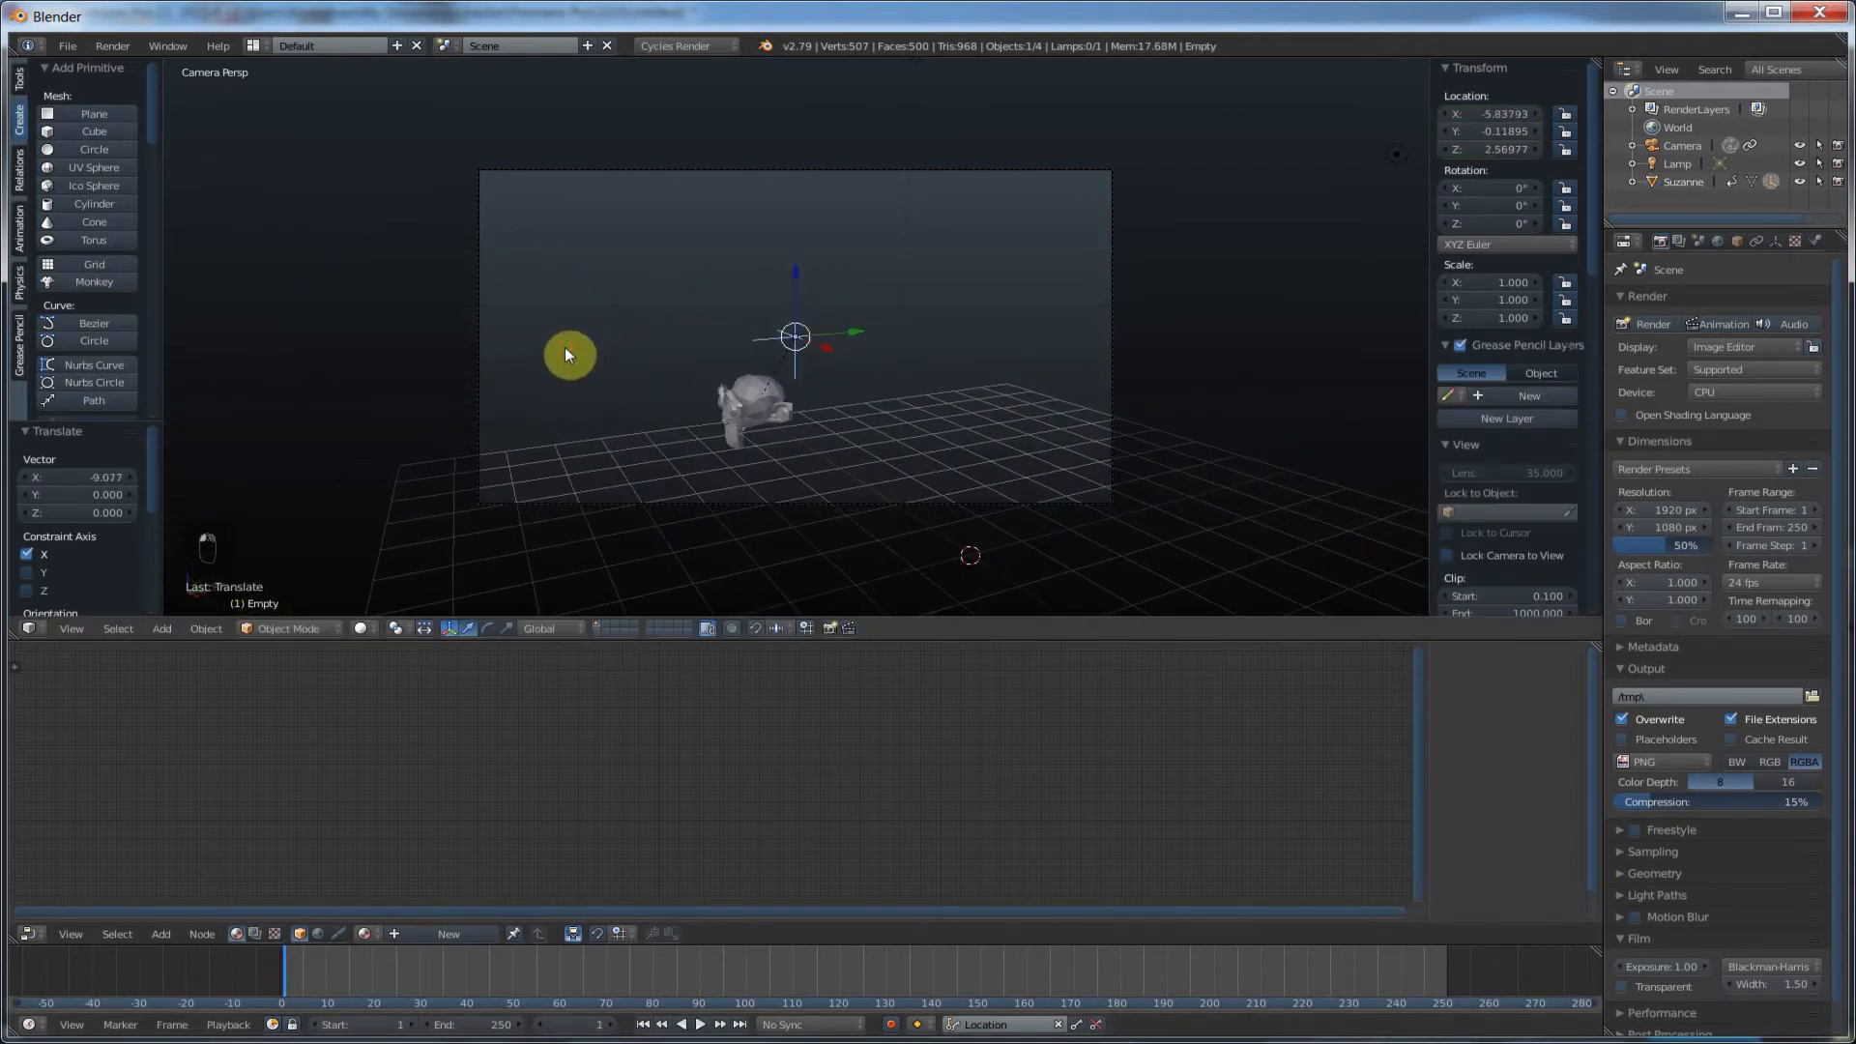
left_click_drag(802, 288, 788, 352)
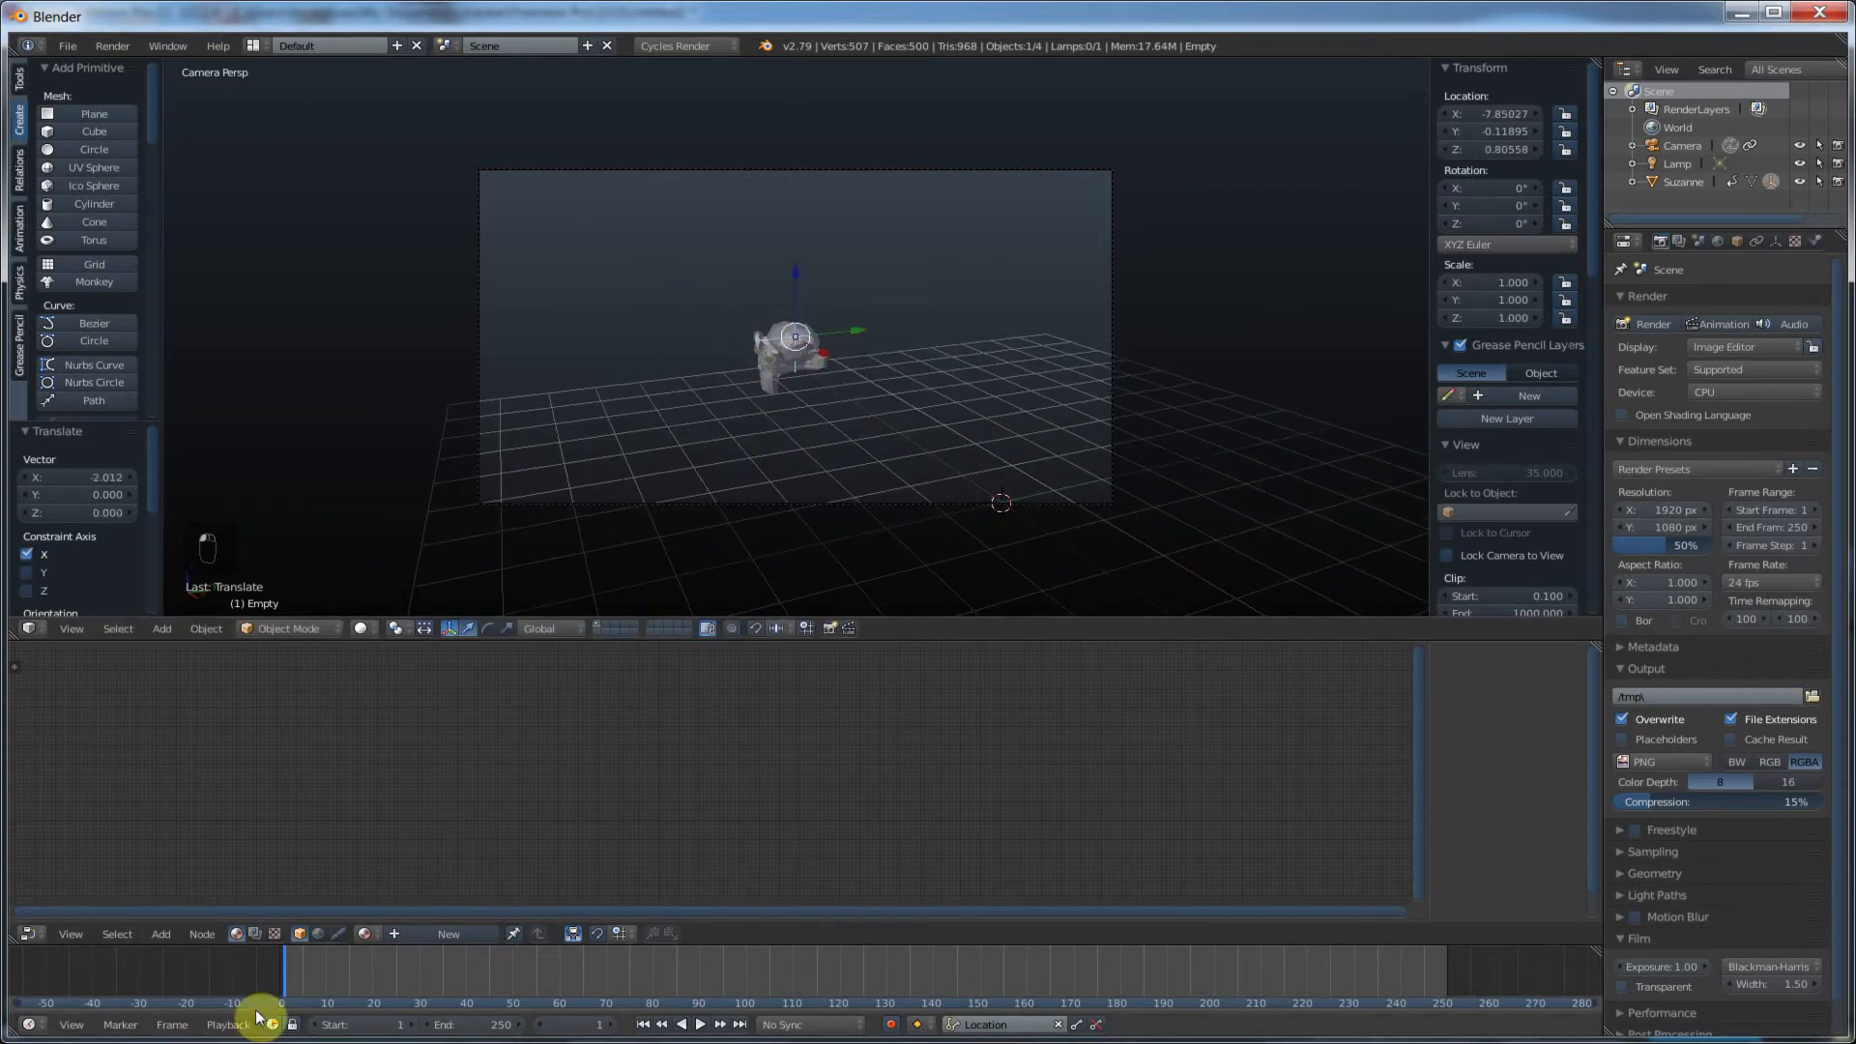
Step: Preview the monkey's motion through the camera and nudge the empty along Y to about -0.16
key("alt+a")
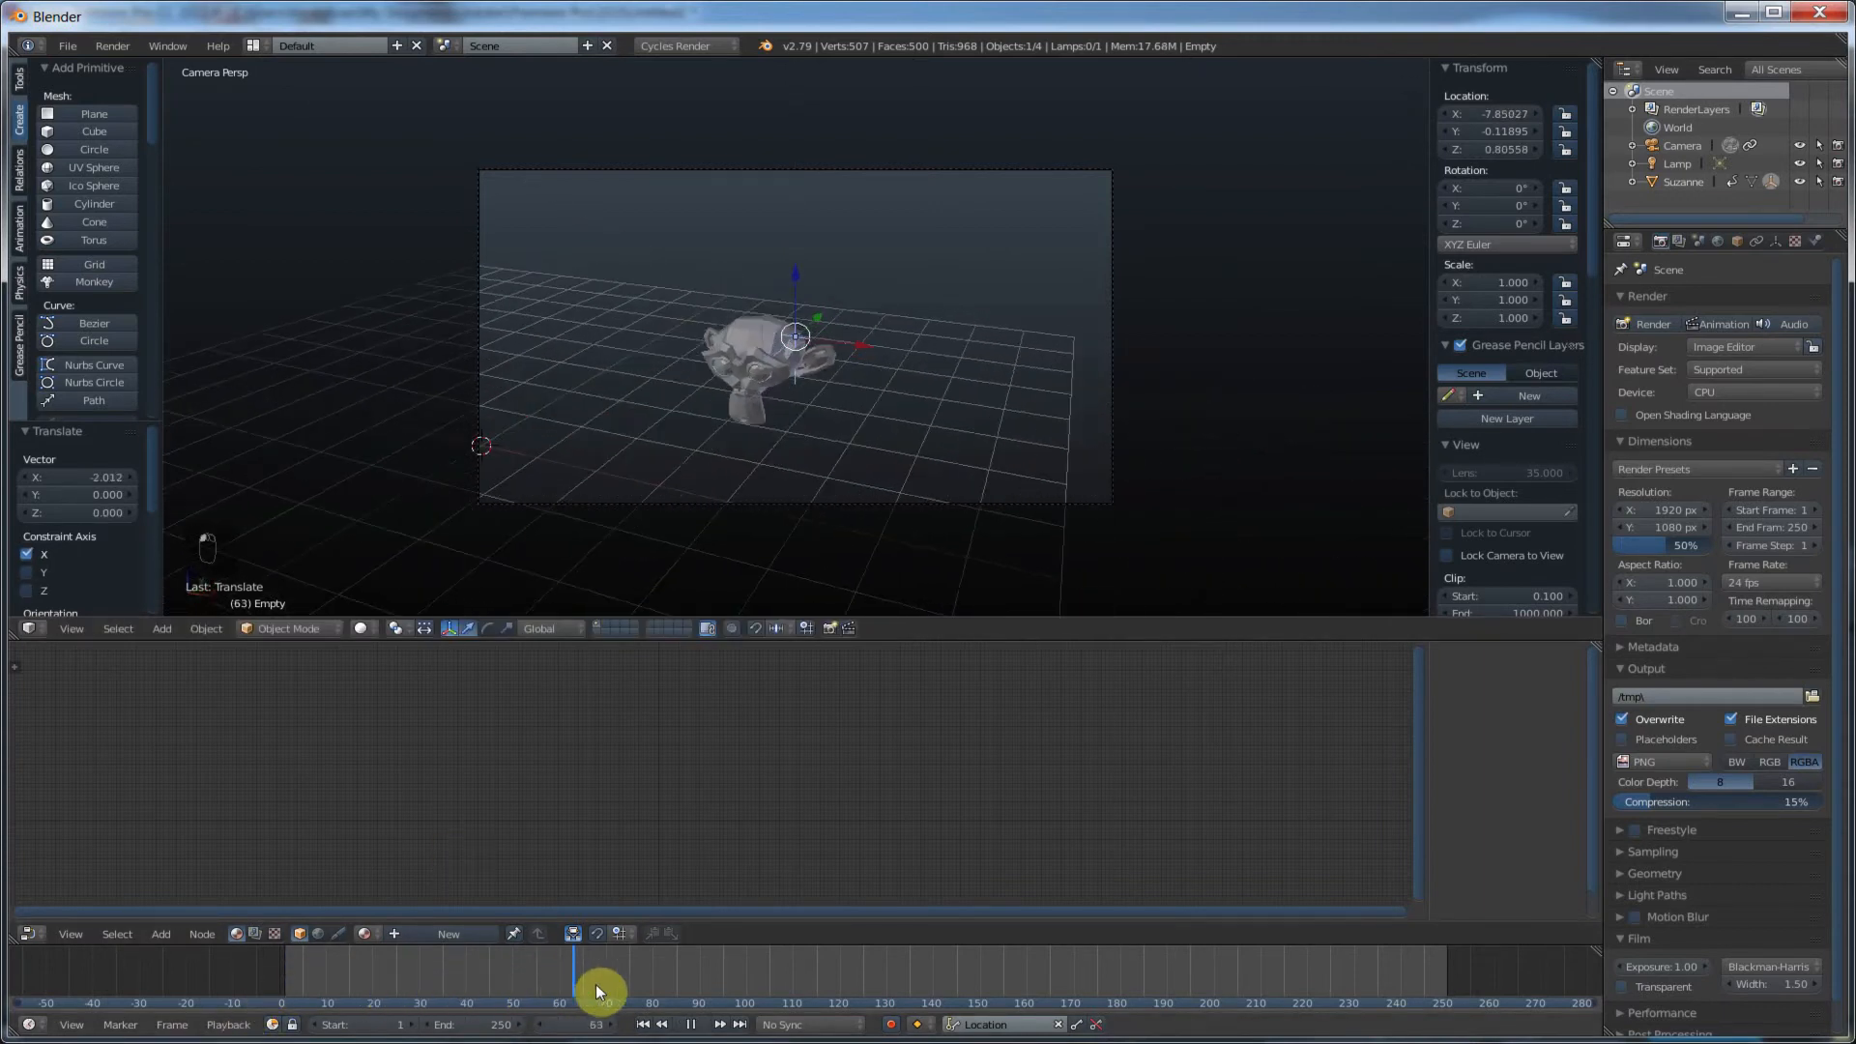
key("Escape")
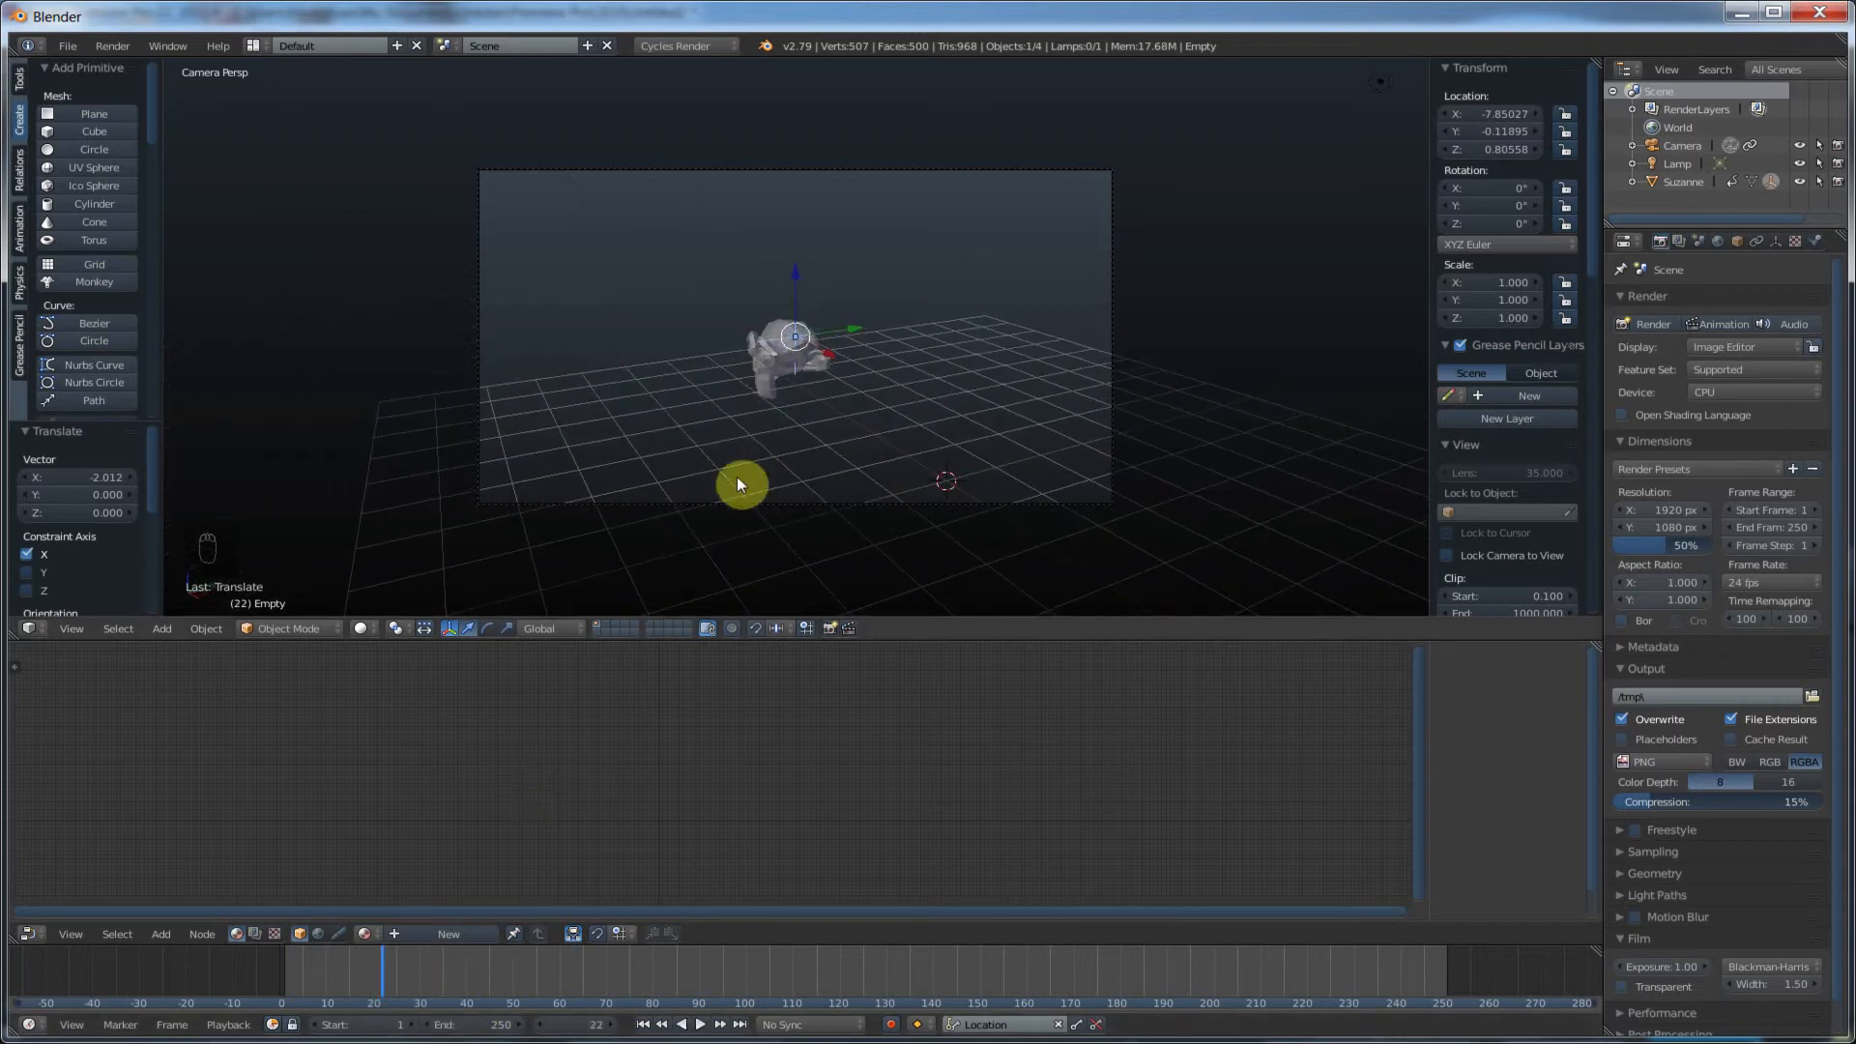
left_click_drag(853, 333, 850, 331)
key("alt+a")
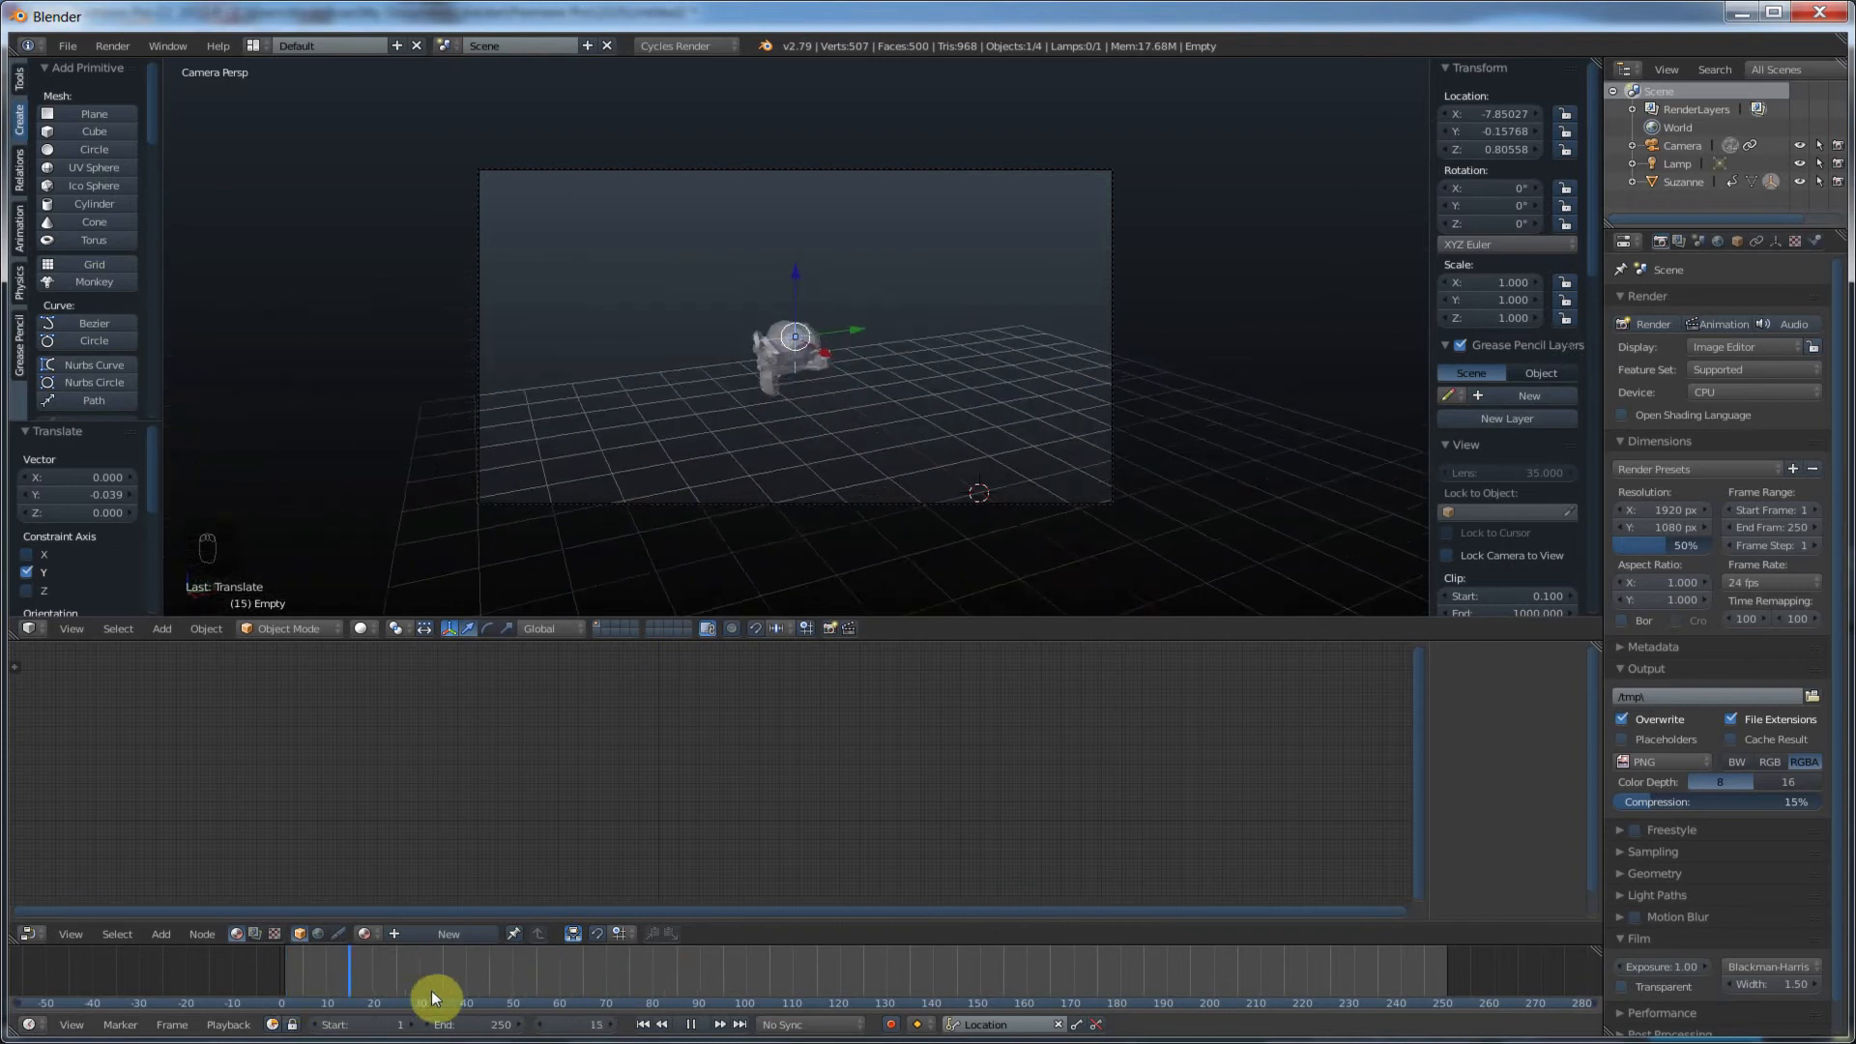
left_click_drag(652, 990, 393, 982)
key("alt+a")
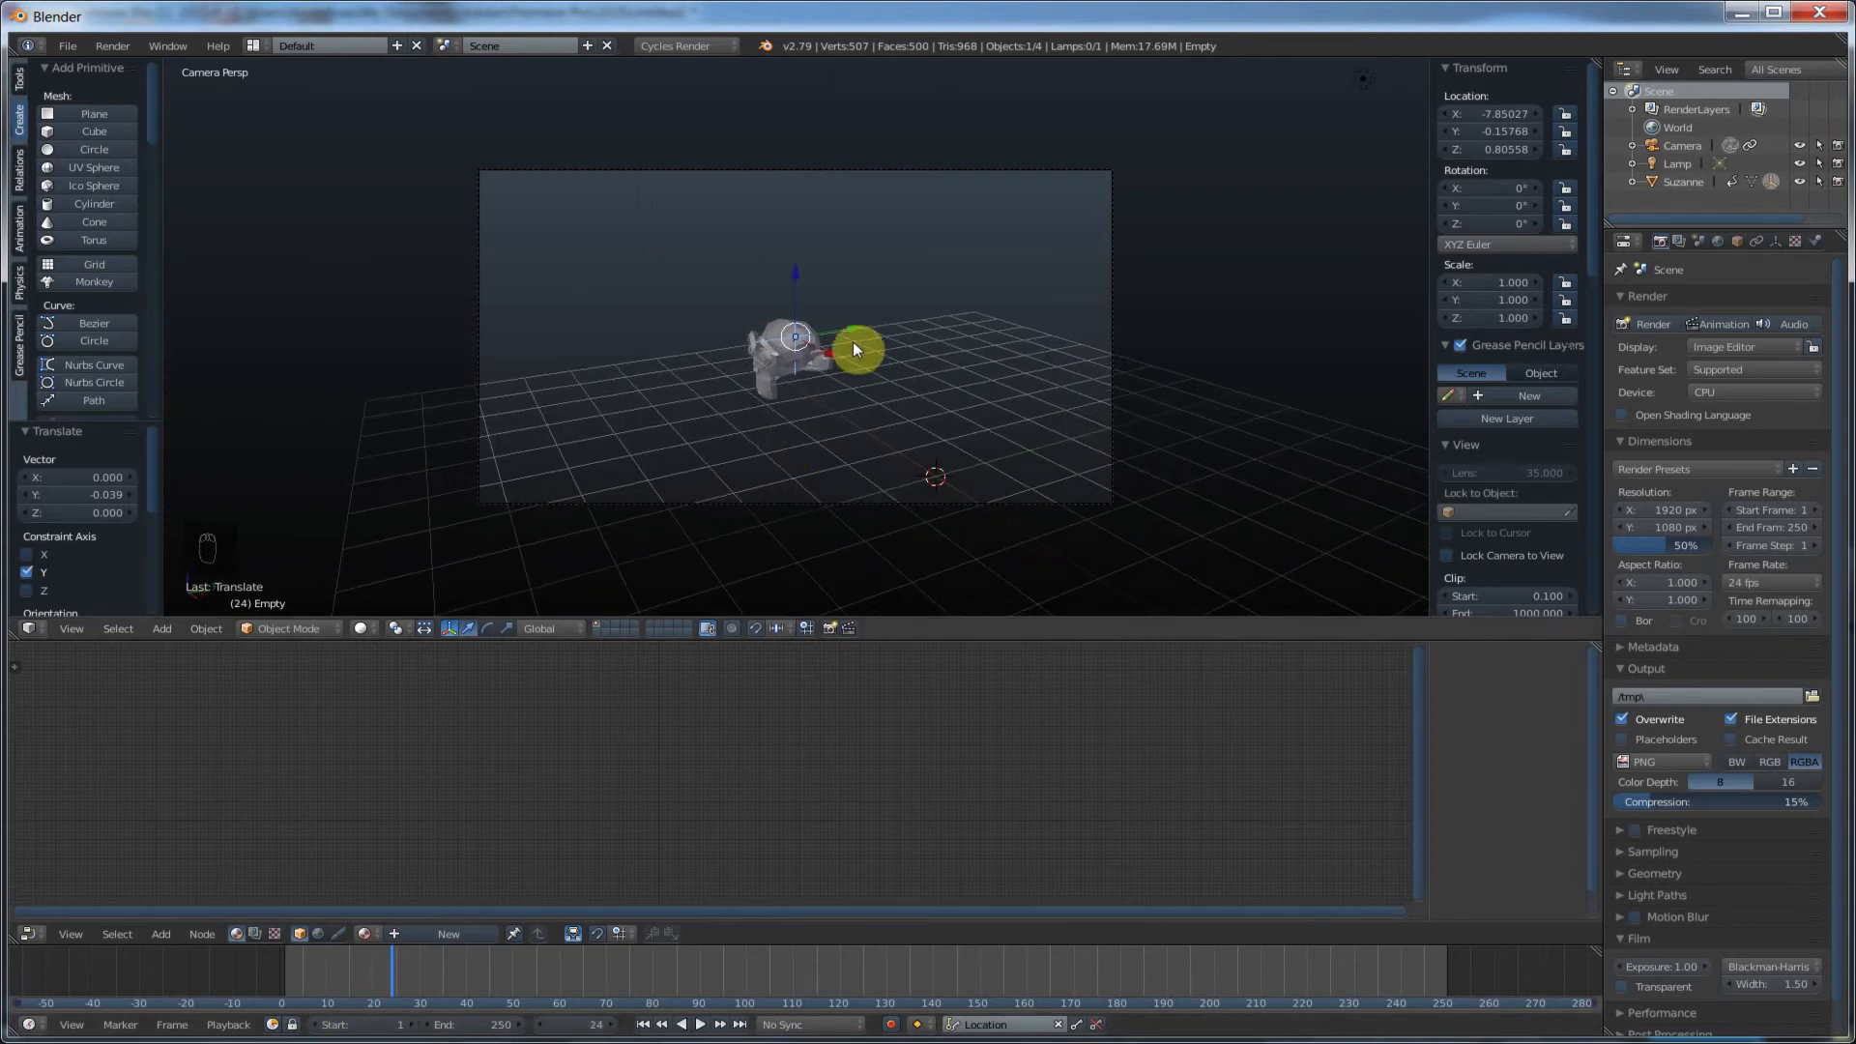
Step: Move the empty to about X -7.79, Y -0.29, Z 0.46 and keyframe its location at frame 1
key("g")
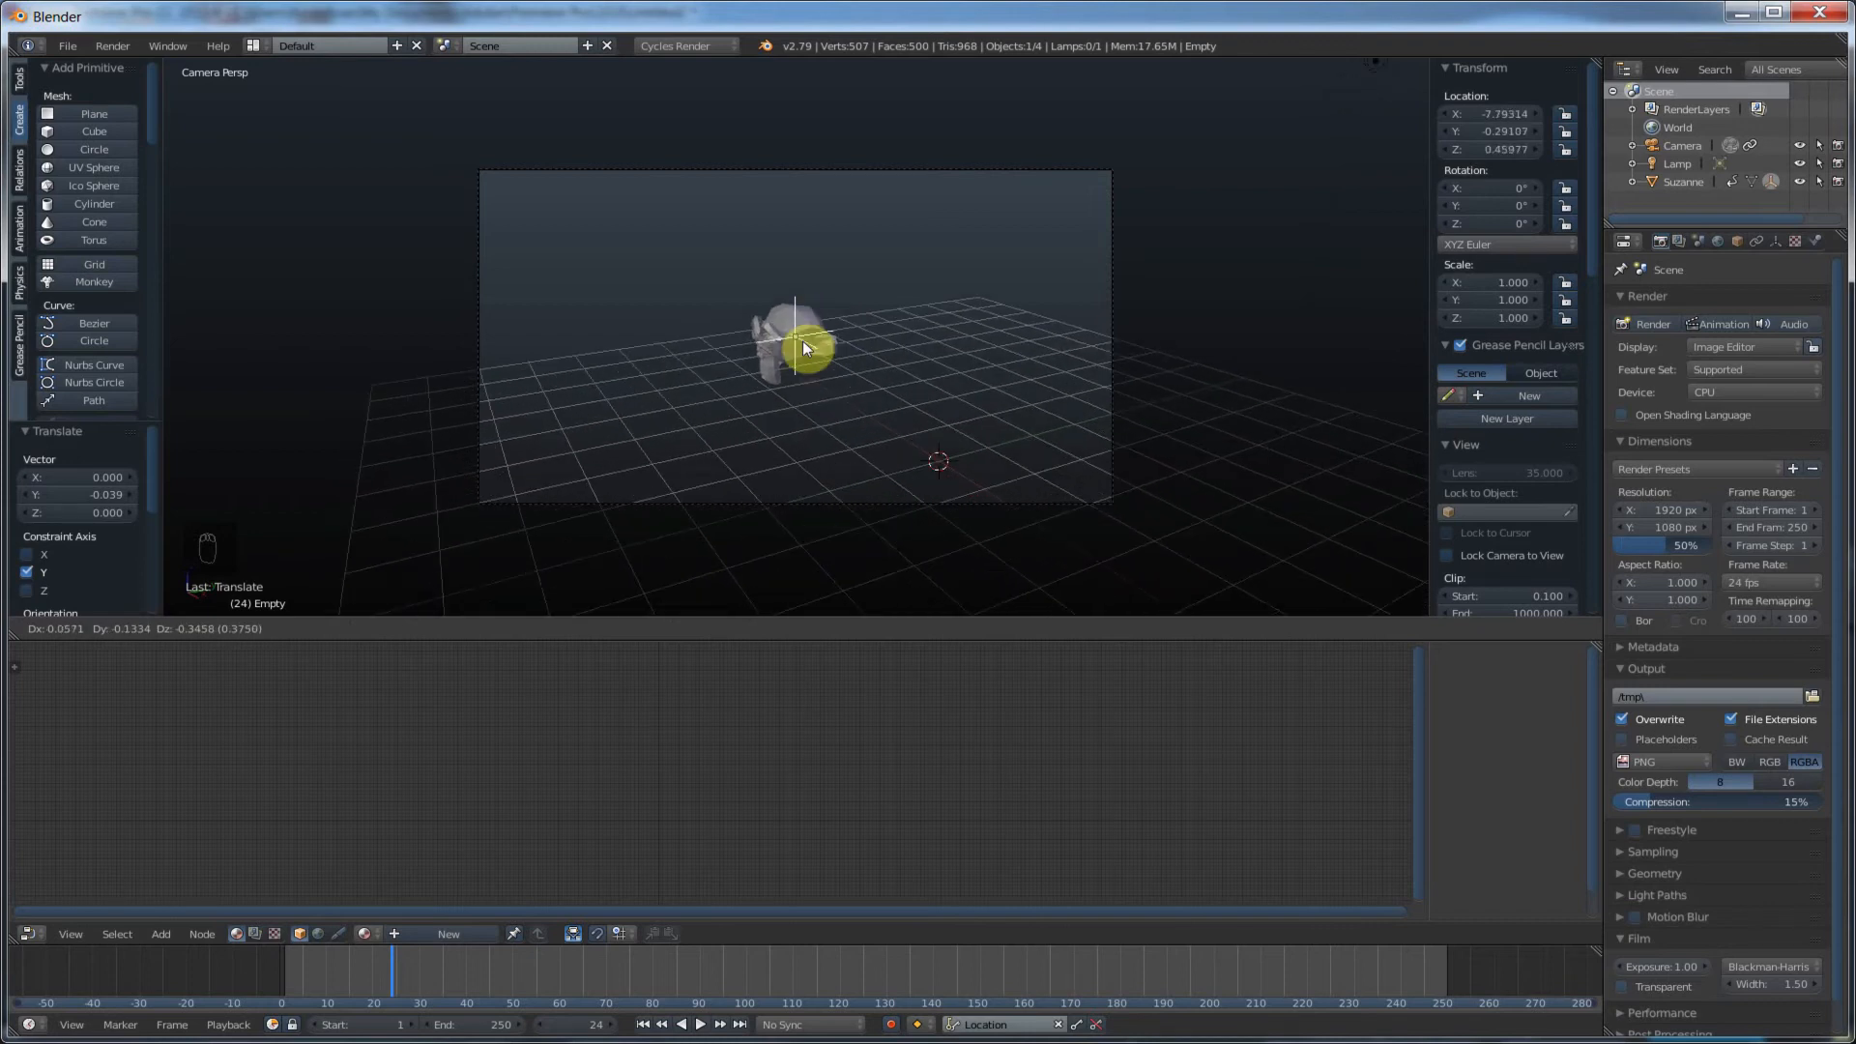
left_click(803, 340)
key("shift+Left")
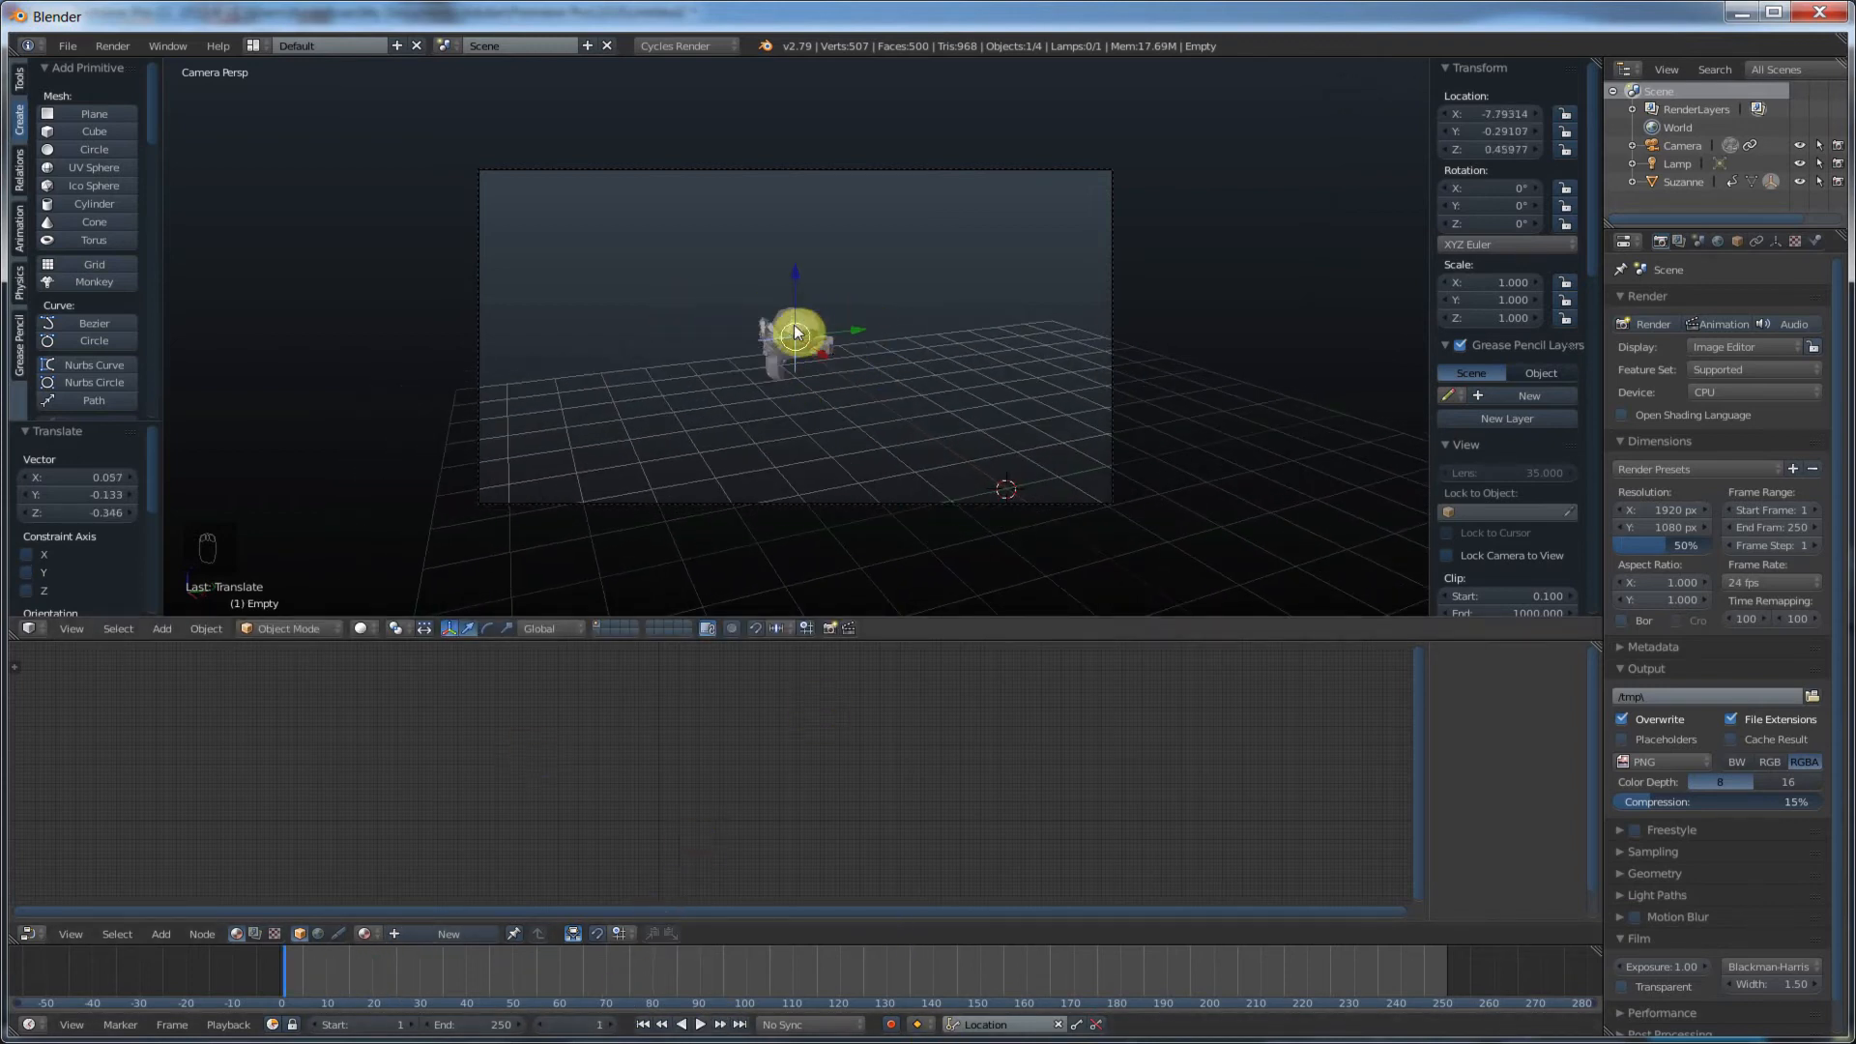
left_click(1075, 1023)
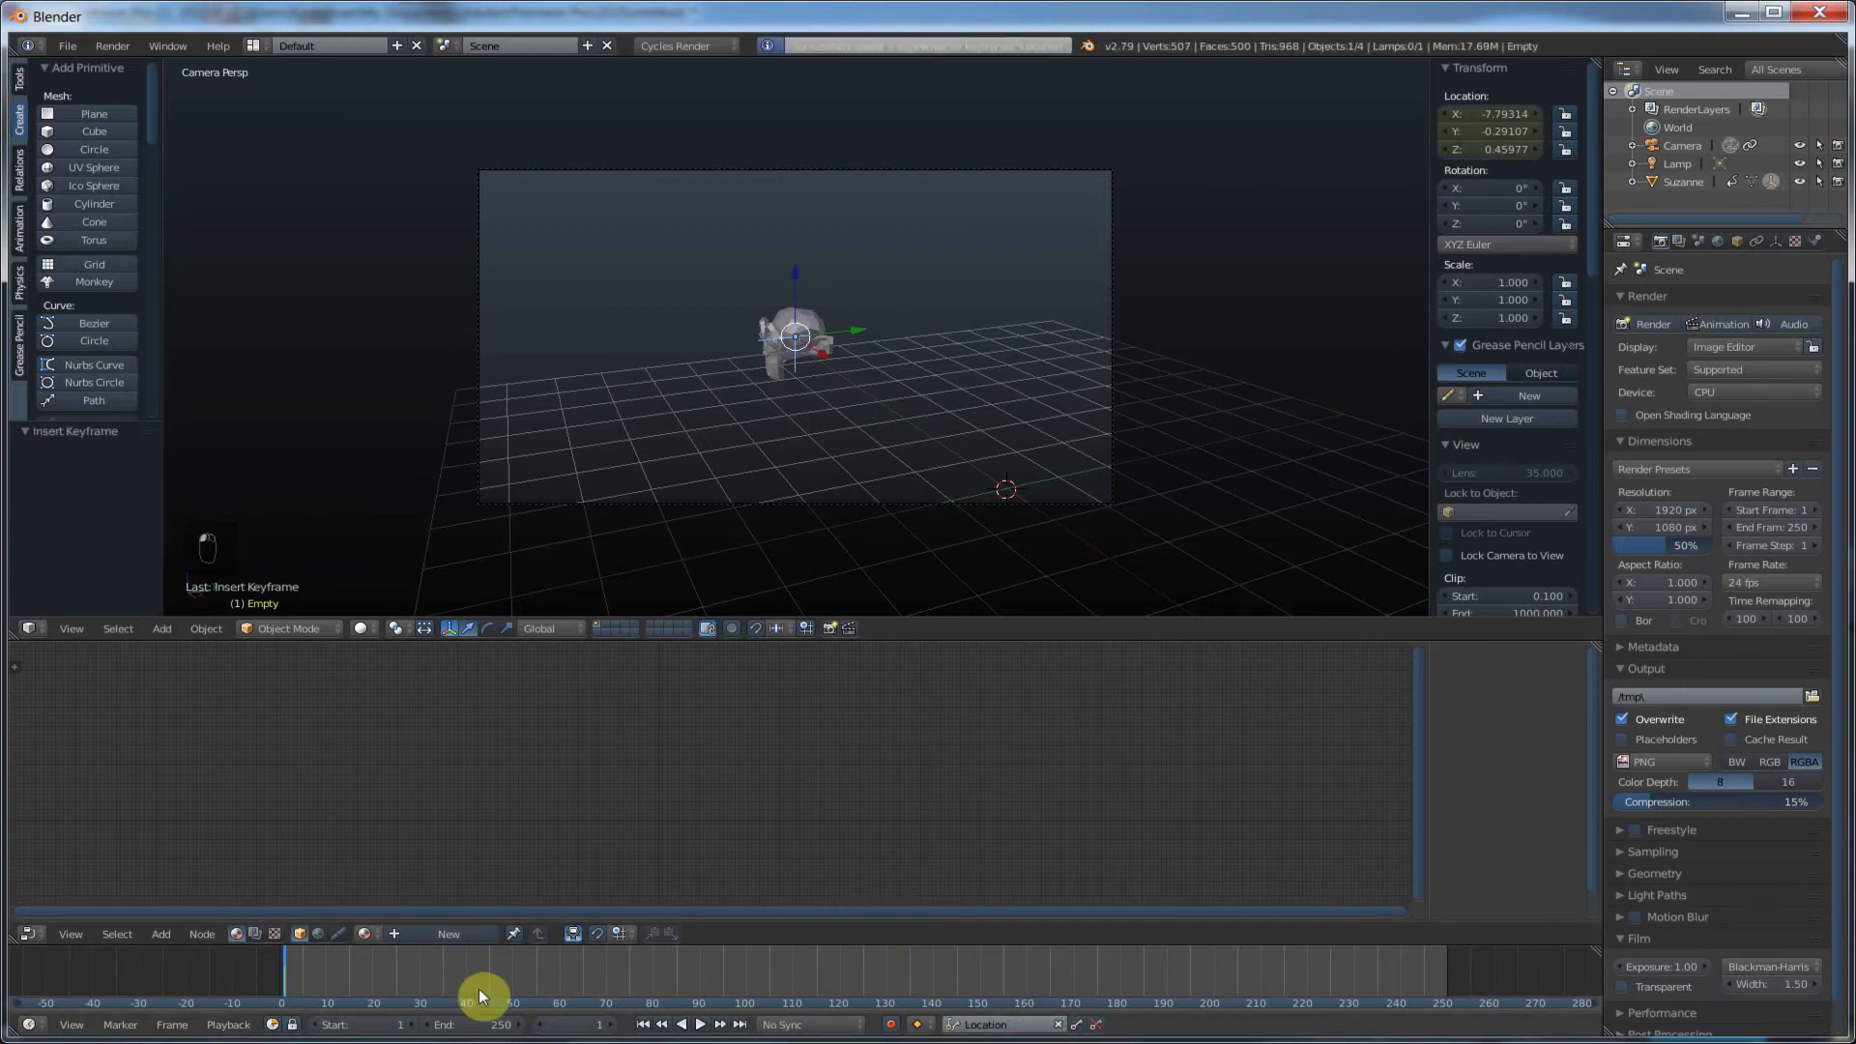
Step: Move the empty to about X -6.64, Y 1.21, Z -0.10 at frame 17, keyframe its location and enable auto keying
left_click(359, 973)
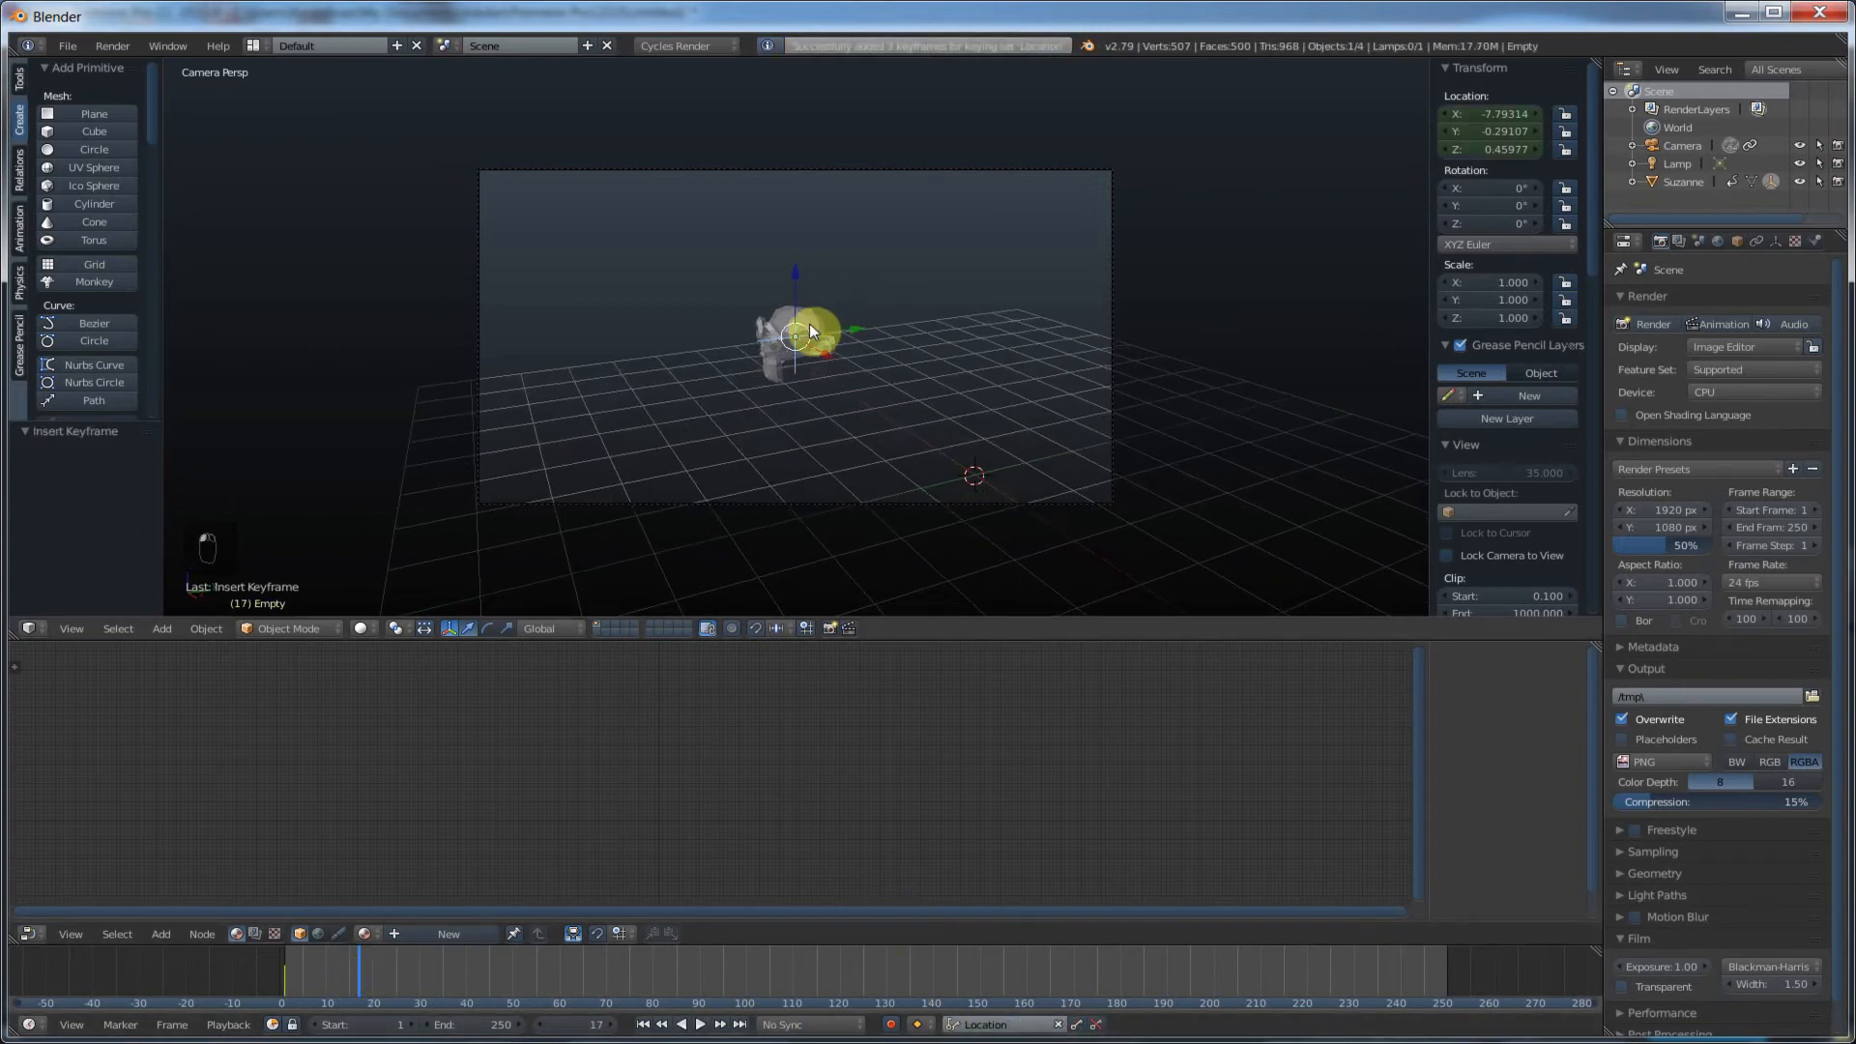
key("g")
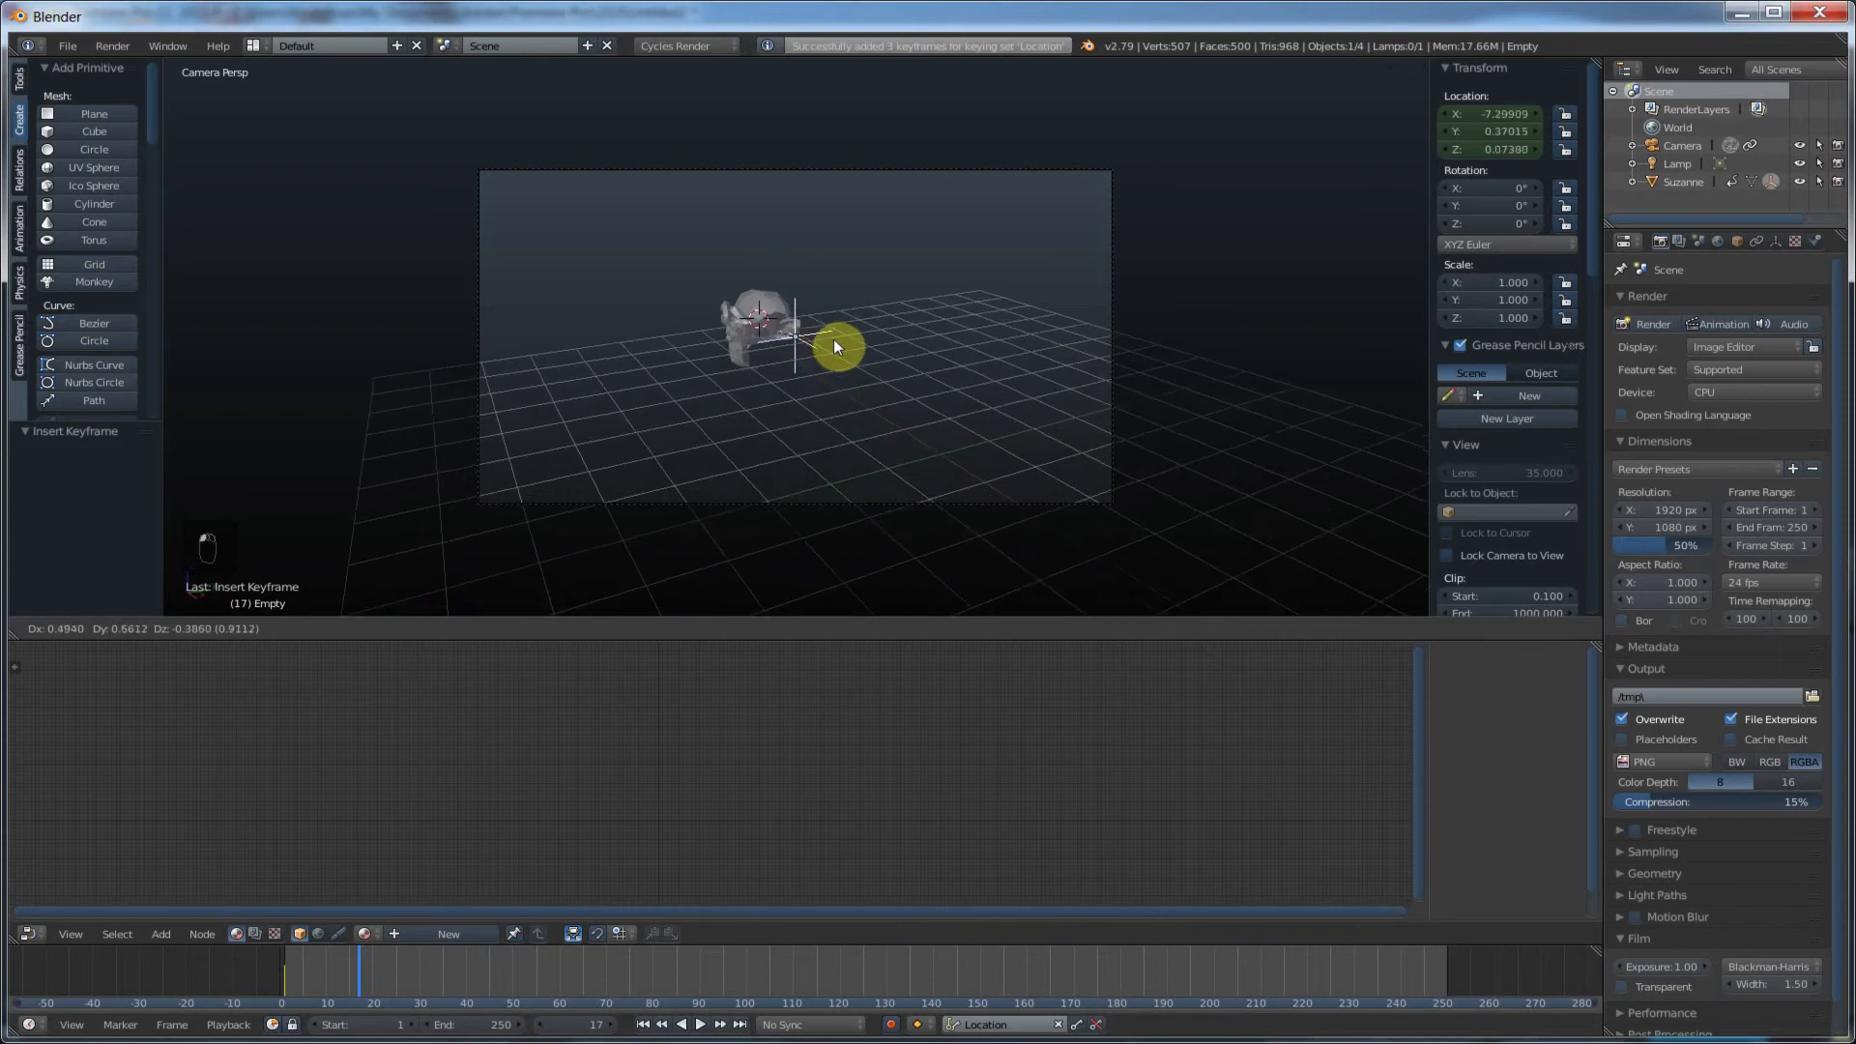
left_click(863, 344)
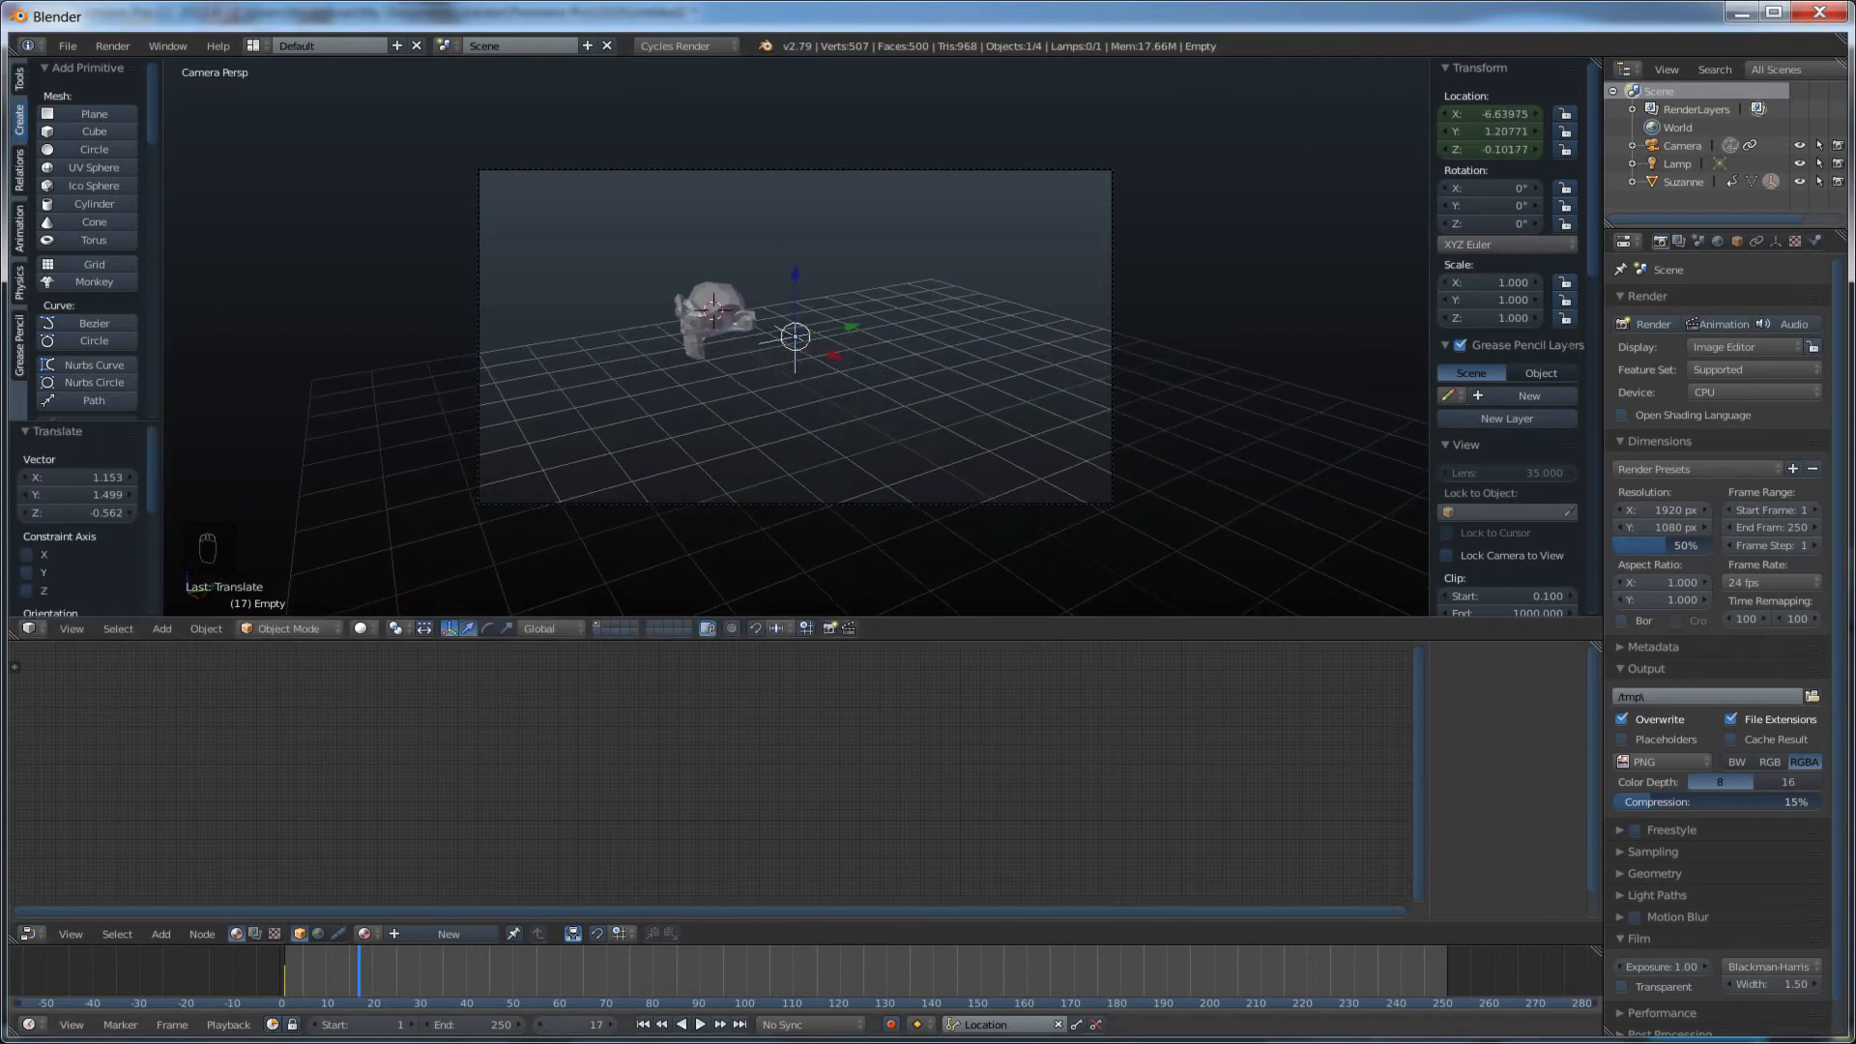
left_click(935, 1025)
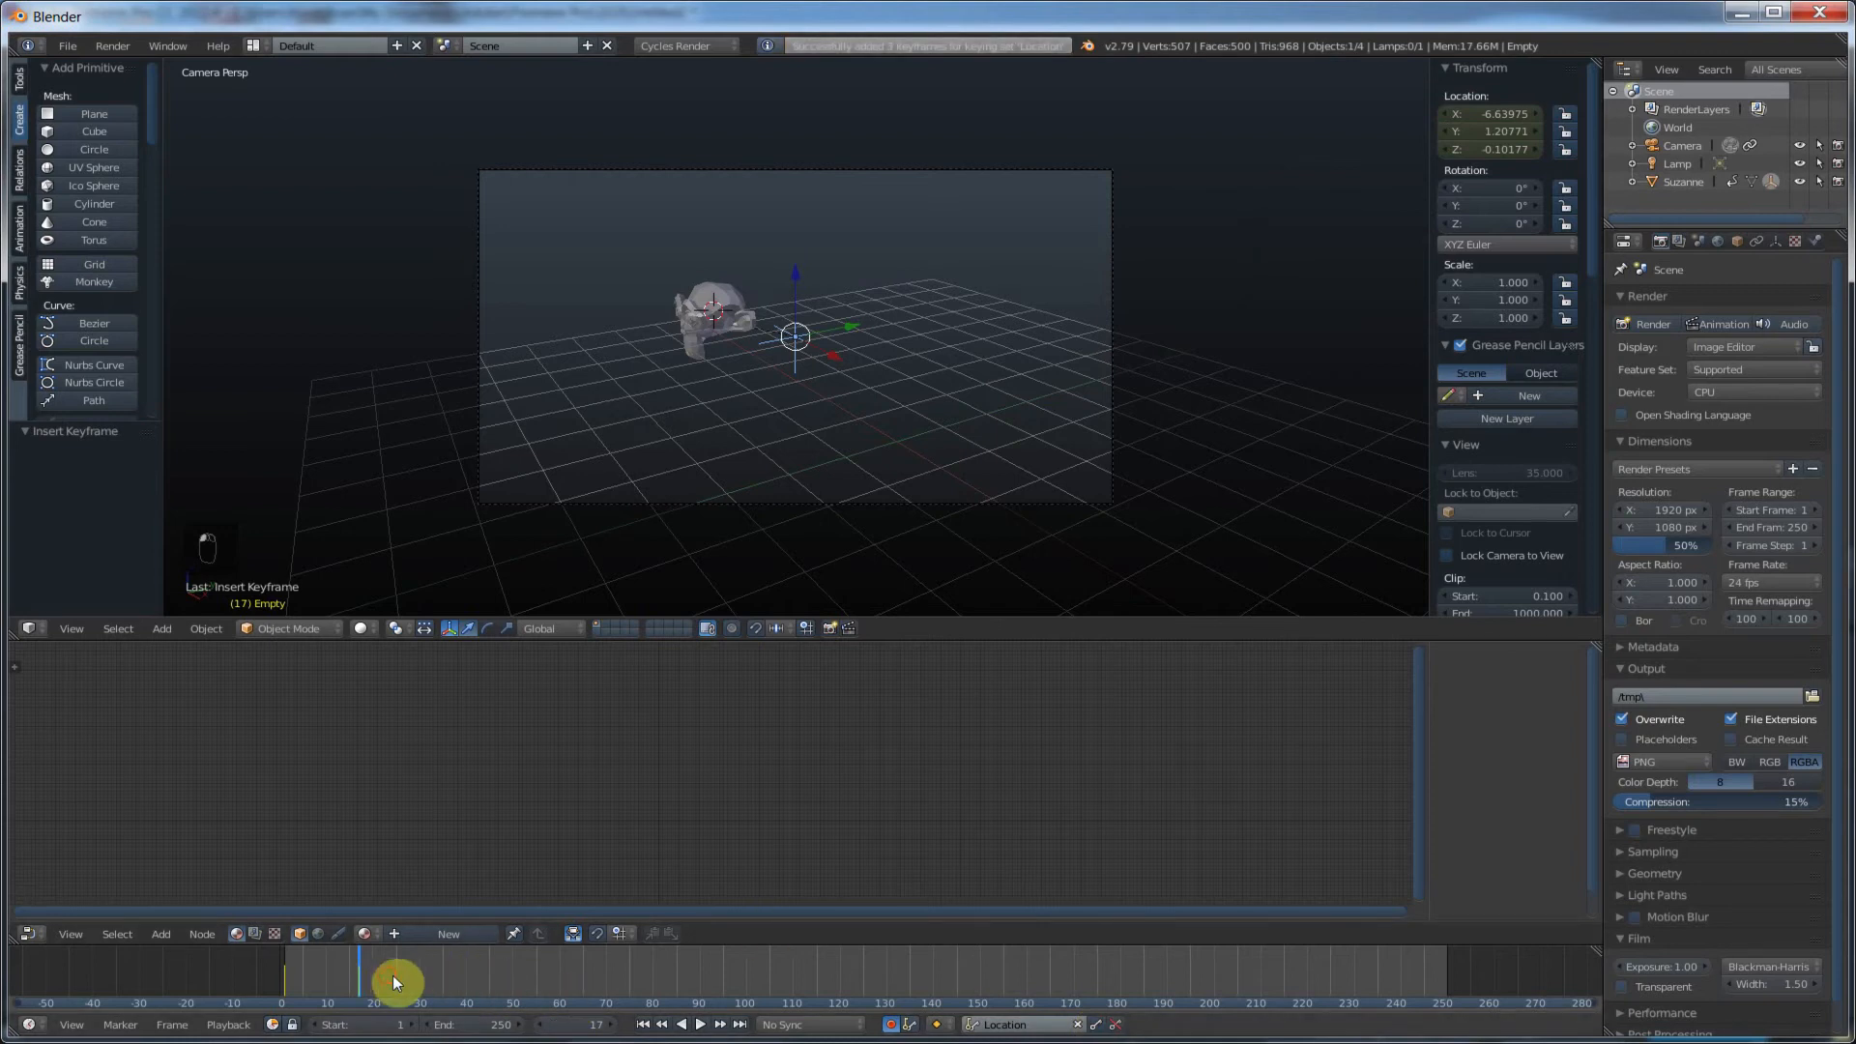
Step: Auto-key moves of the empty at frames 34, 51 and 82, ending at about X -7.69, Y -0.04, Z 0.50
left_click_drag(392, 976, 662, 982)
key("g")
left_click(765, 305)
key("g")
left_click(779, 311)
key("g")
key("x")
left_click(822, 339)
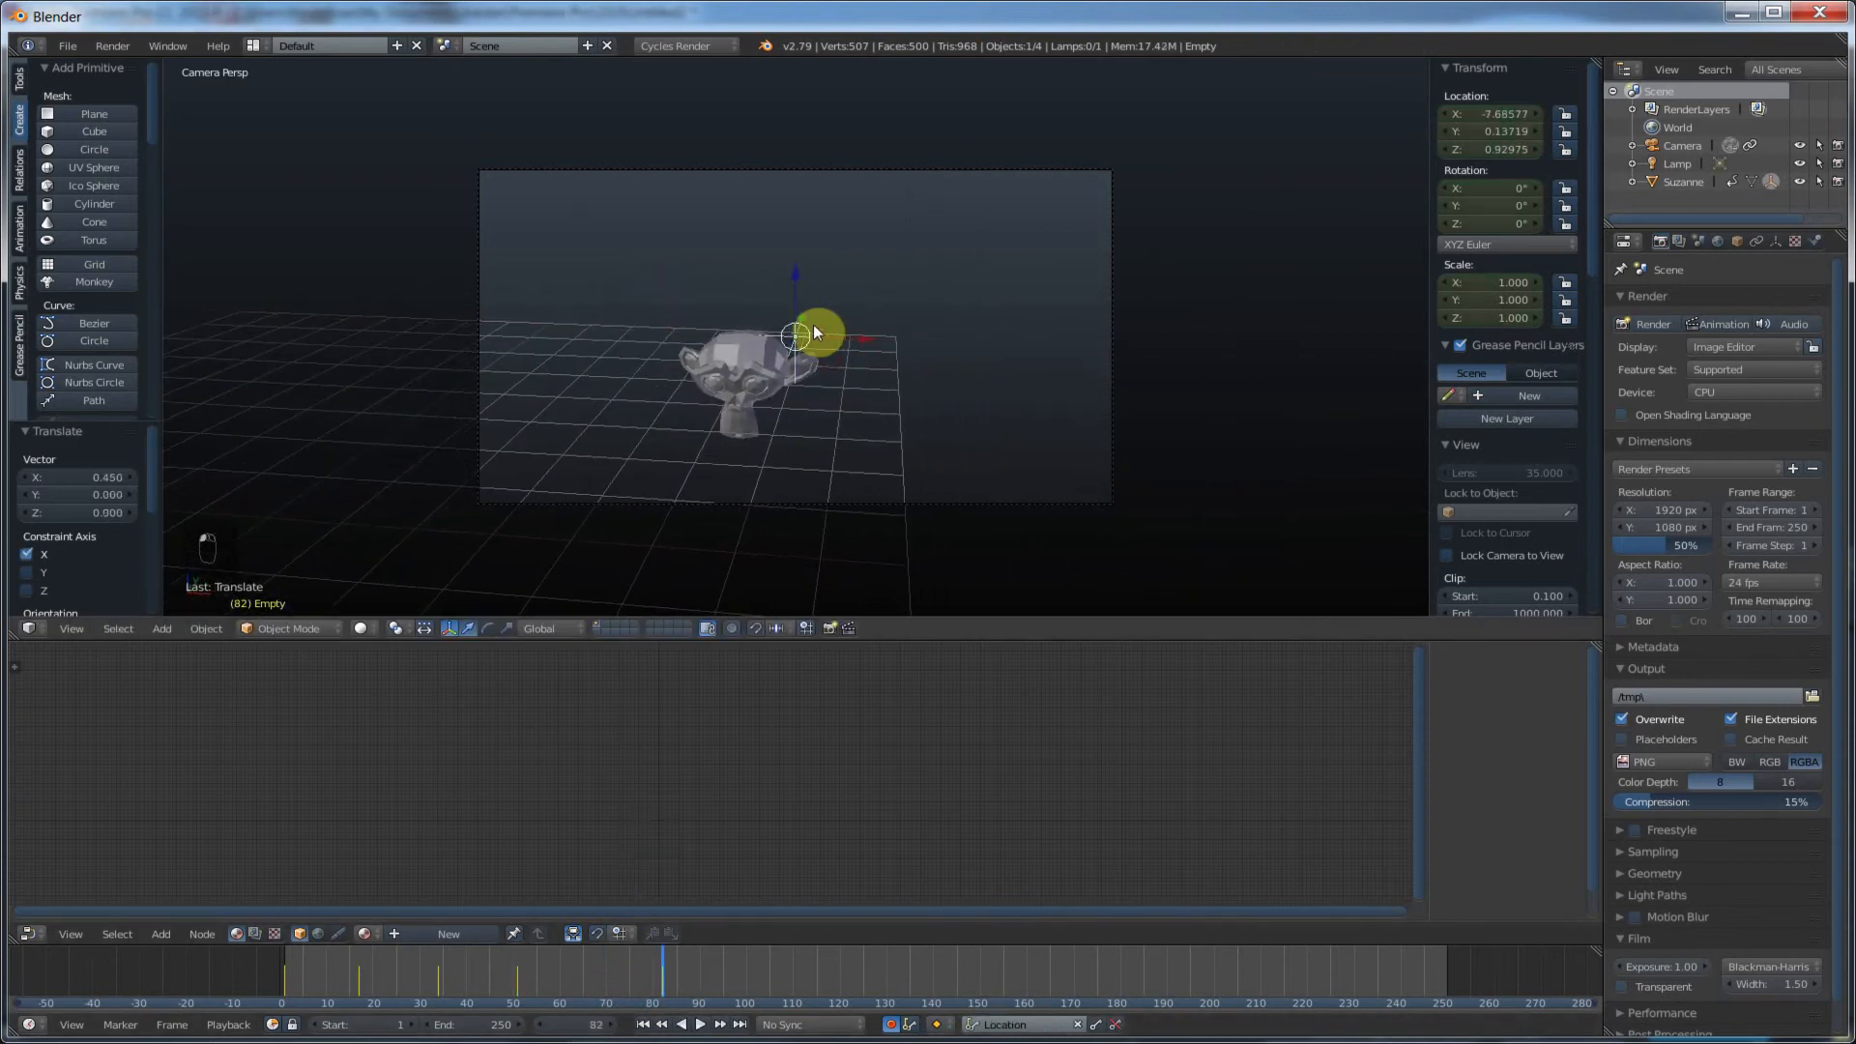
key("g")
left_click(804, 345)
Step: Play and scrub the animation through the camera to check the empty's keyed motion, and return to frame 1
key("alt+a")
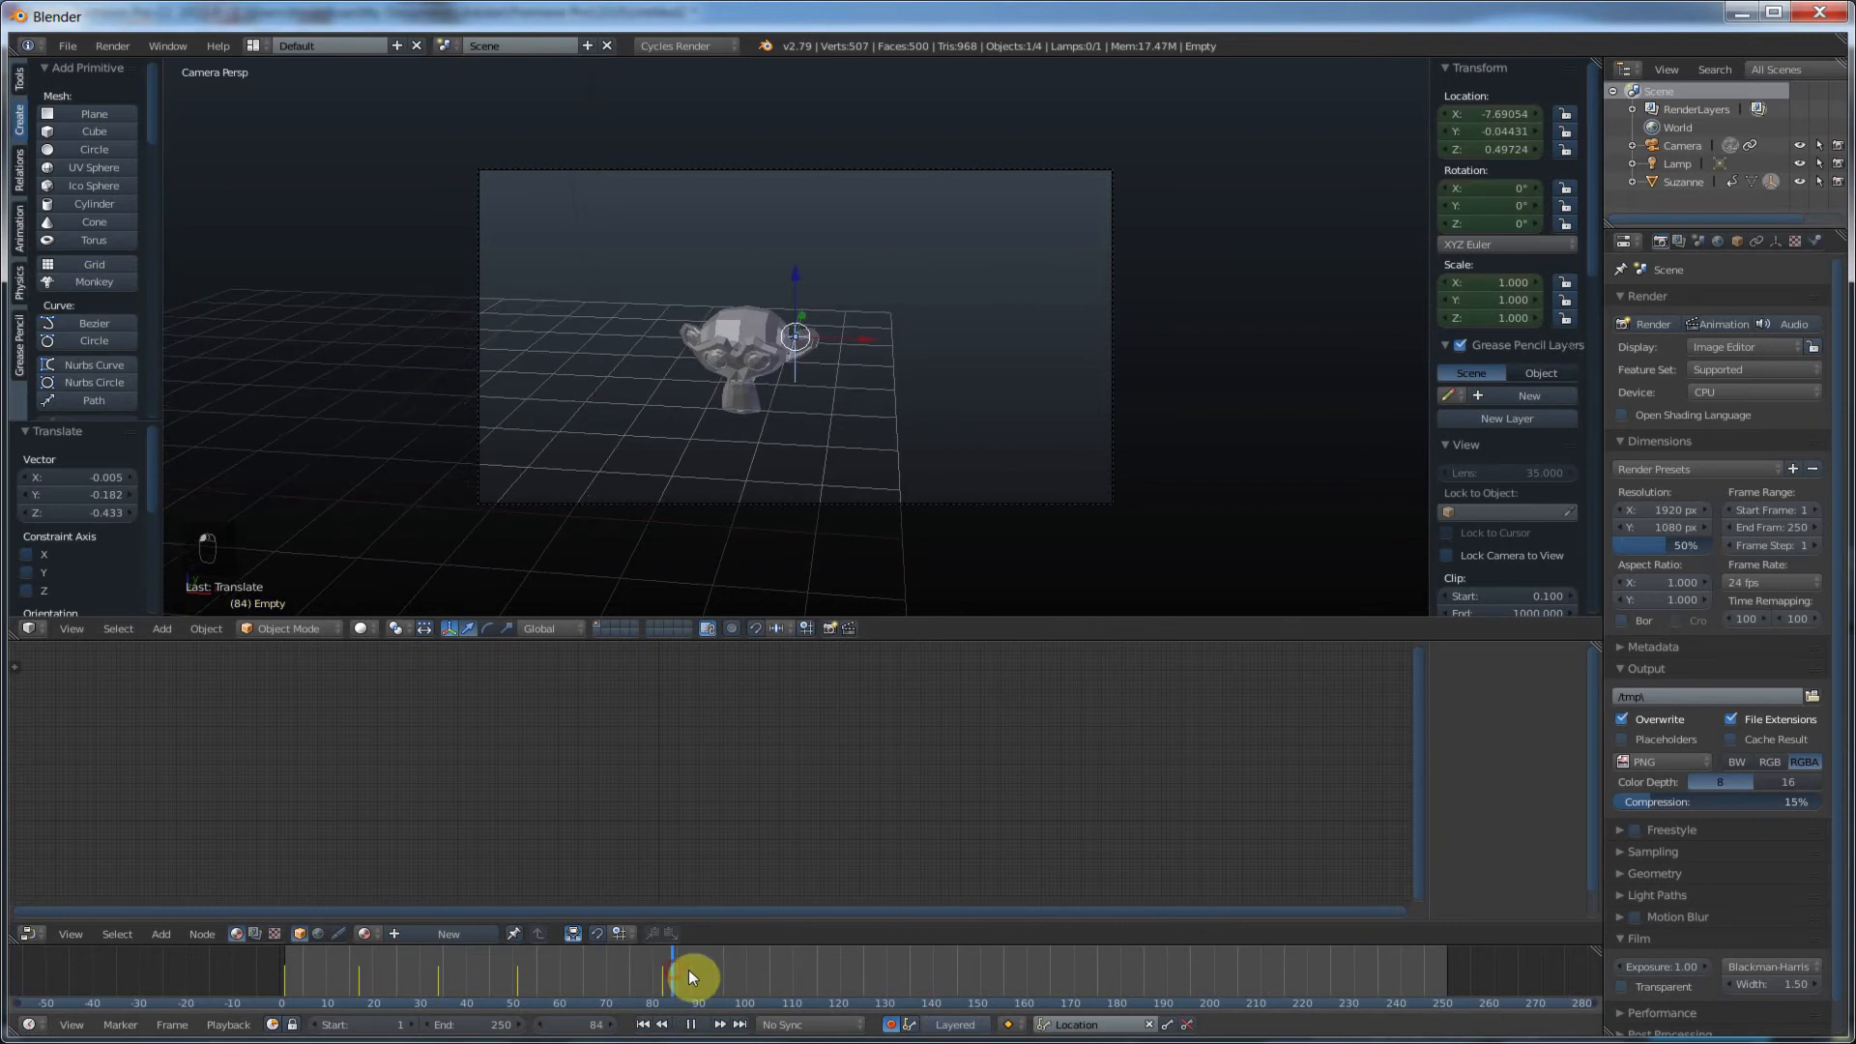
left_click_drag(689, 976, 285, 961)
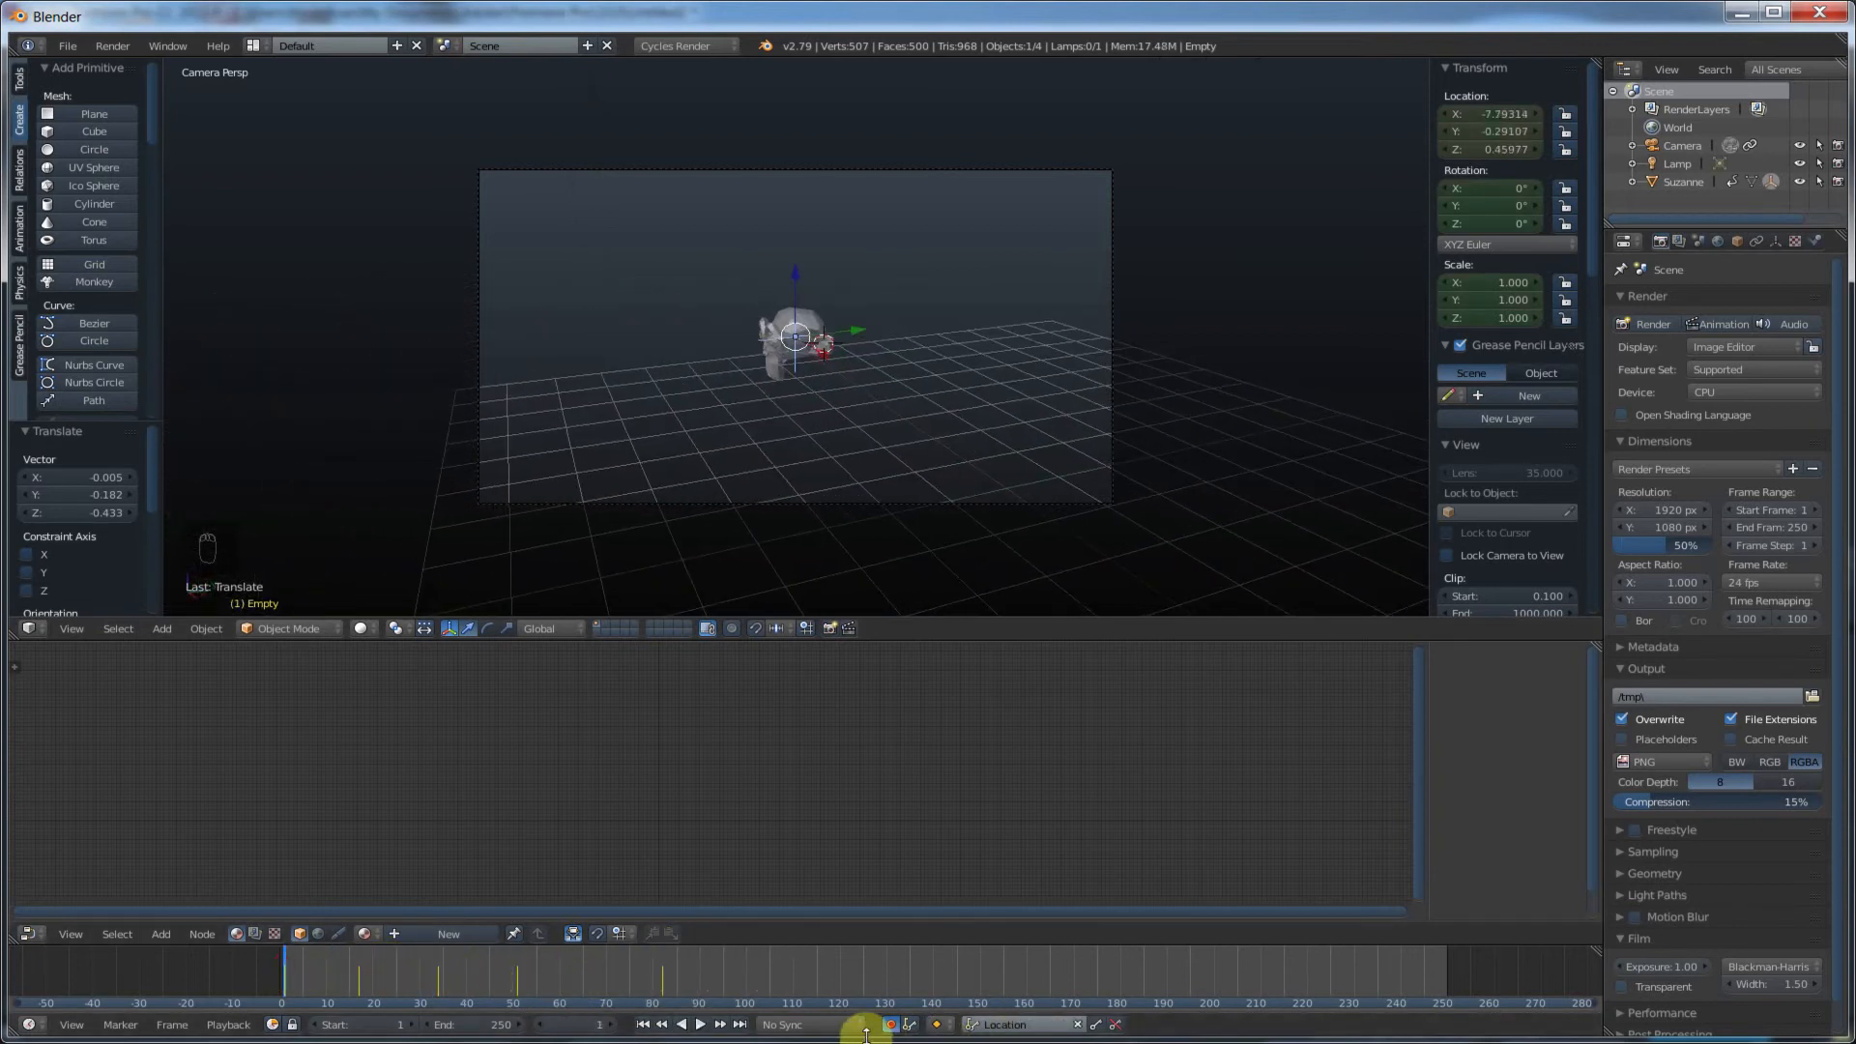
left_click(700, 1026)
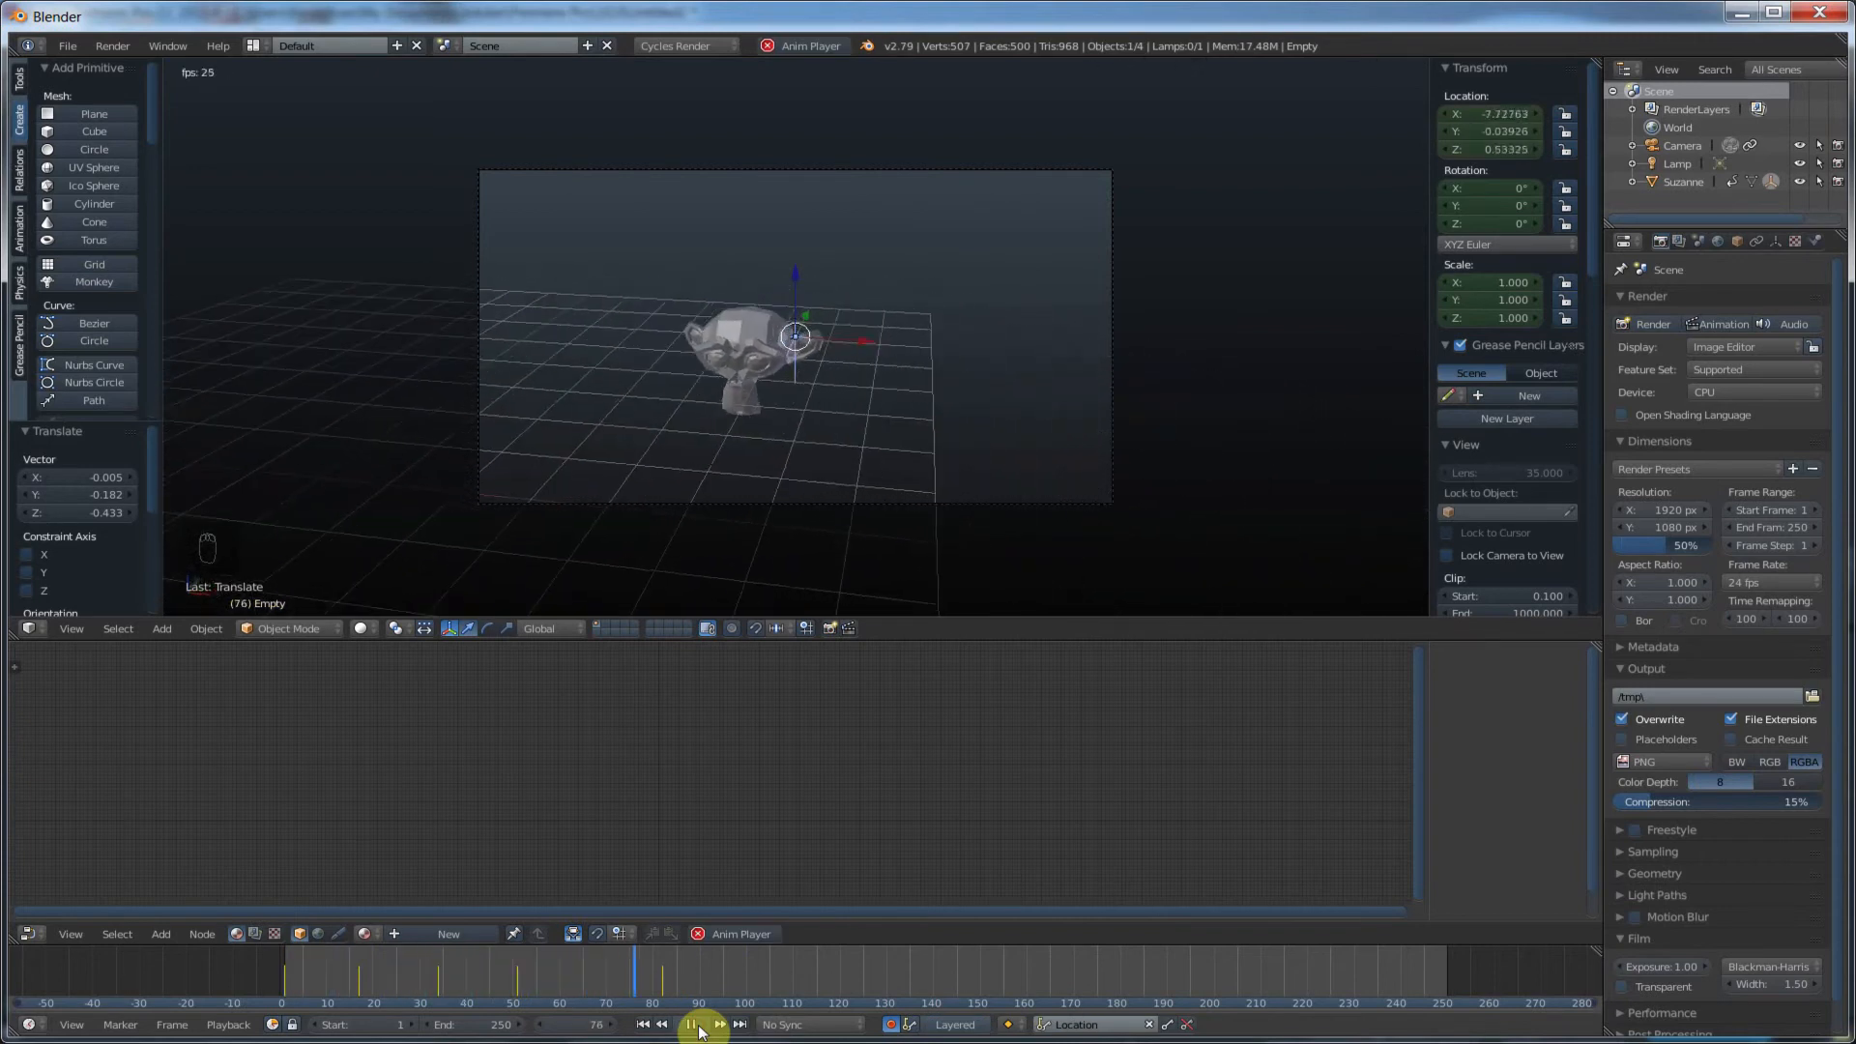
left_click(694, 1025)
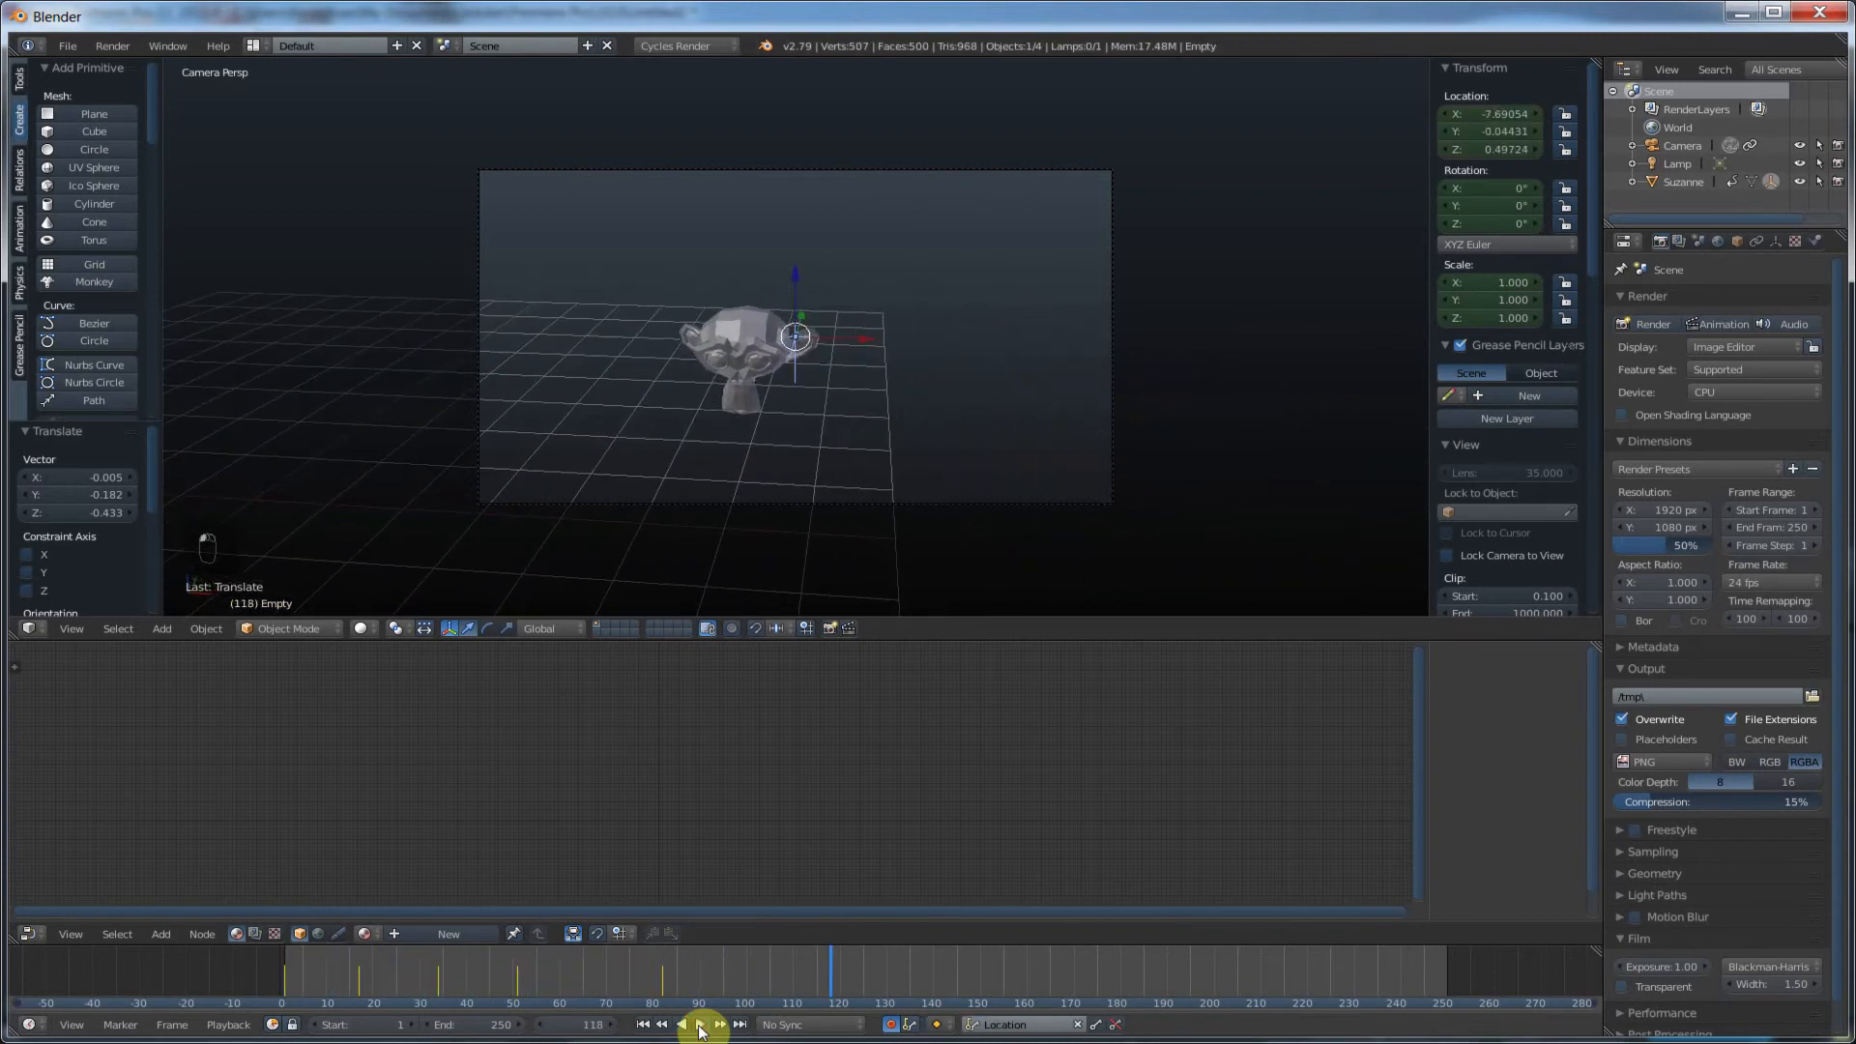
left_click(643, 1024)
key("alt+a")
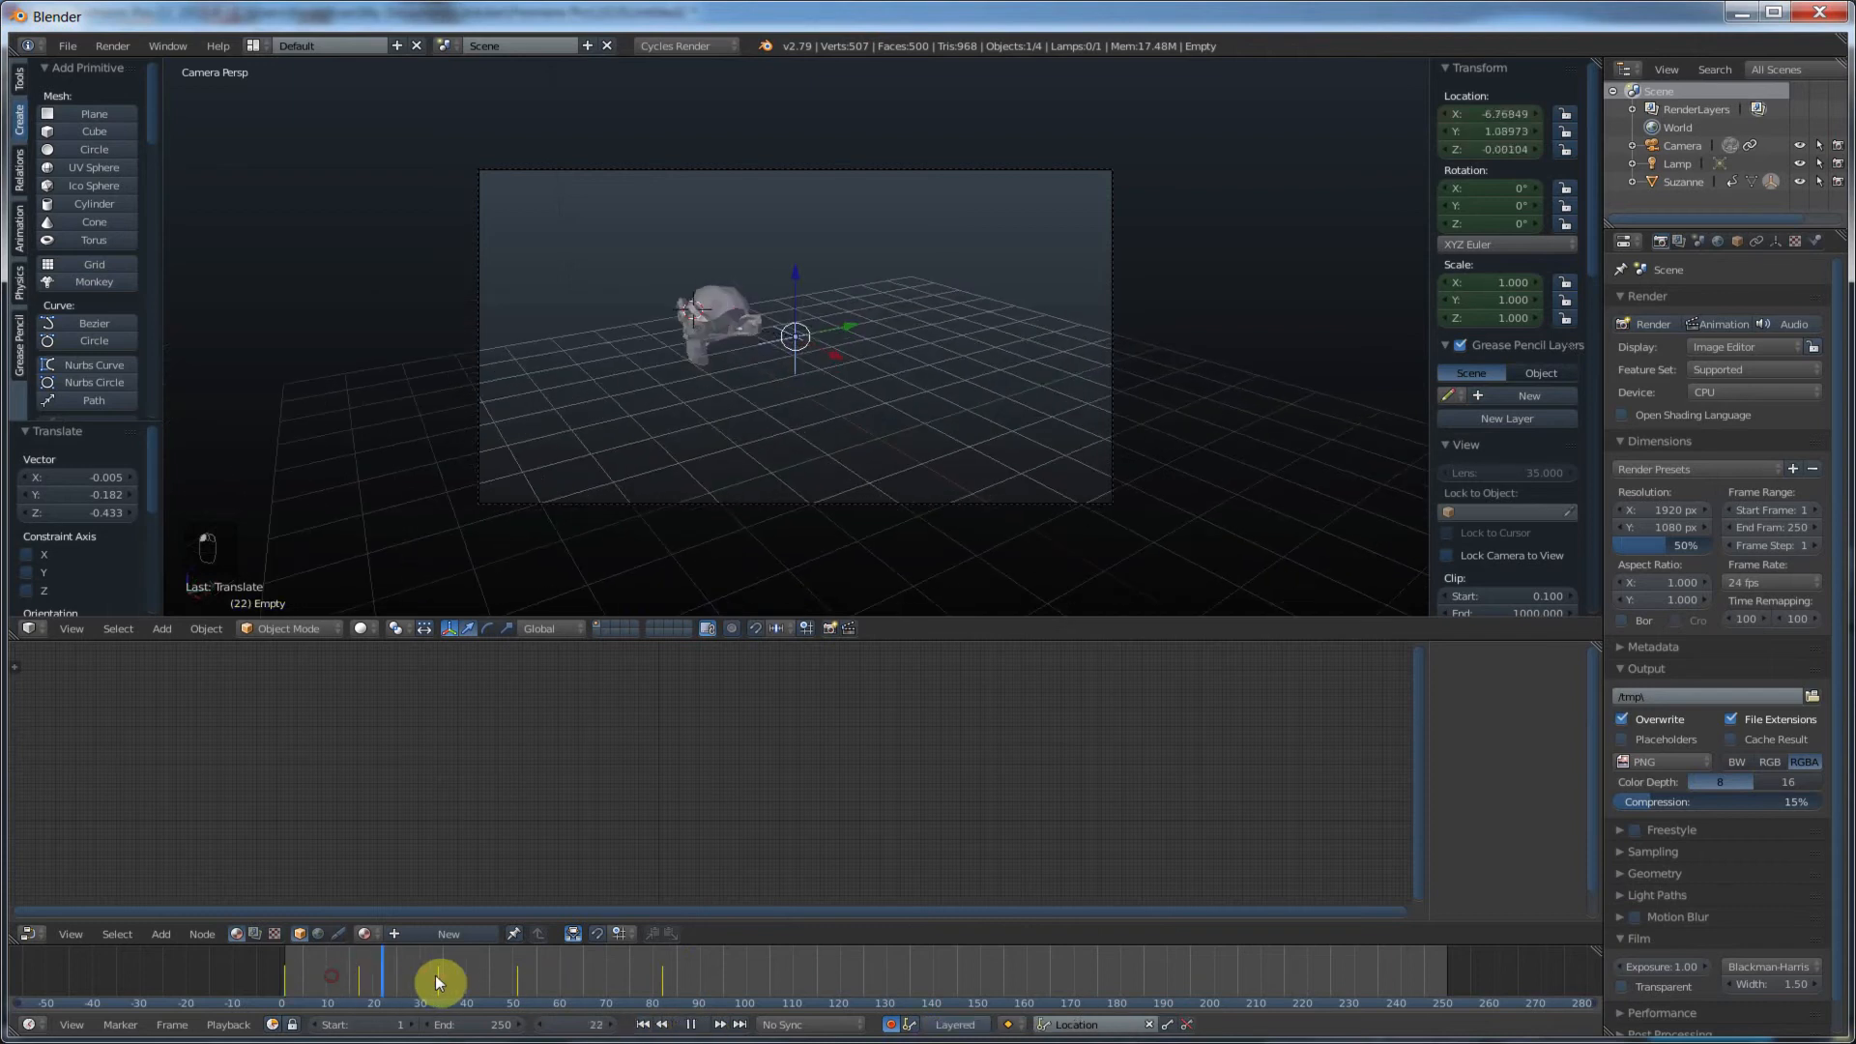
left_click_drag(669, 986, 288, 1004)
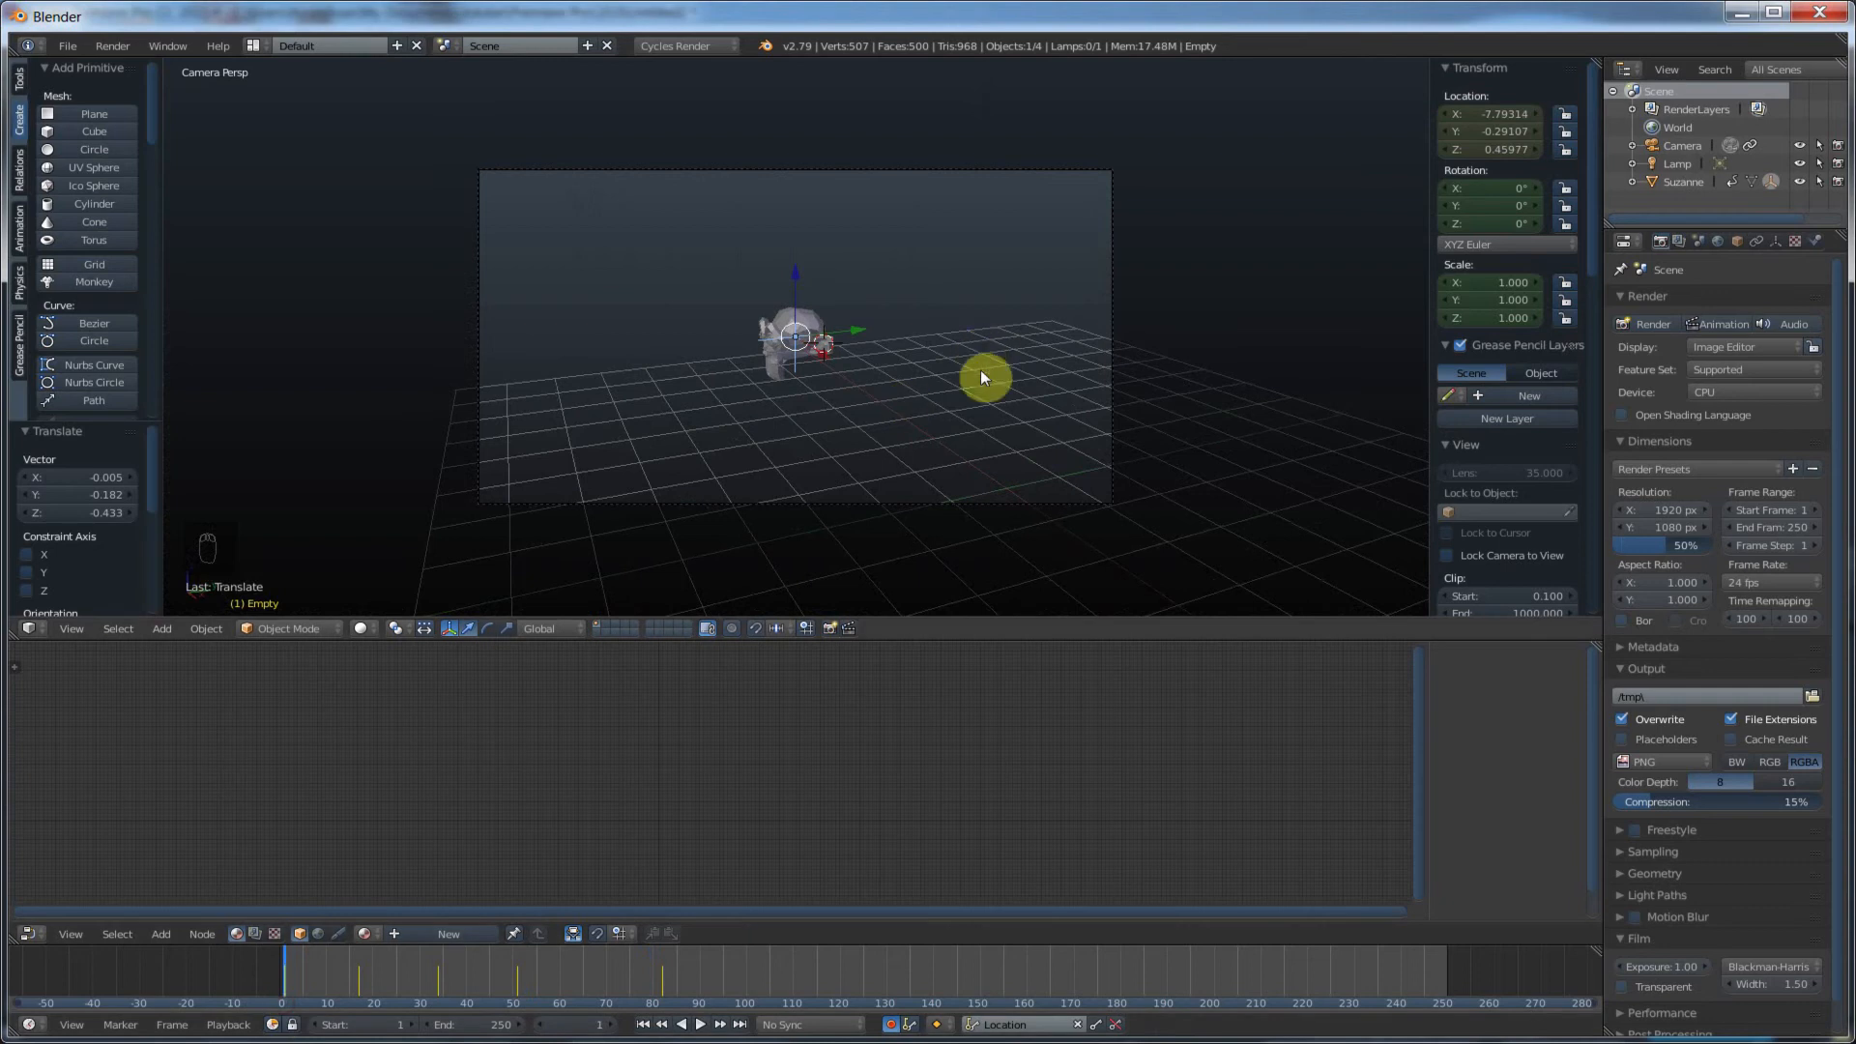
Step: Keyframe the camera's location at frame 1 and raise it along Z to about 5.49 at frame 20
middle_click_drag(1007, 337, 706, 396)
right_click(652, 387)
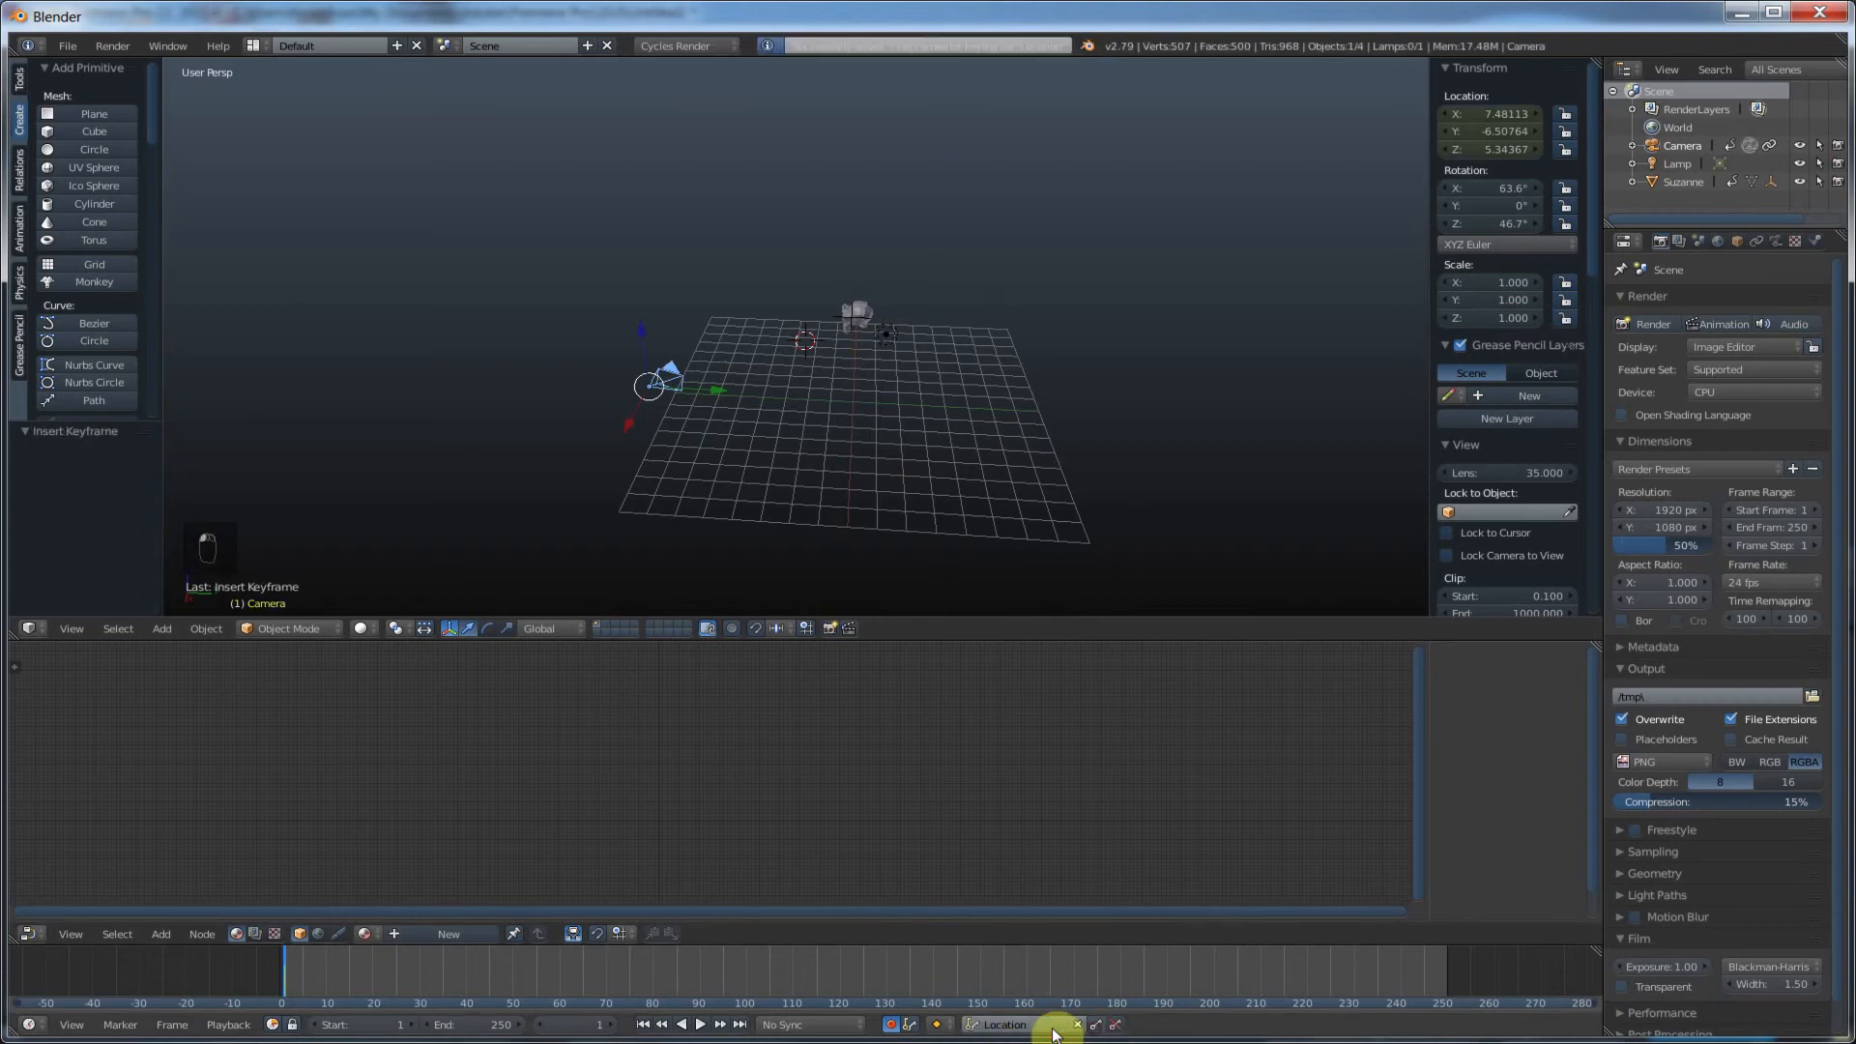
key("i")
left_click_drag(323, 984, 373, 982)
key("g")
key("z")
left_click(642, 346)
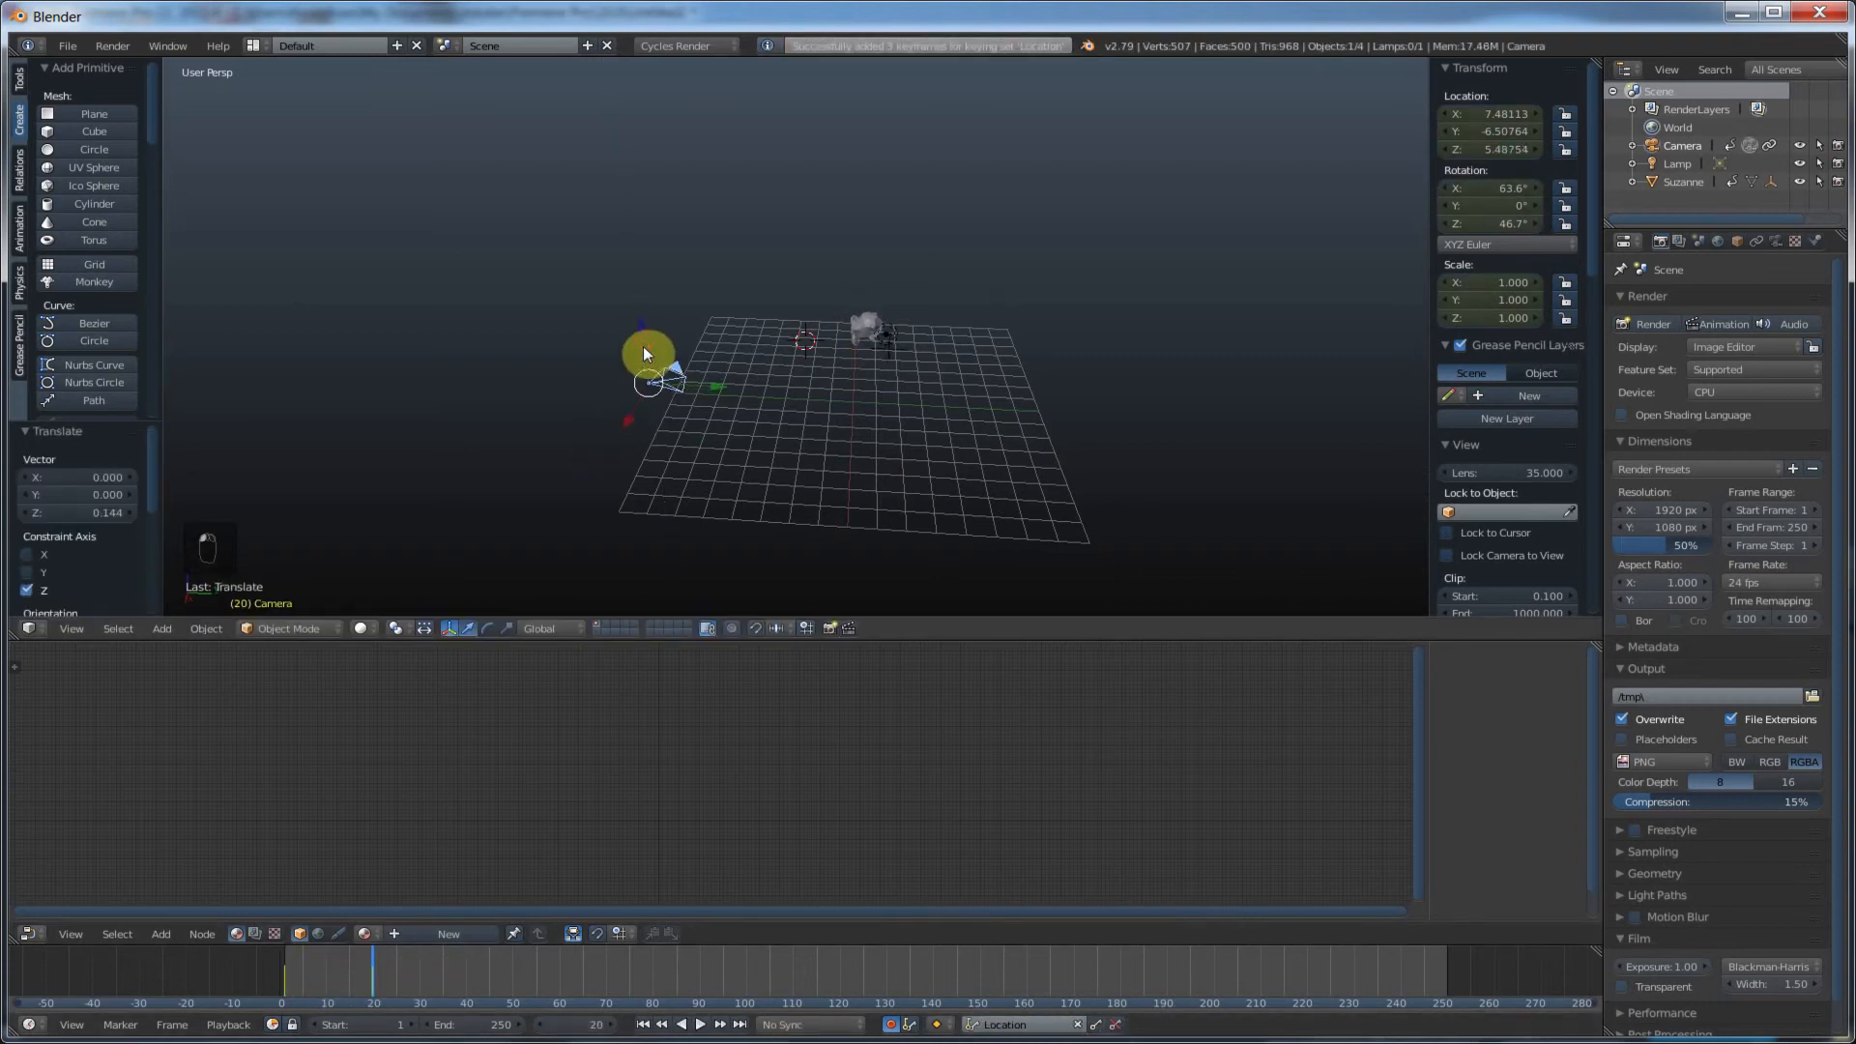
Step: Lower the camera along Z to about 5.04 at frame 34
left_click(438, 982)
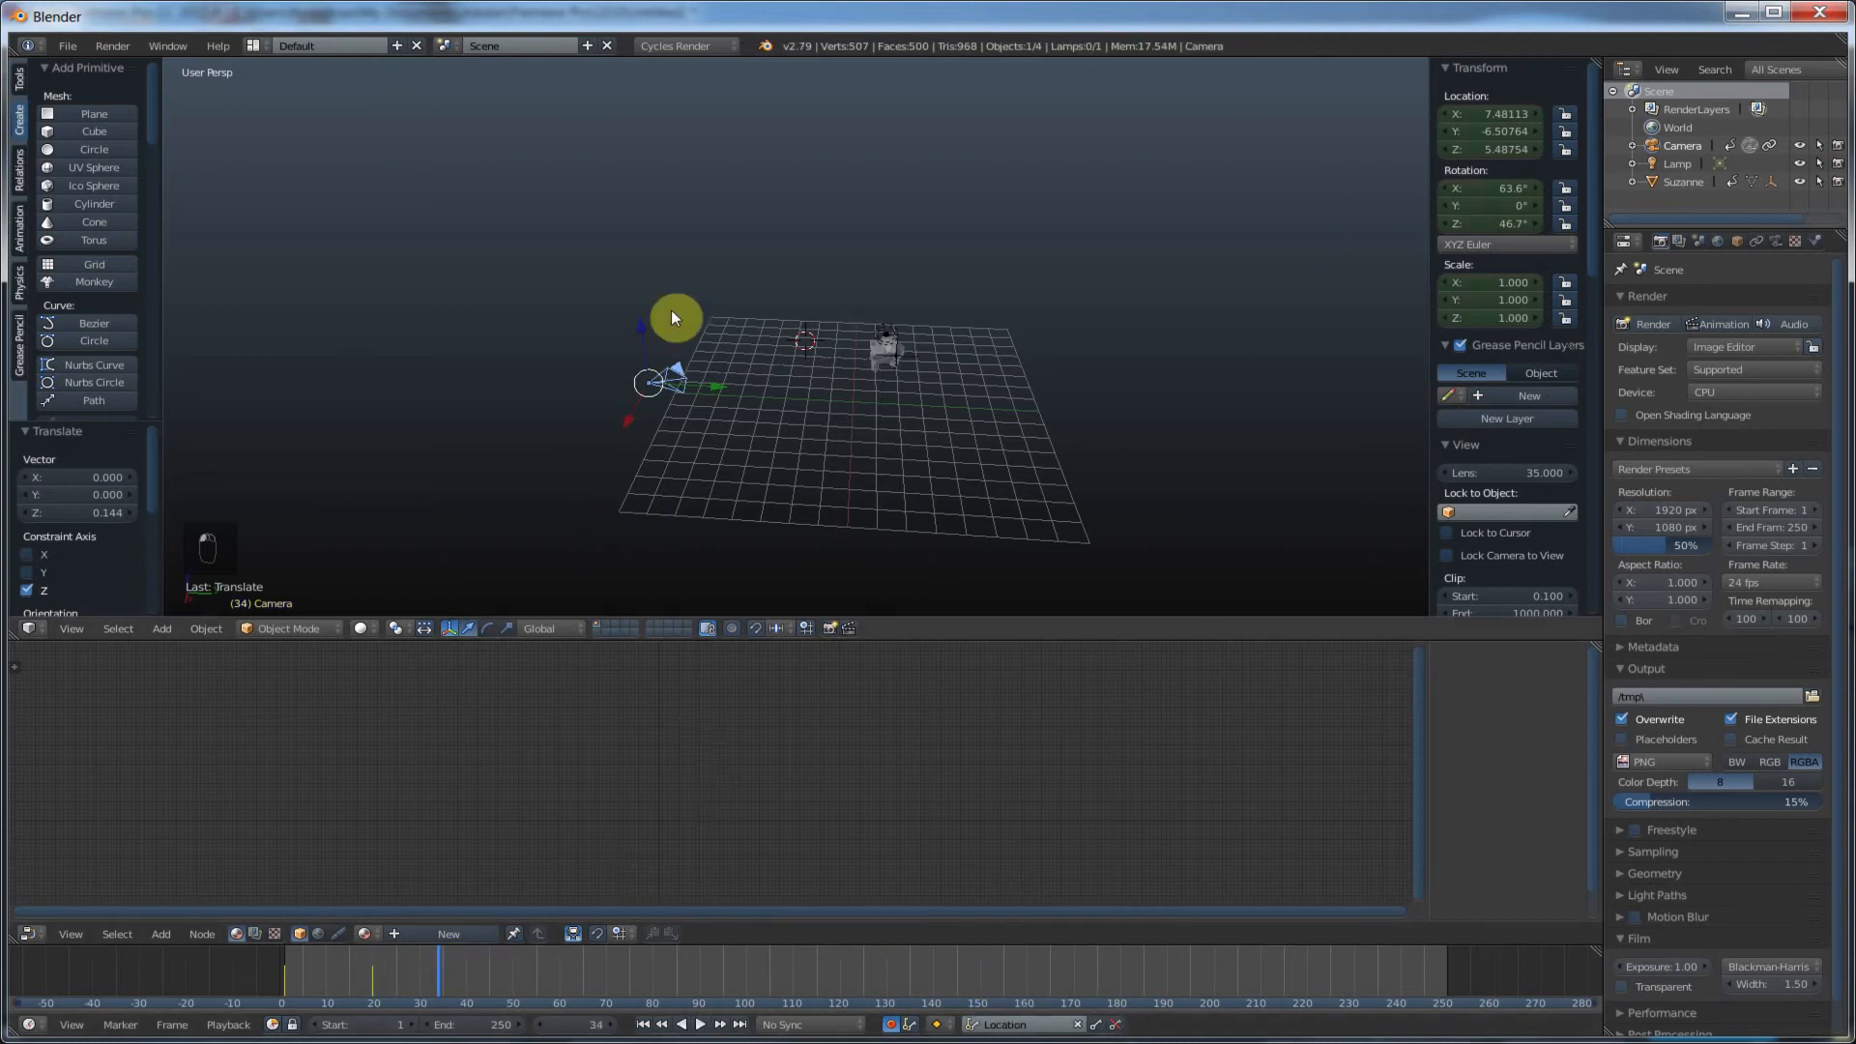
key("g")
key("z")
left_click(644, 334)
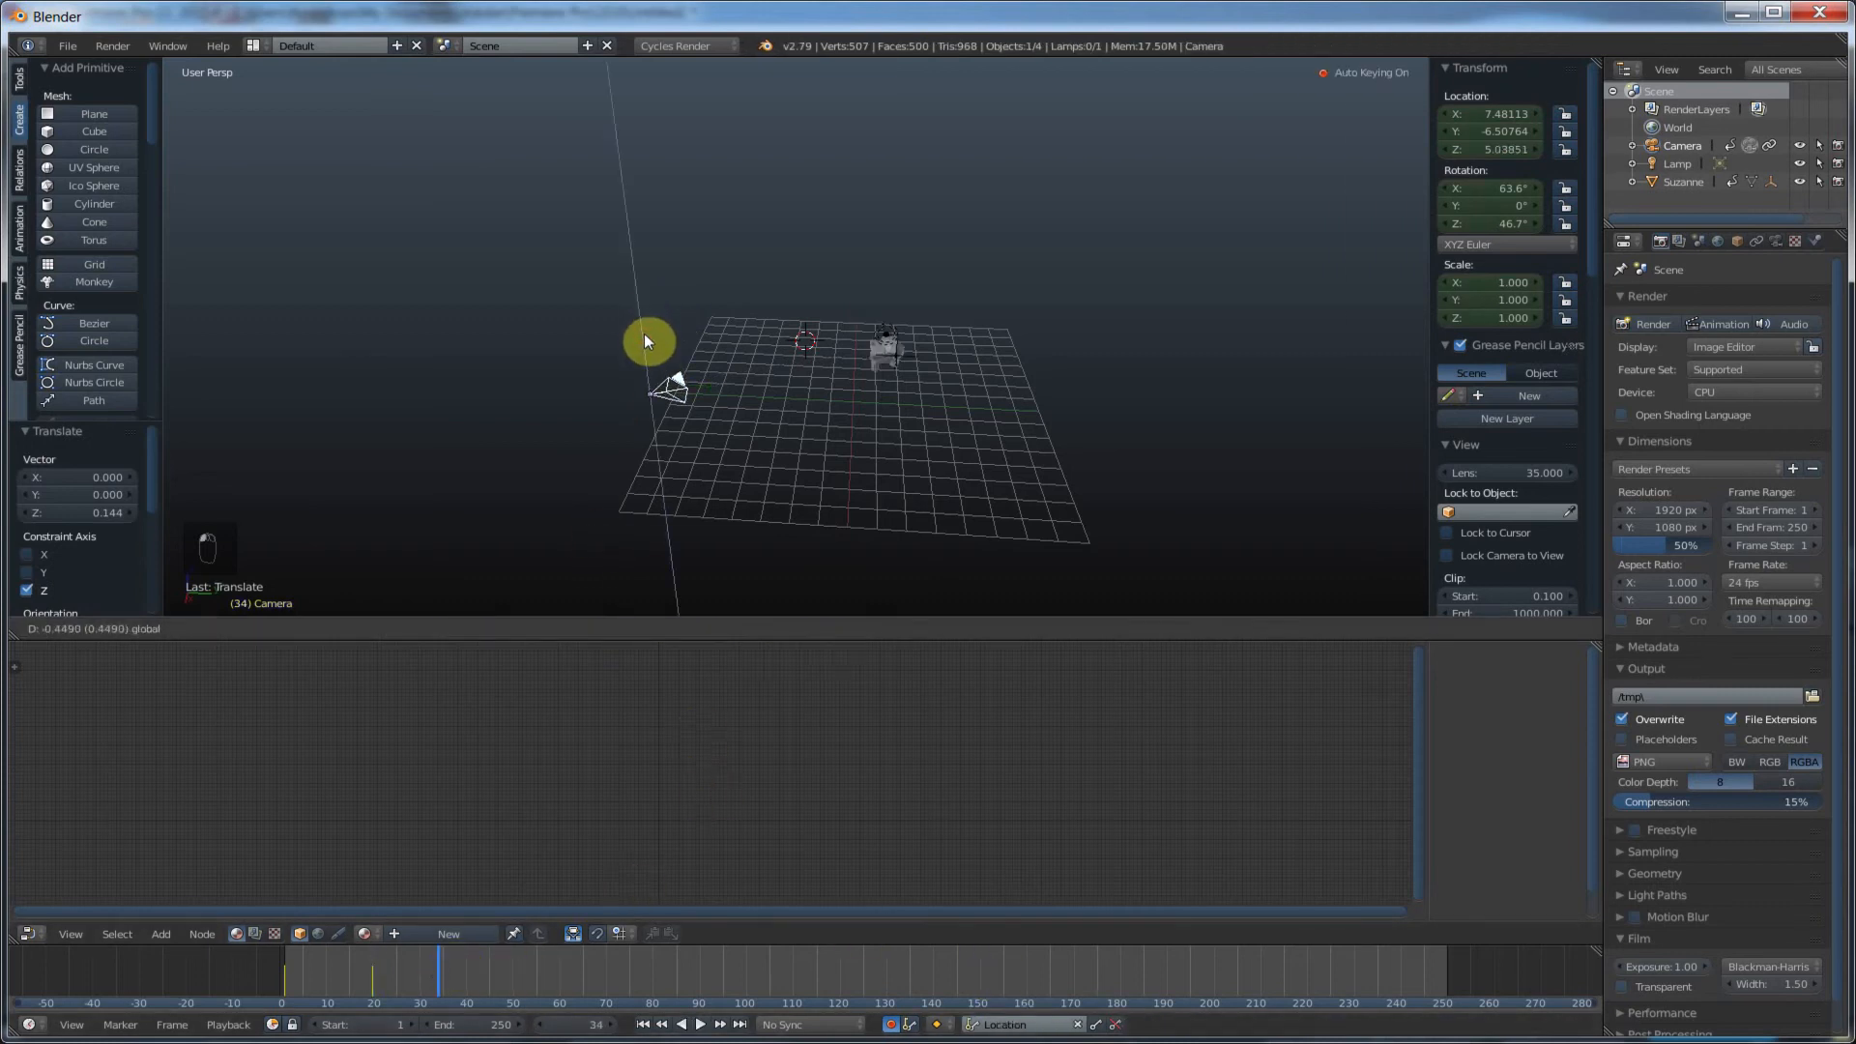
Step: Shift the camera along X to about 6.93 at frame 47 and to about 7.53 at frame 65
left_click(497, 982)
key("g")
key("x")
left_click(634, 417)
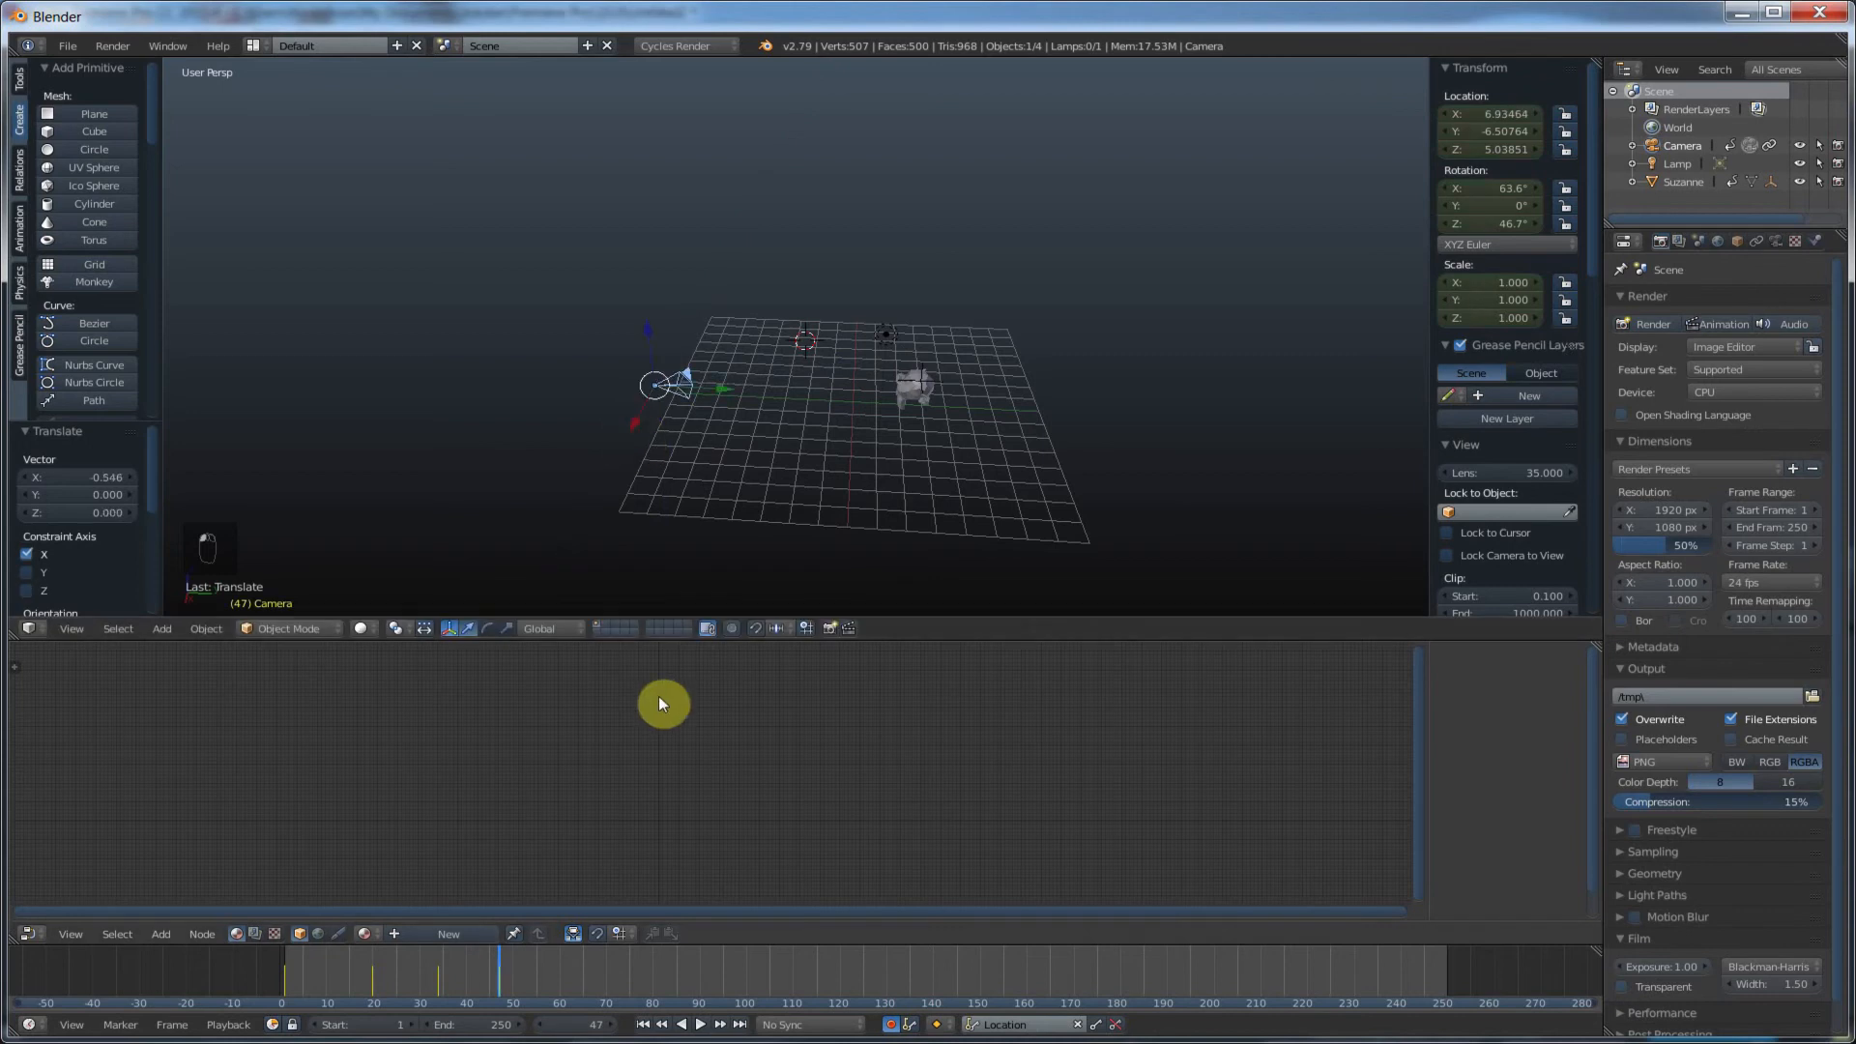
left_click(583, 967)
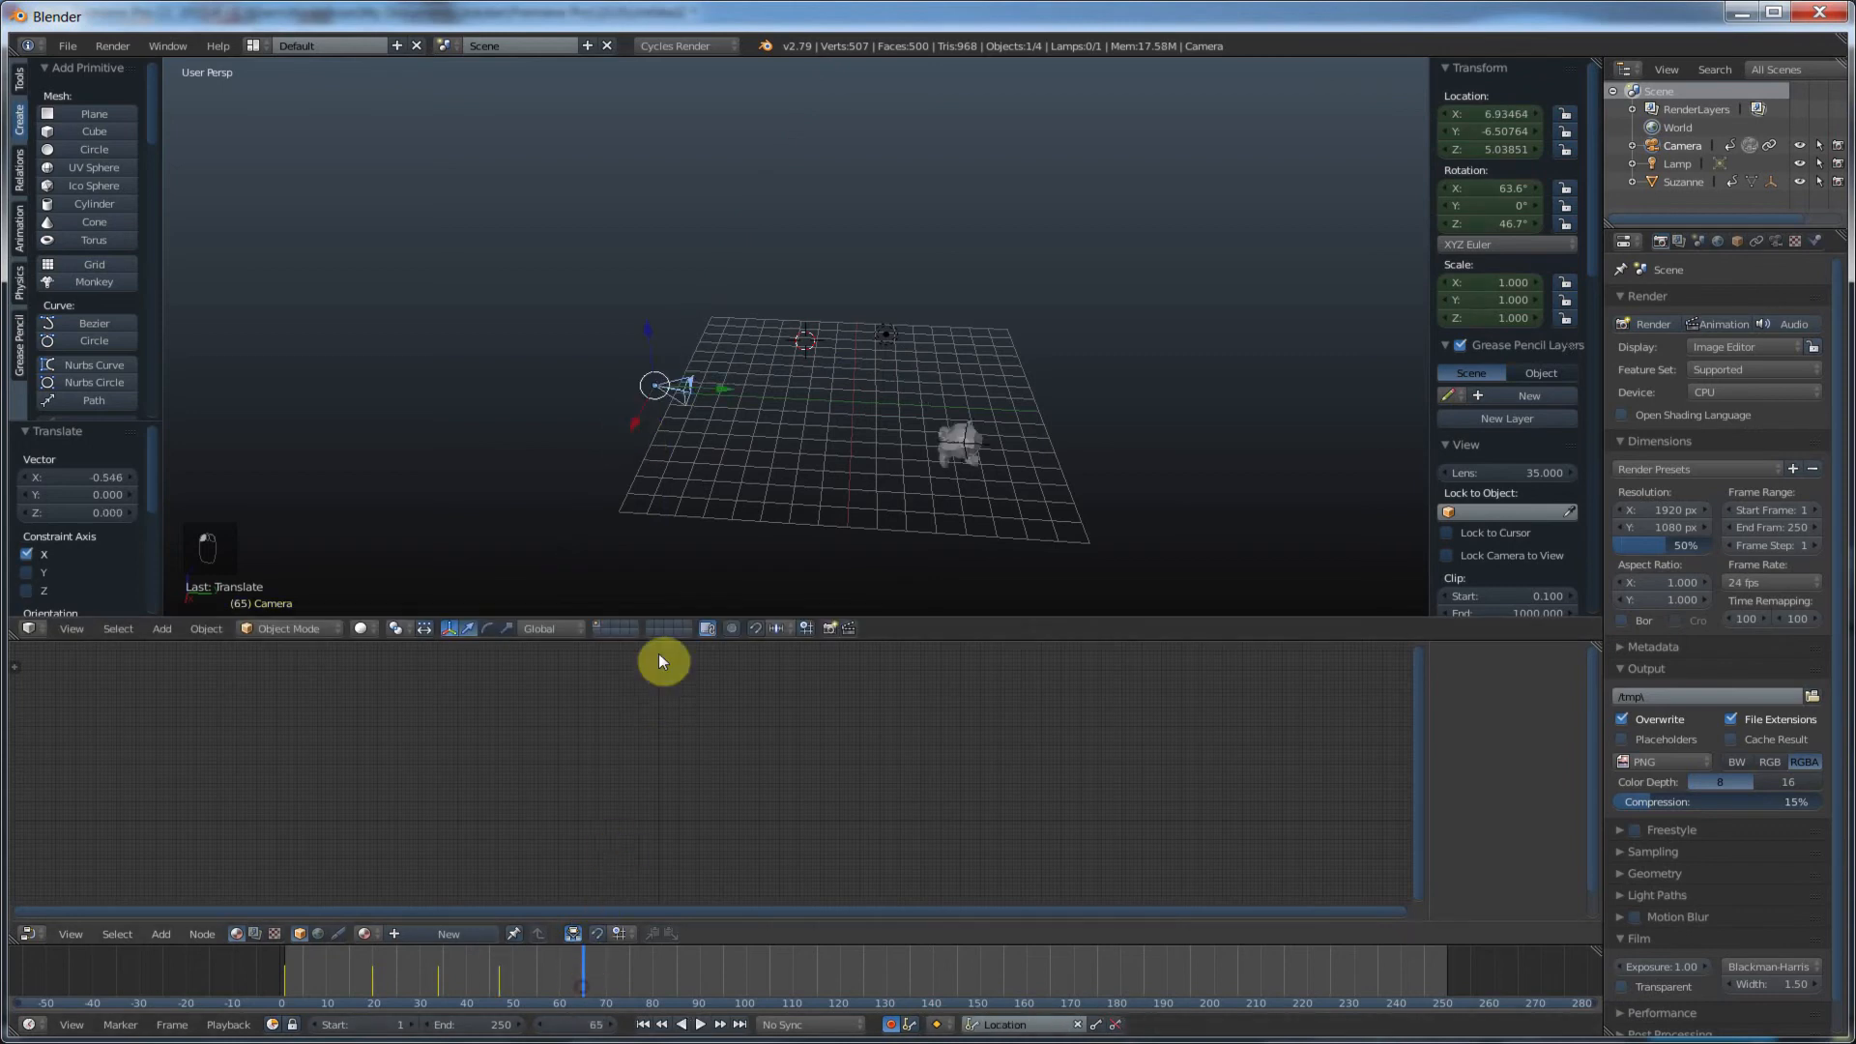
key("g")
key("x")
left_click(638, 433)
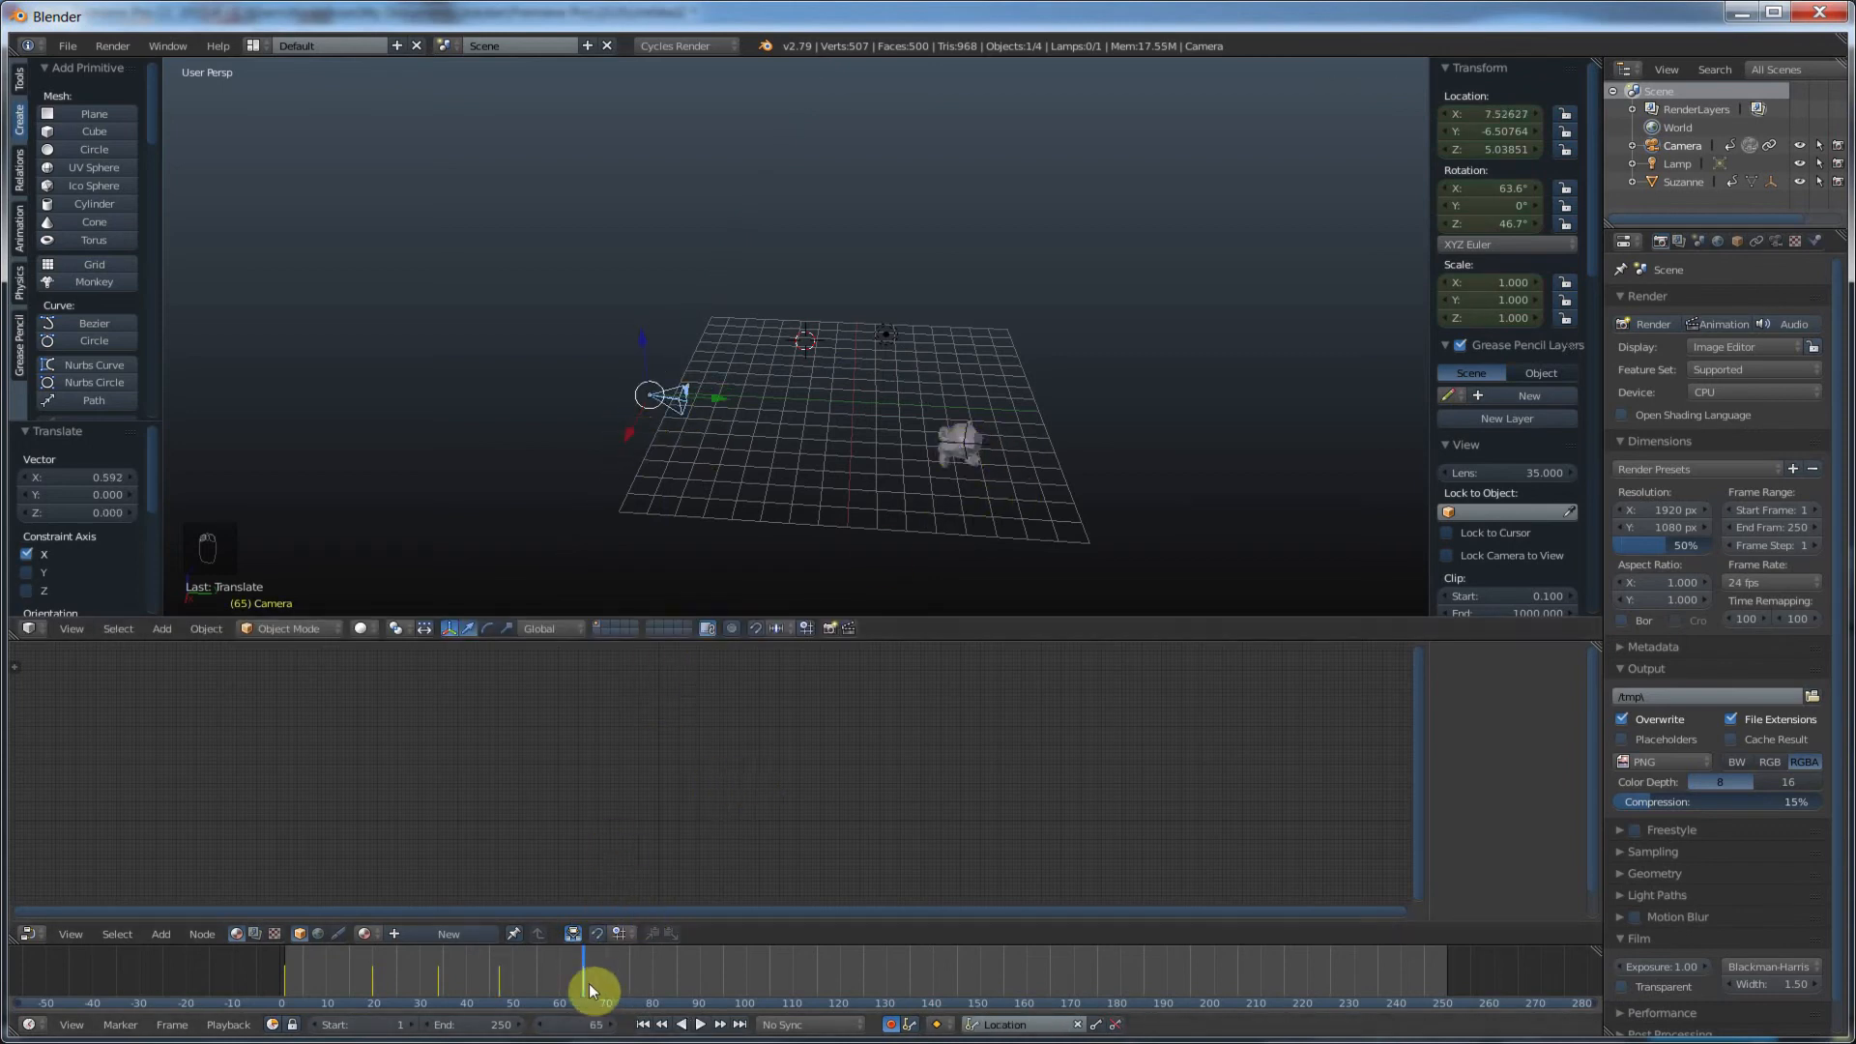
Step: Scrub back to frame 39 to check the camera's movement, and look through the camera
left_click_drag(588, 983, 460, 966)
left_click(807, 793)
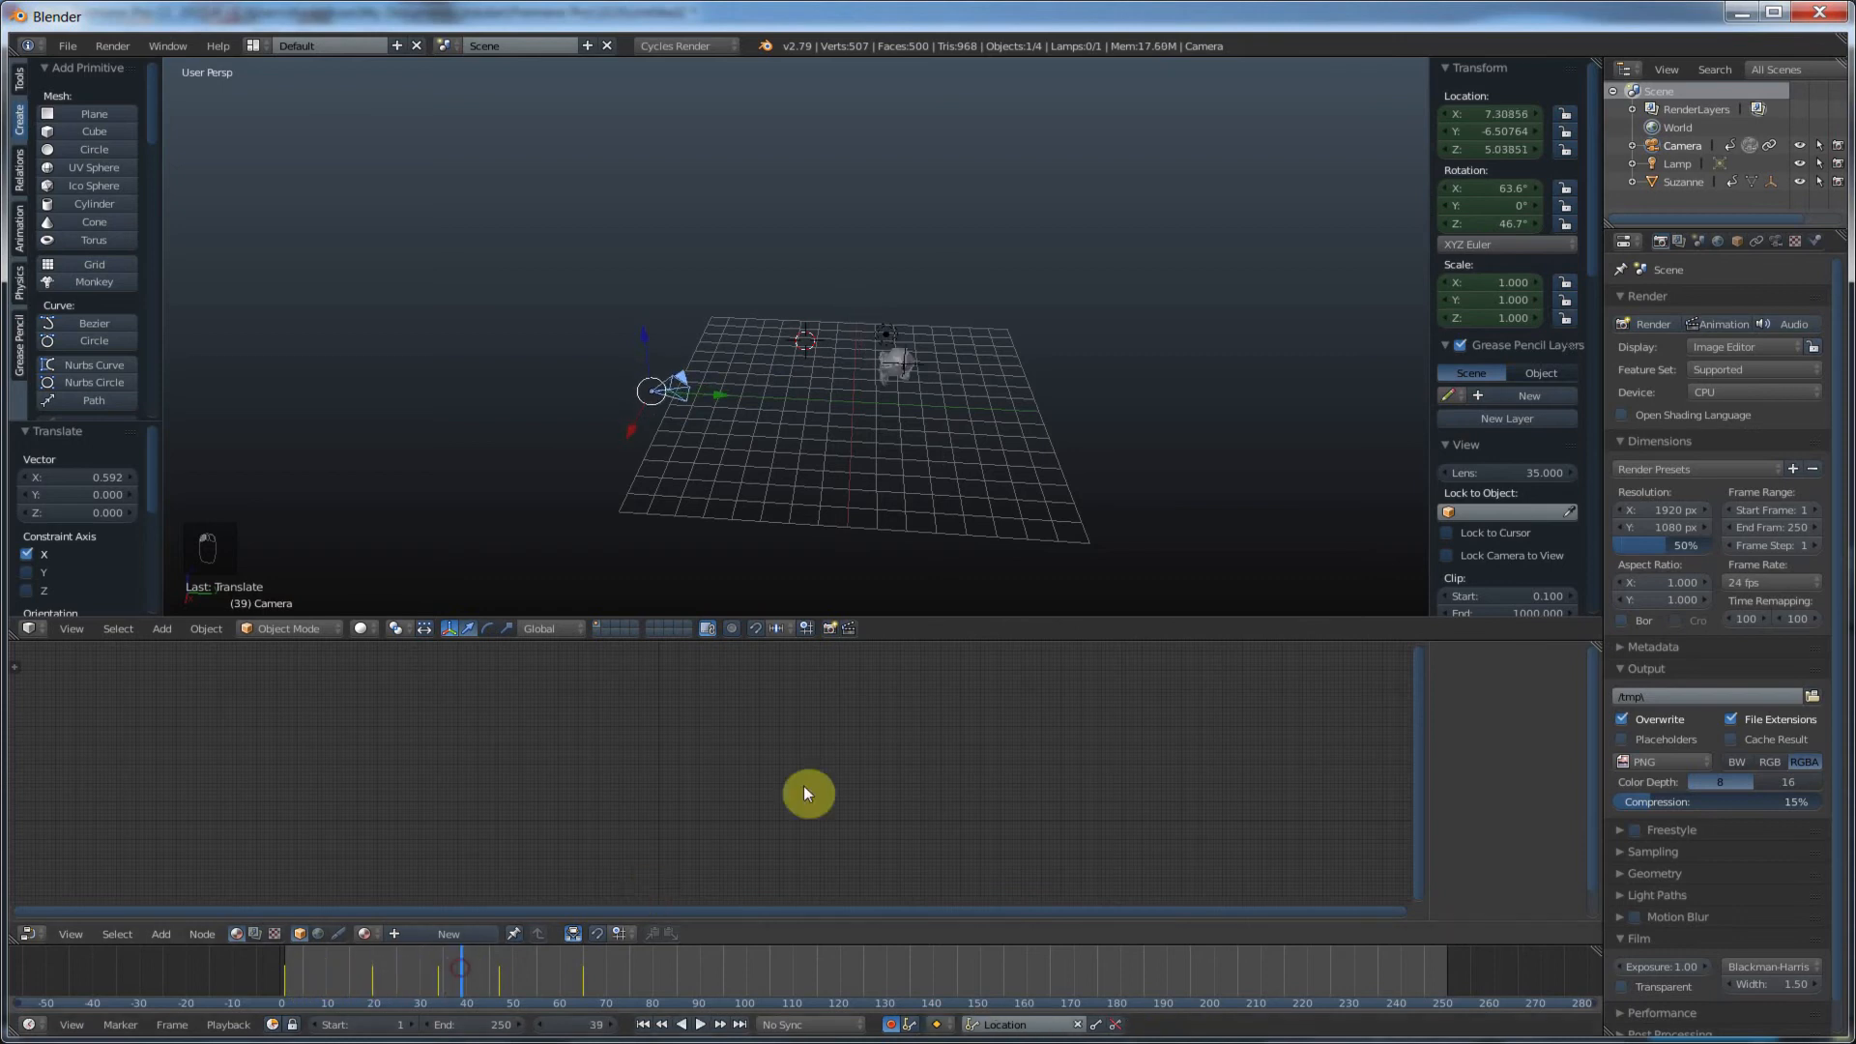
key("KP_0")
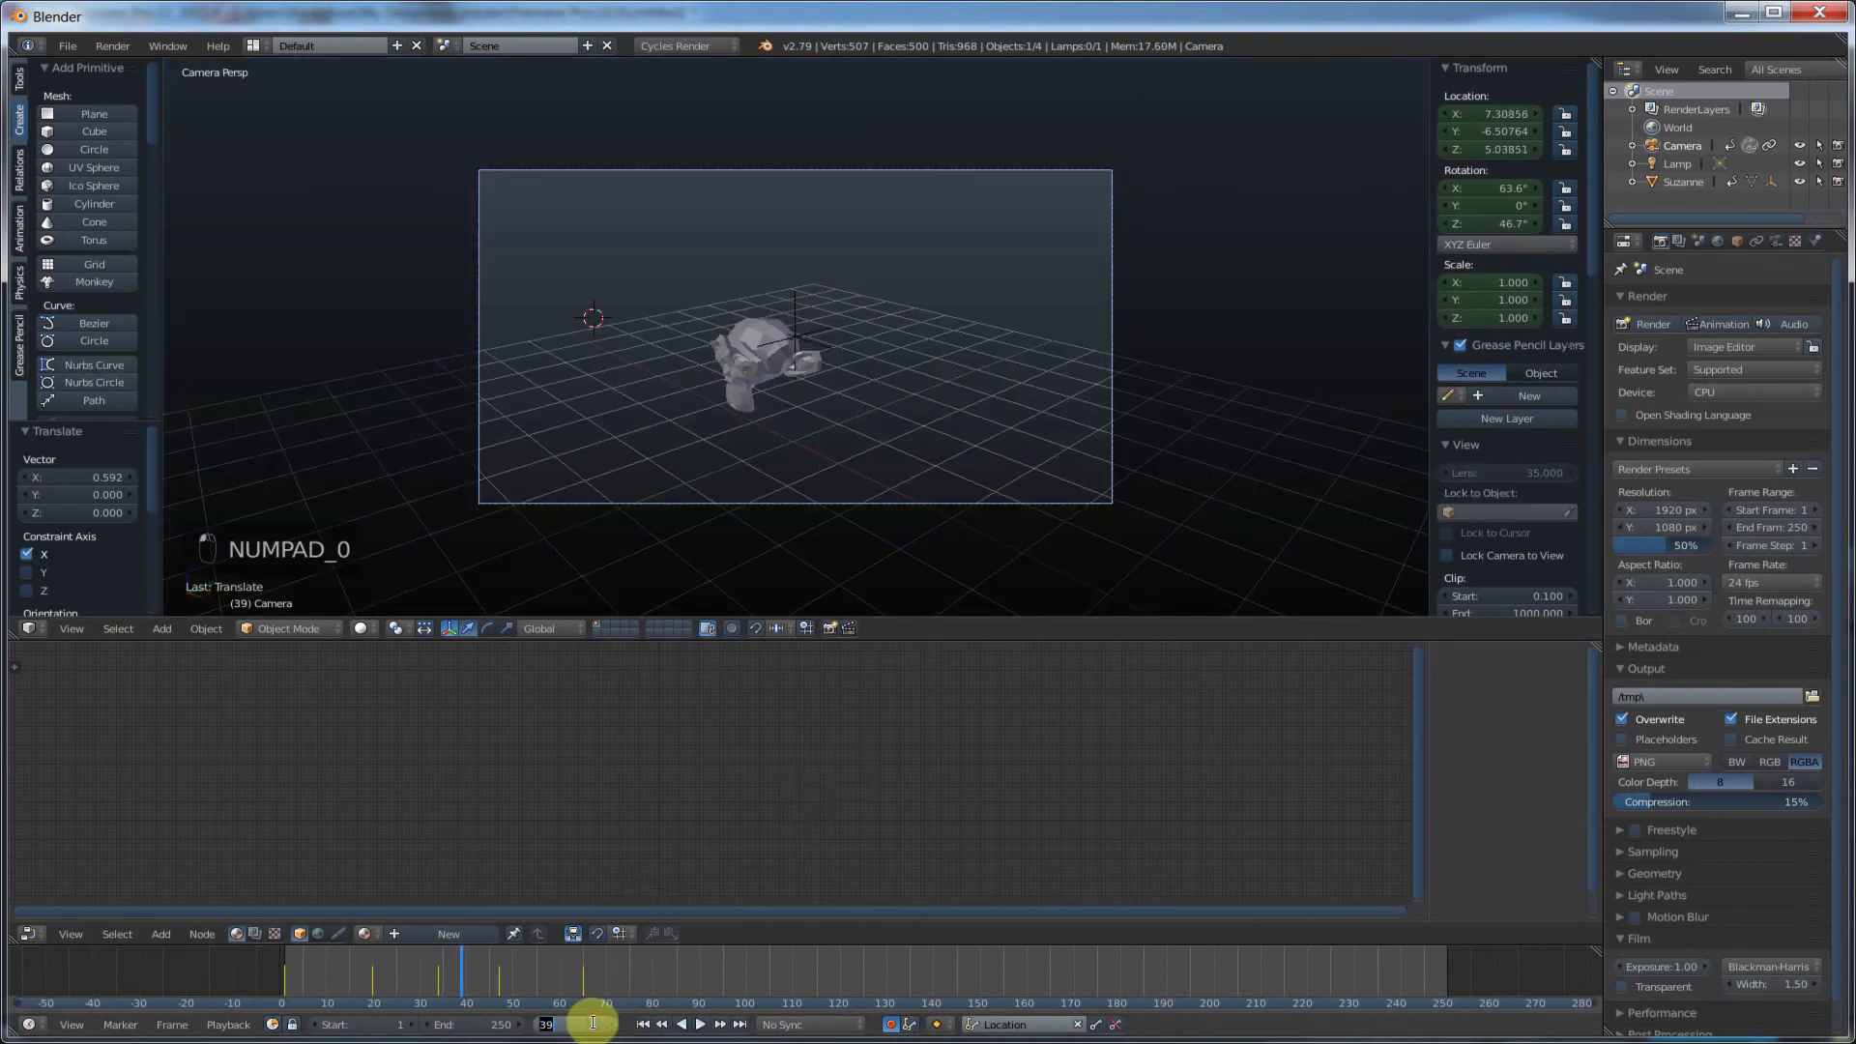
Step: Go to frame 90 and set the animation's end frame to 90
left_click_drag(590, 1023, 595, 1023)
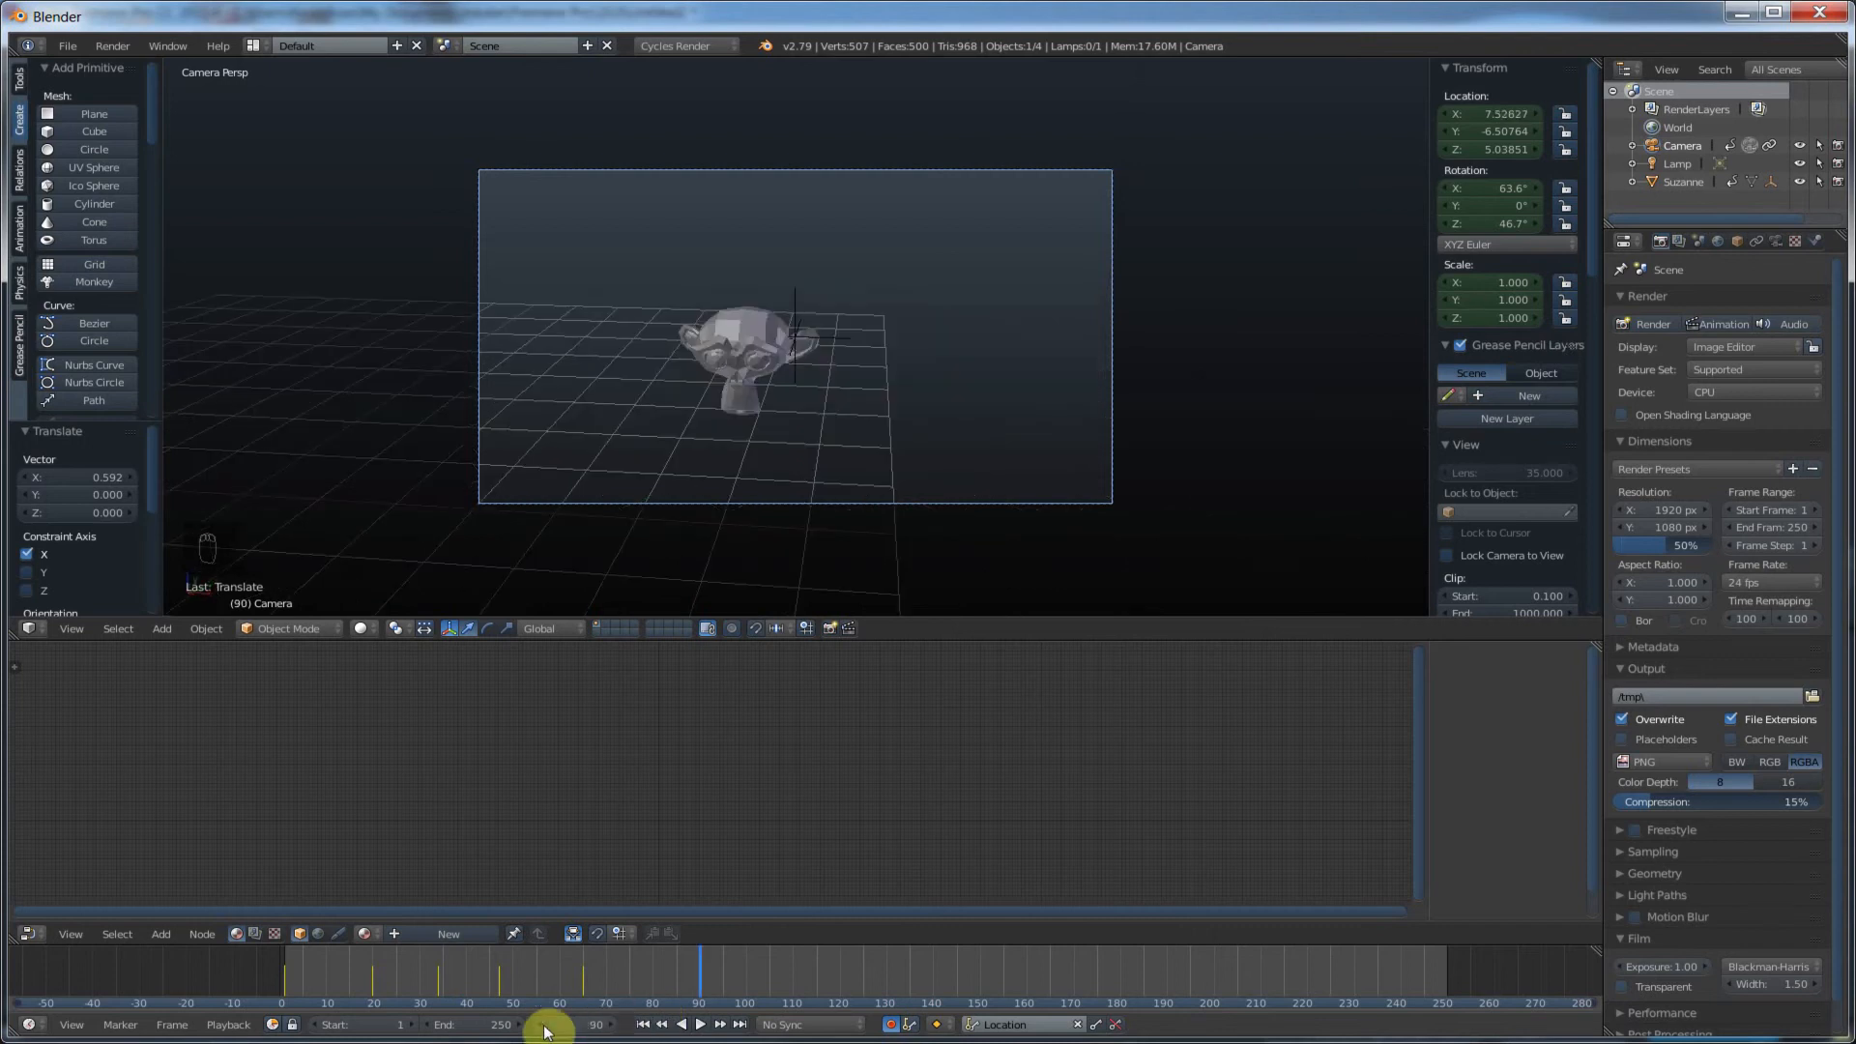
left_click(485, 1025)
type("90")
key("Return")
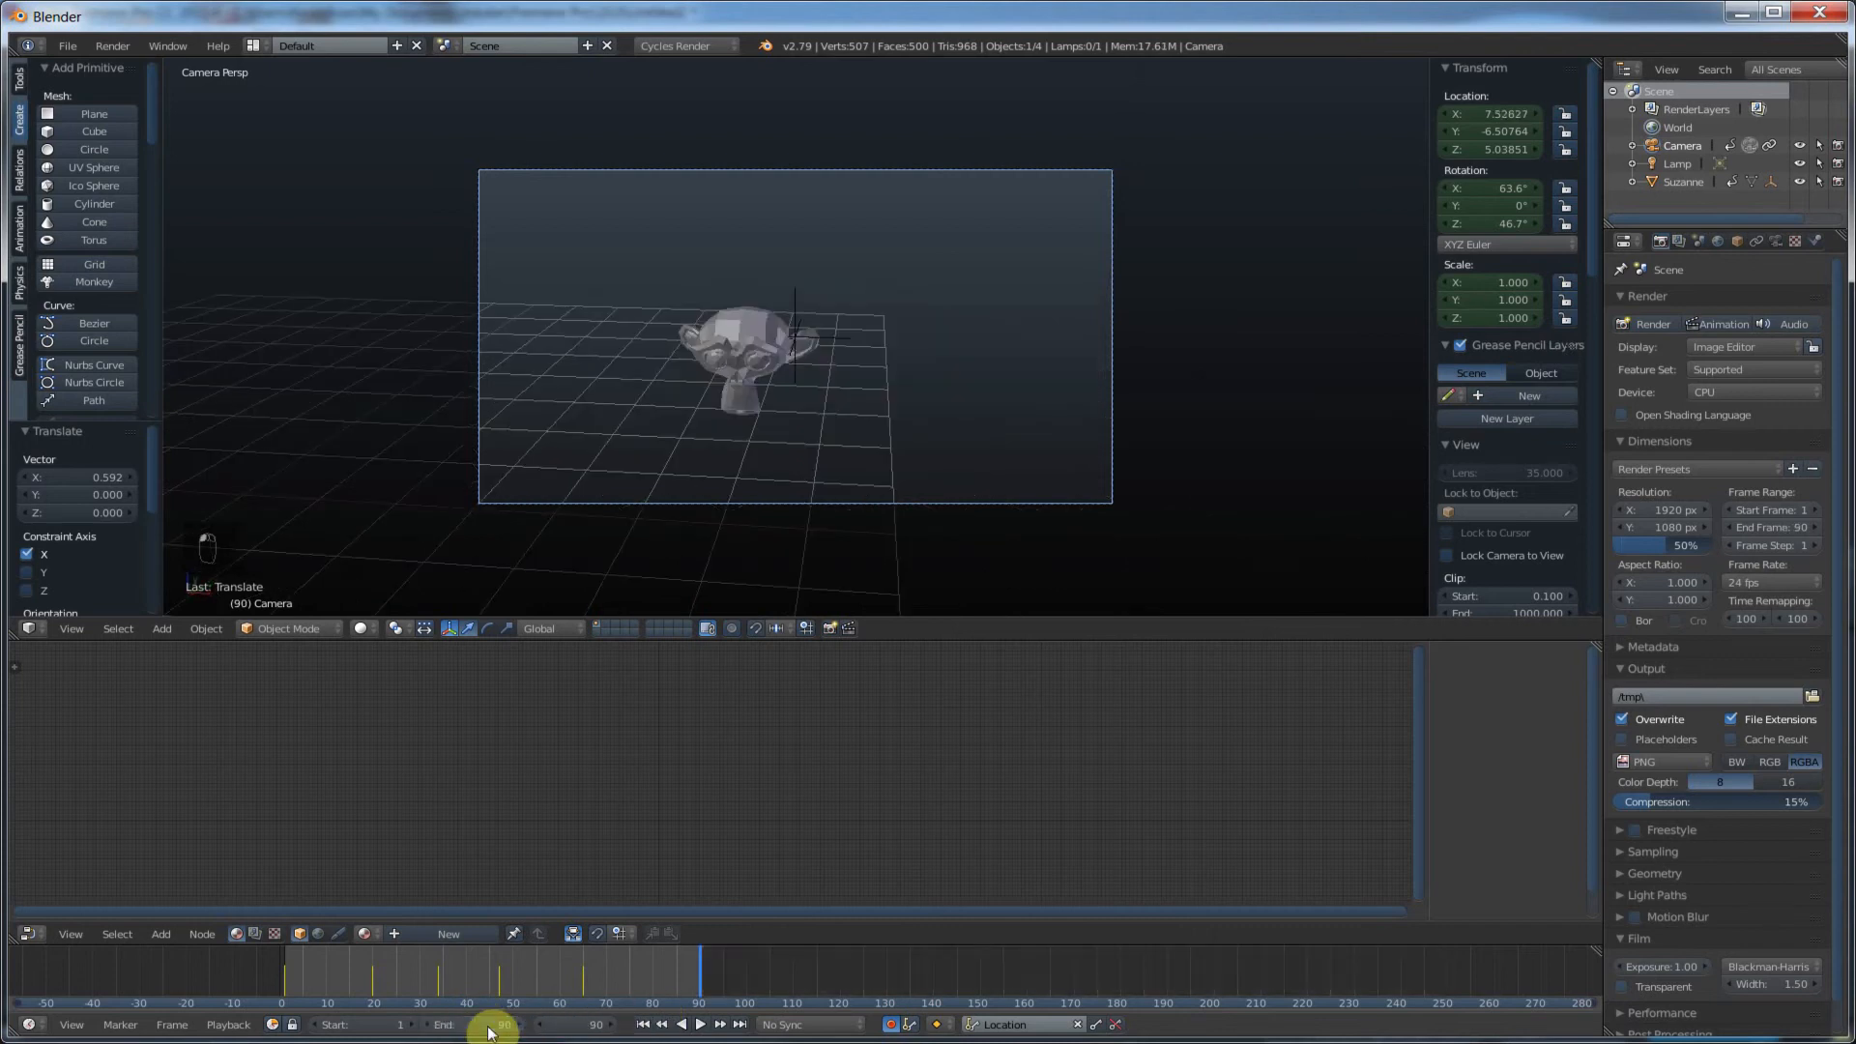
middle_click_drag(548, 993, 808, 969)
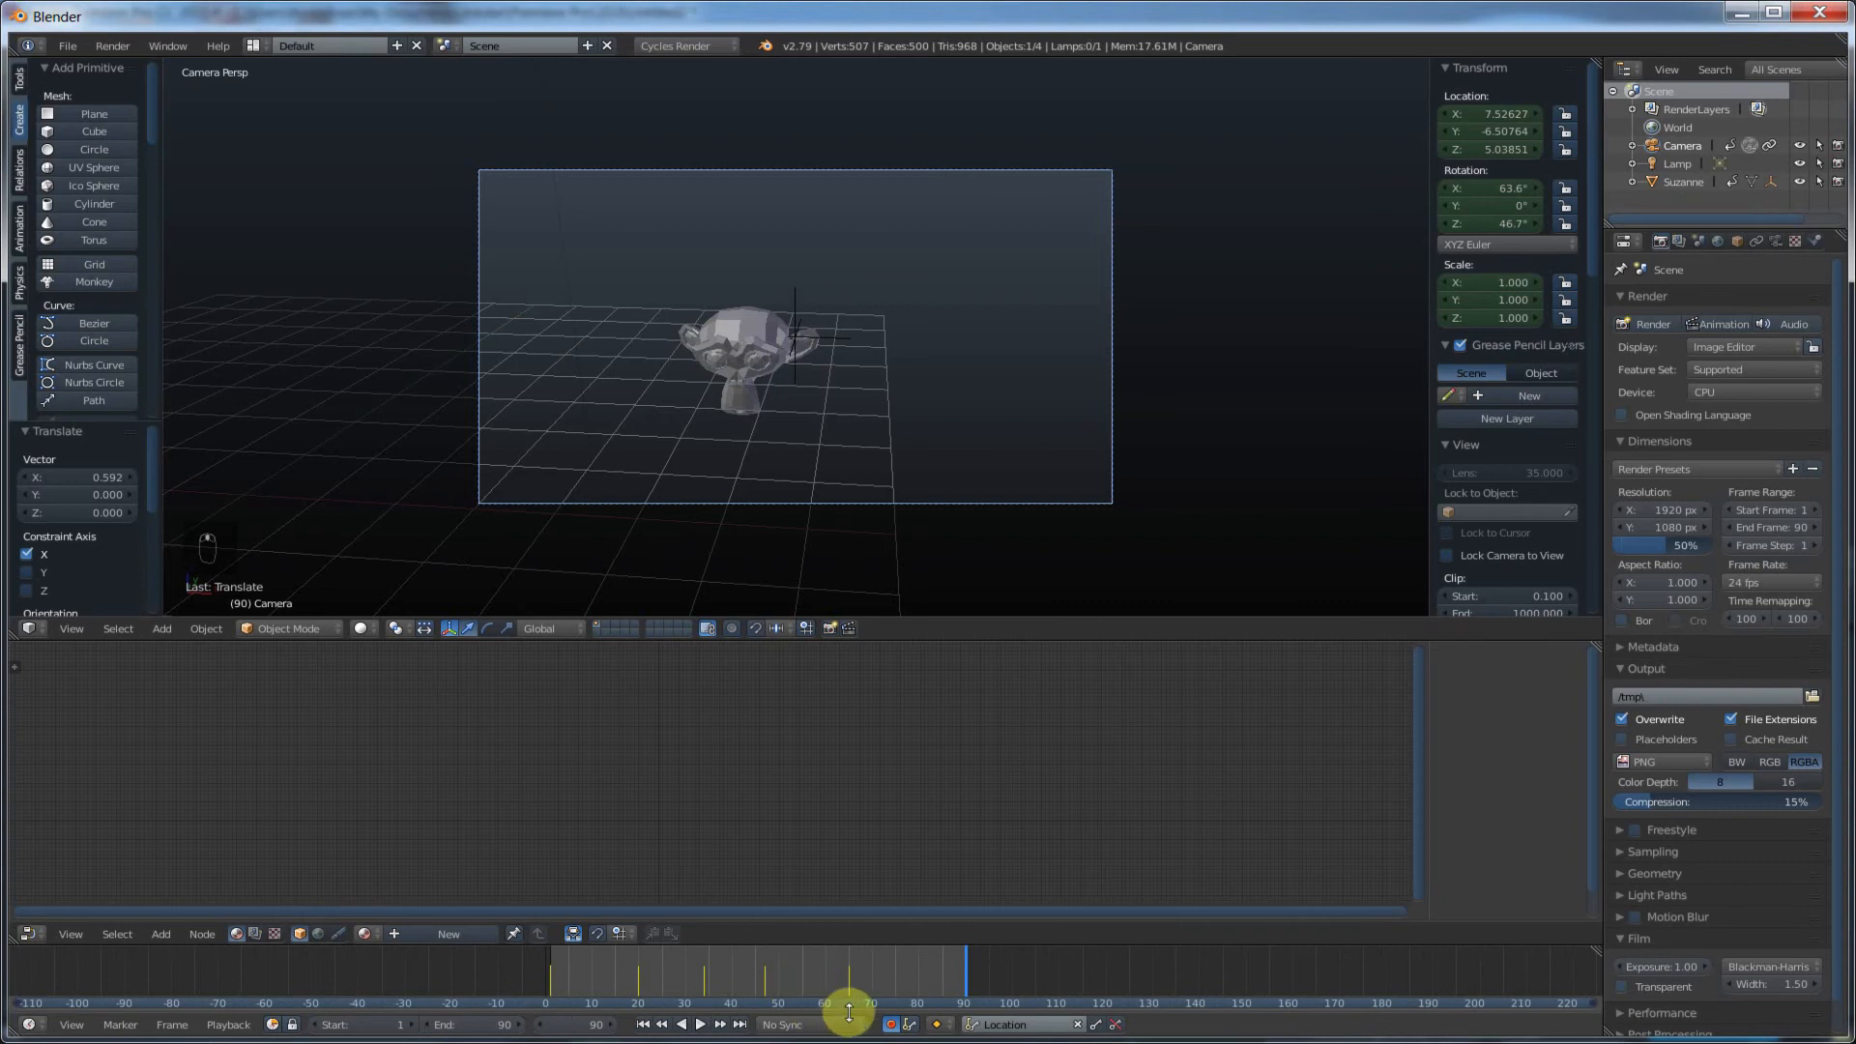
Step: Play the shortened animation from the start through the camera and scrub back to frame 0
left_click(643, 1024)
left_click(701, 1025)
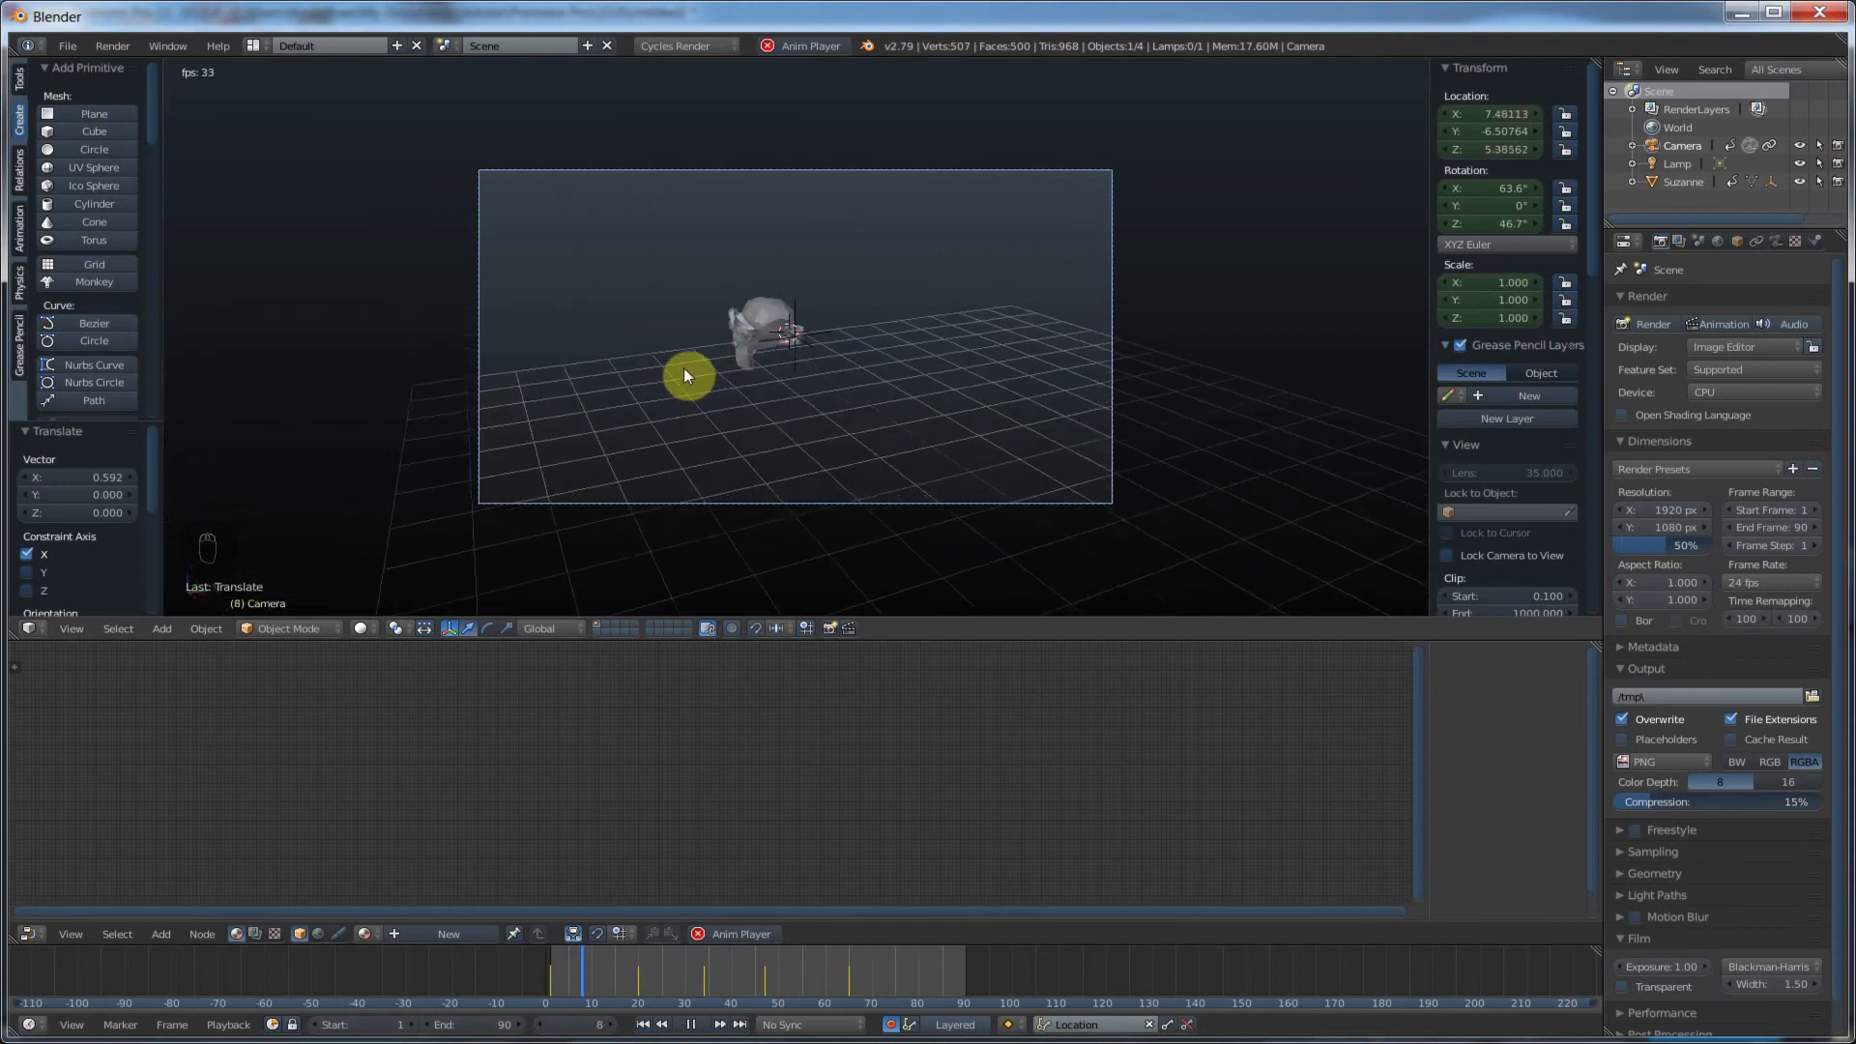
left_click_drag(757, 999, 547, 988)
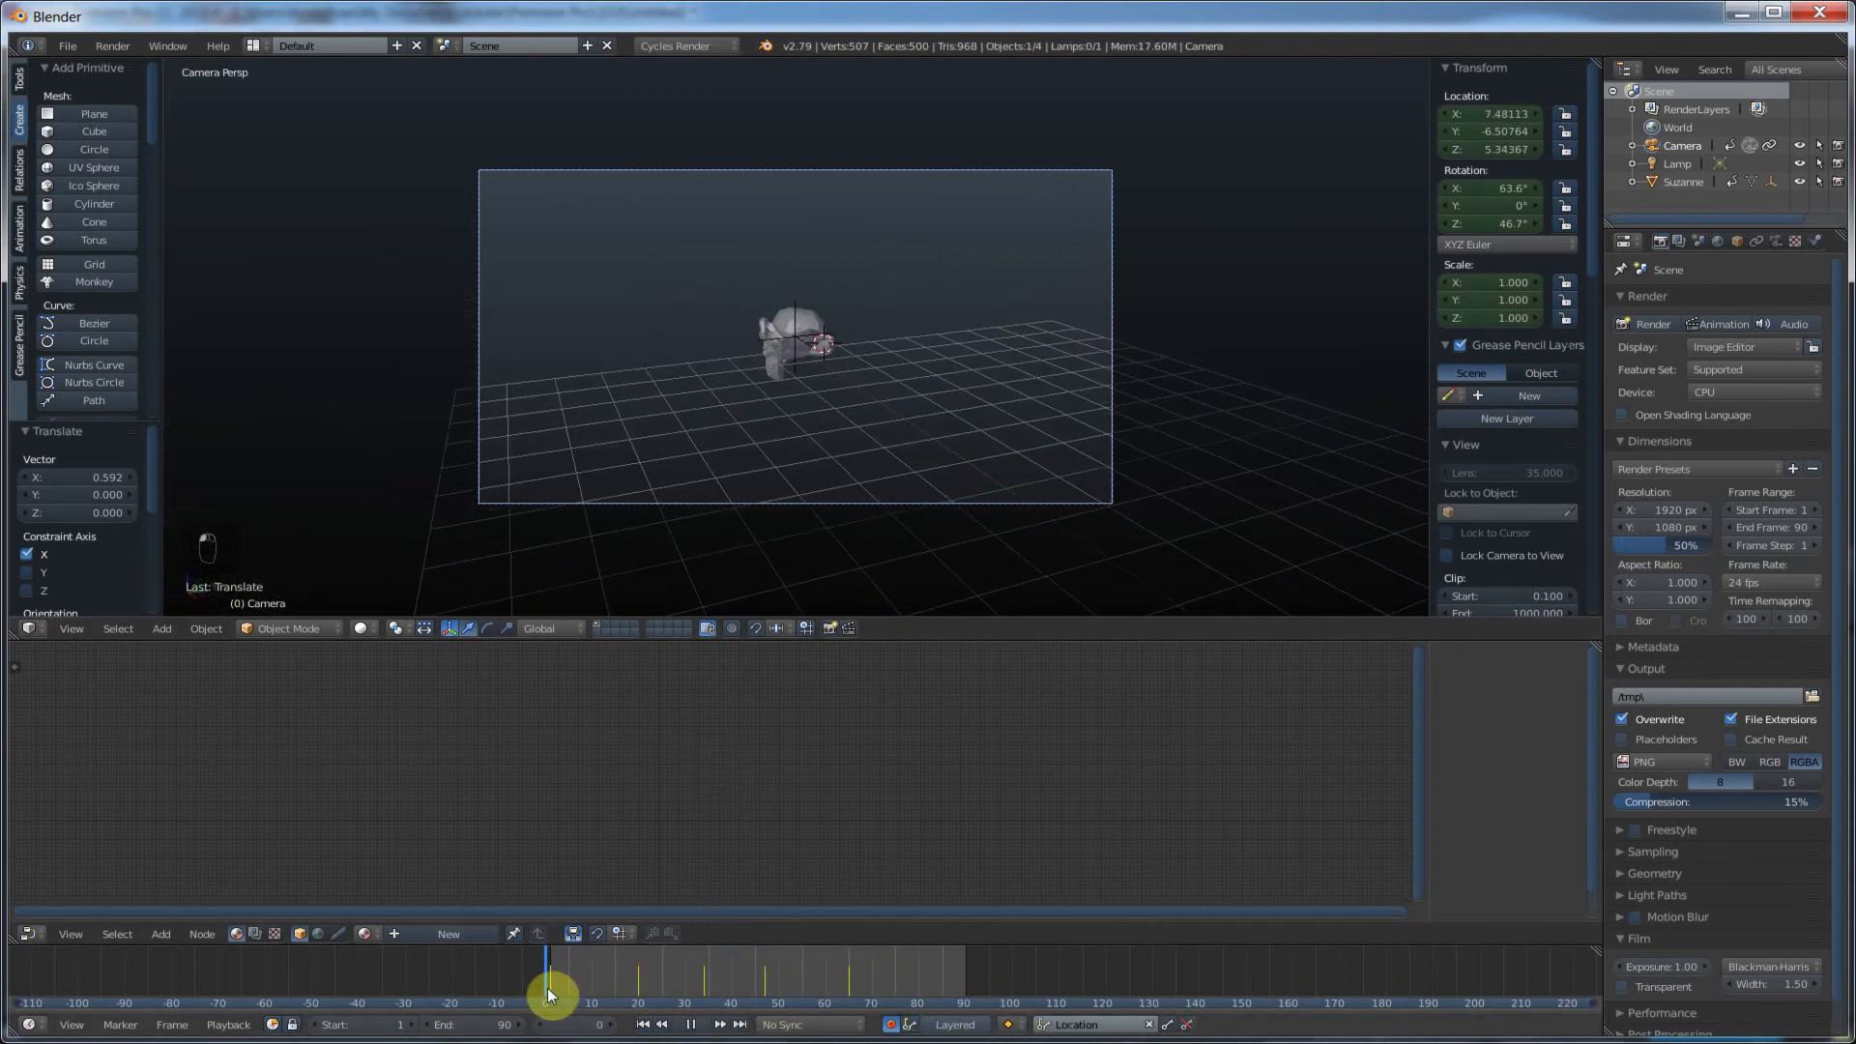
Step: Adjust the empty's key at frame 17 by moving it to about X -8.36 and Z 0.51
right_click(794, 305)
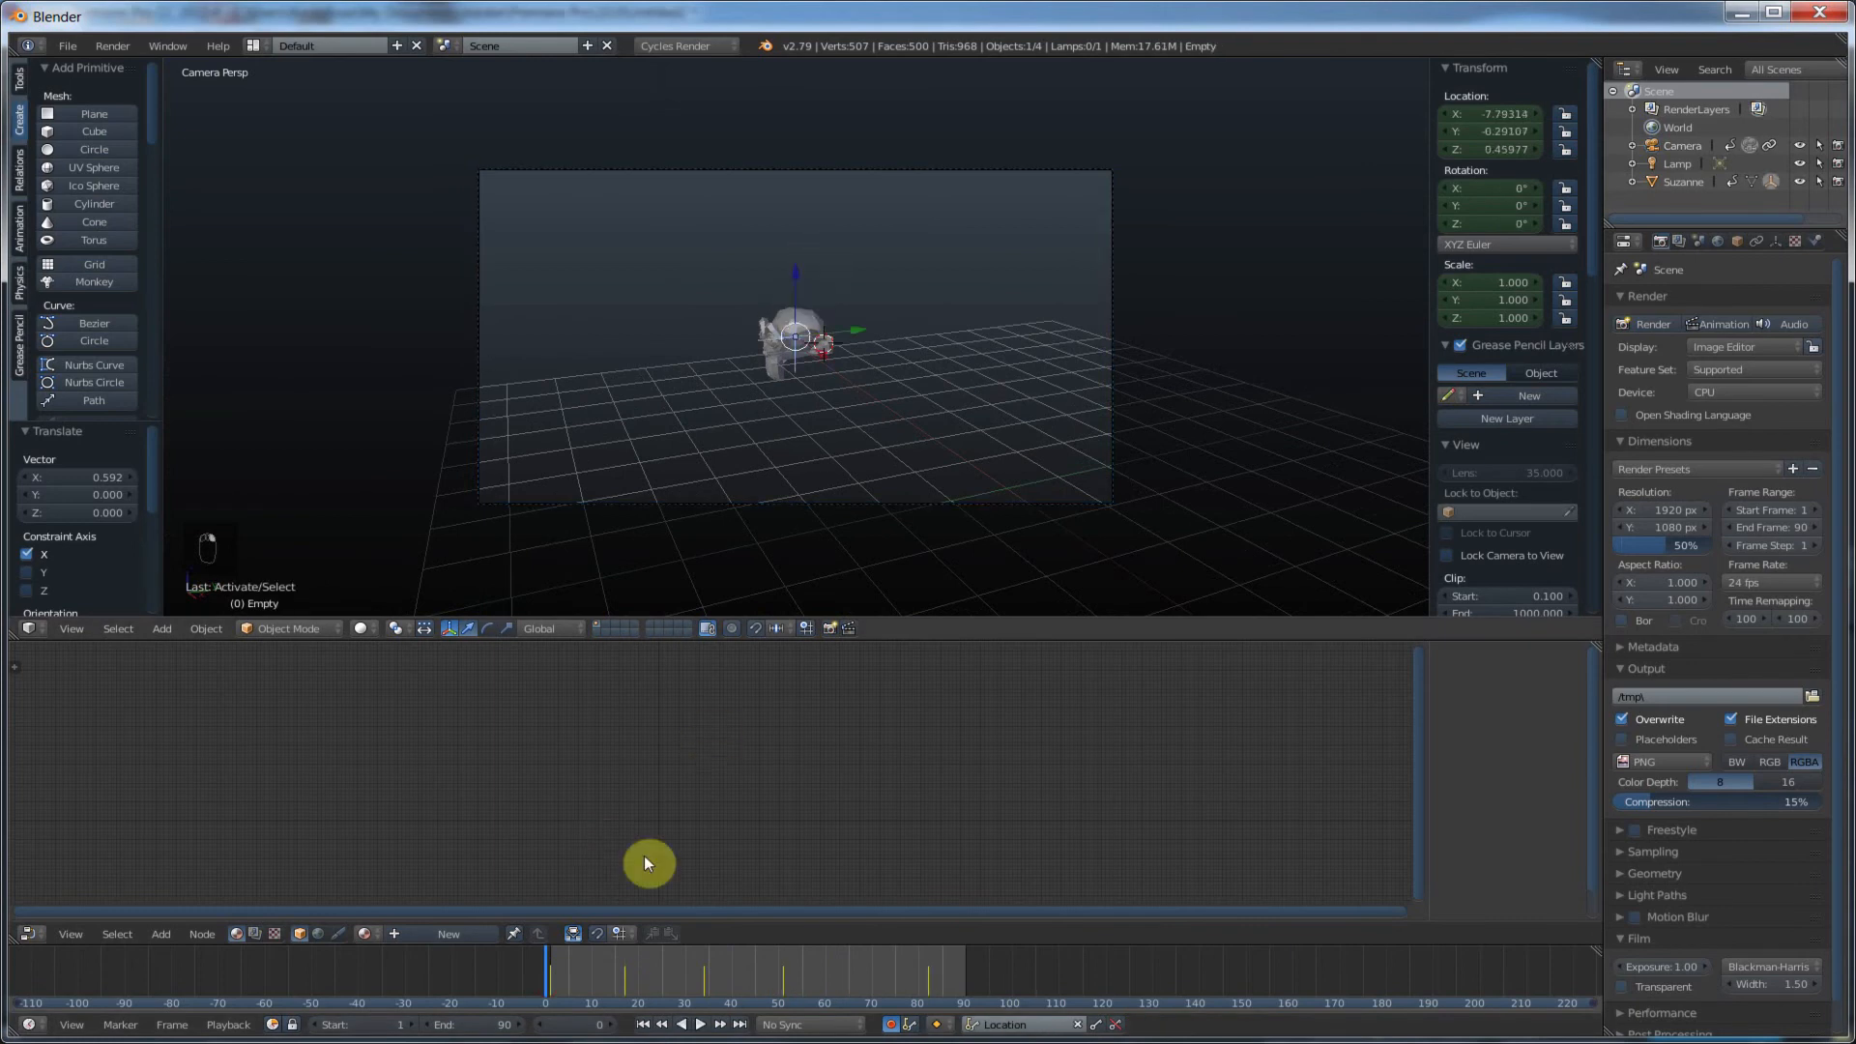
left_click_drag(578, 992, 625, 984)
key("g")
key("x")
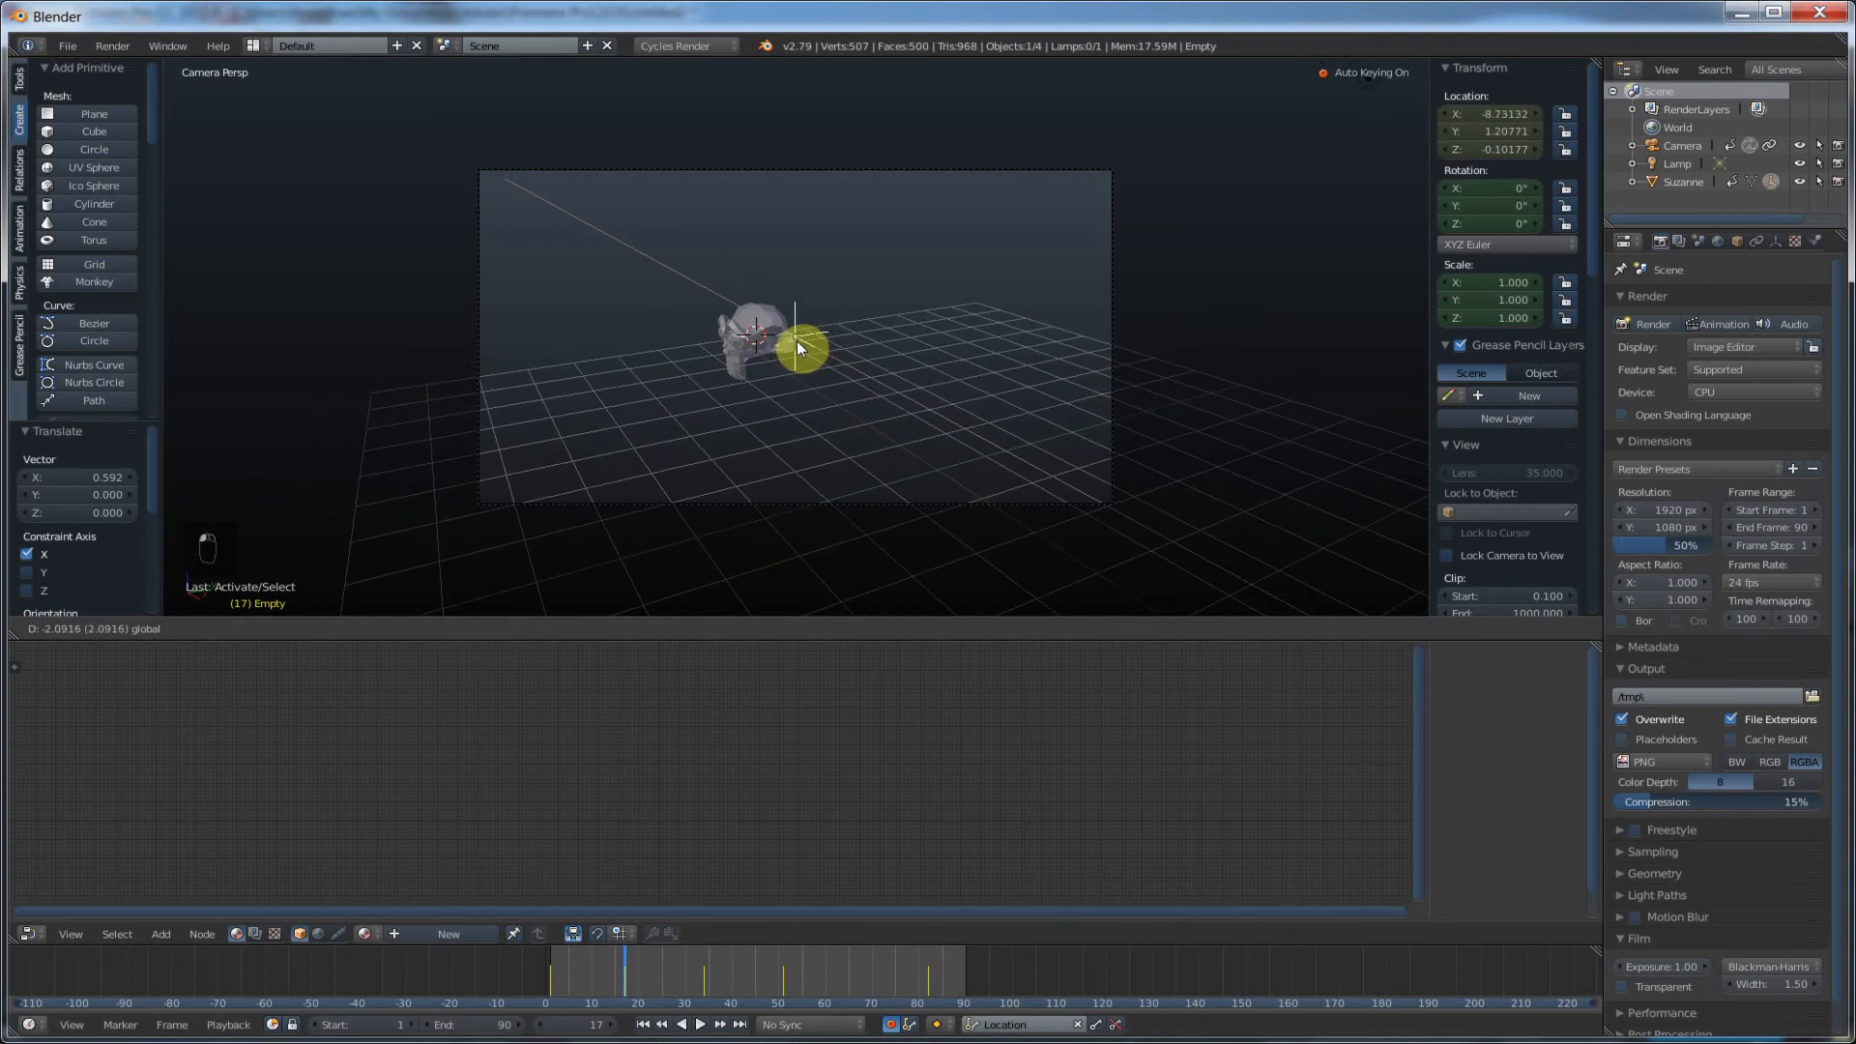
left_click(797, 341)
key("g")
key("z")
left_click(797, 271)
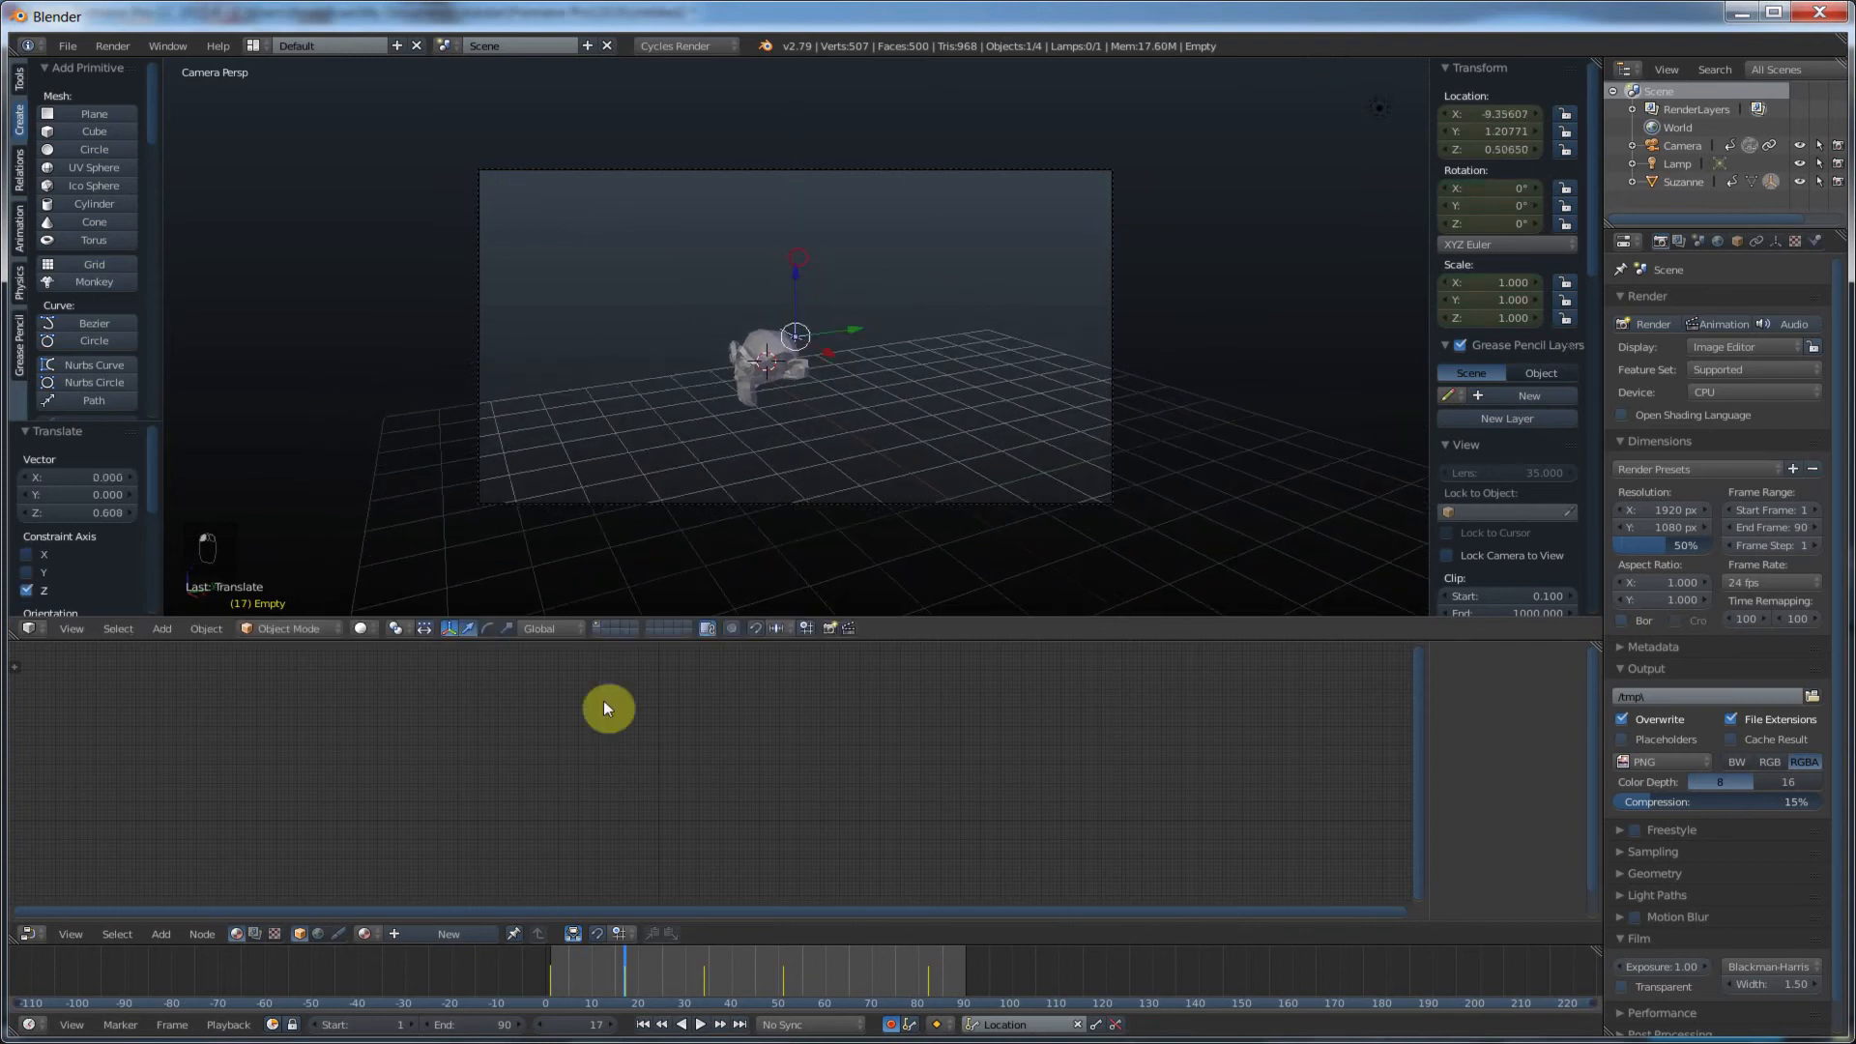
Step: Play the animation through the camera to review how it follows the monkey with the adjusted empty
left_click(661, 1023)
left_click(697, 1026)
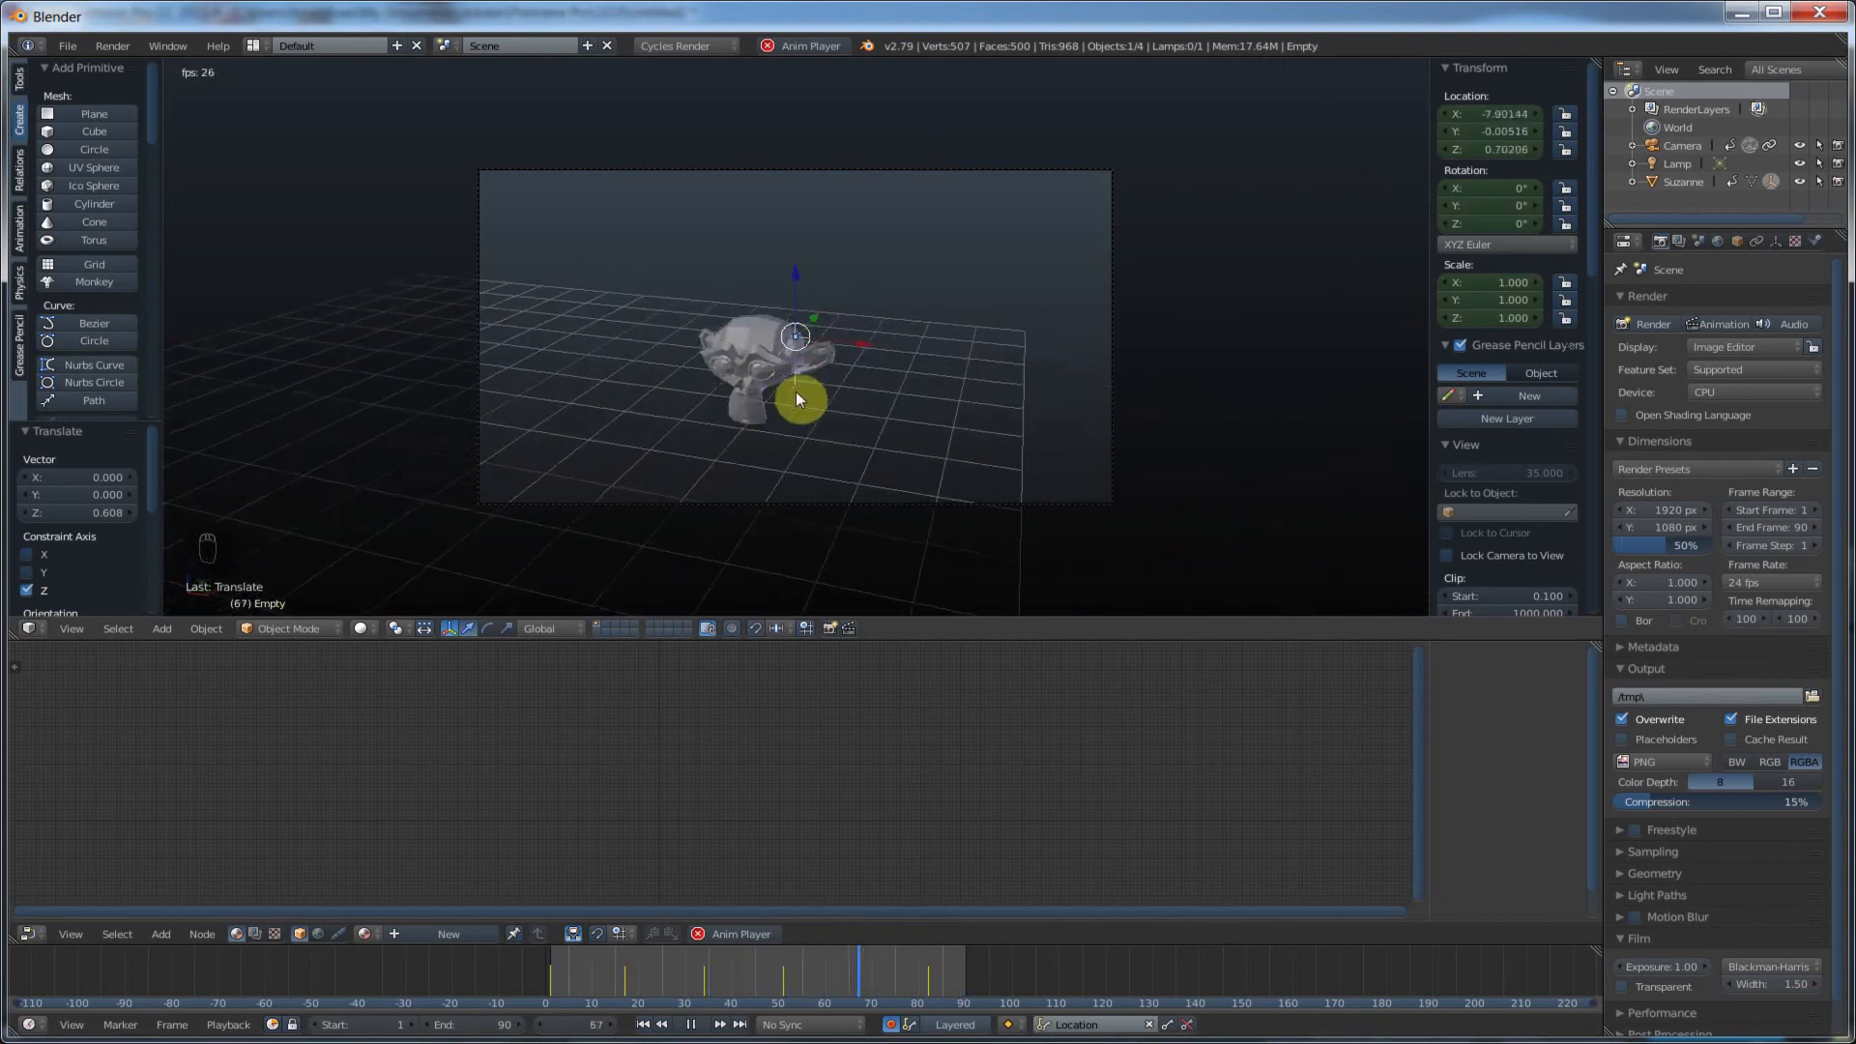
left_click(696, 1025)
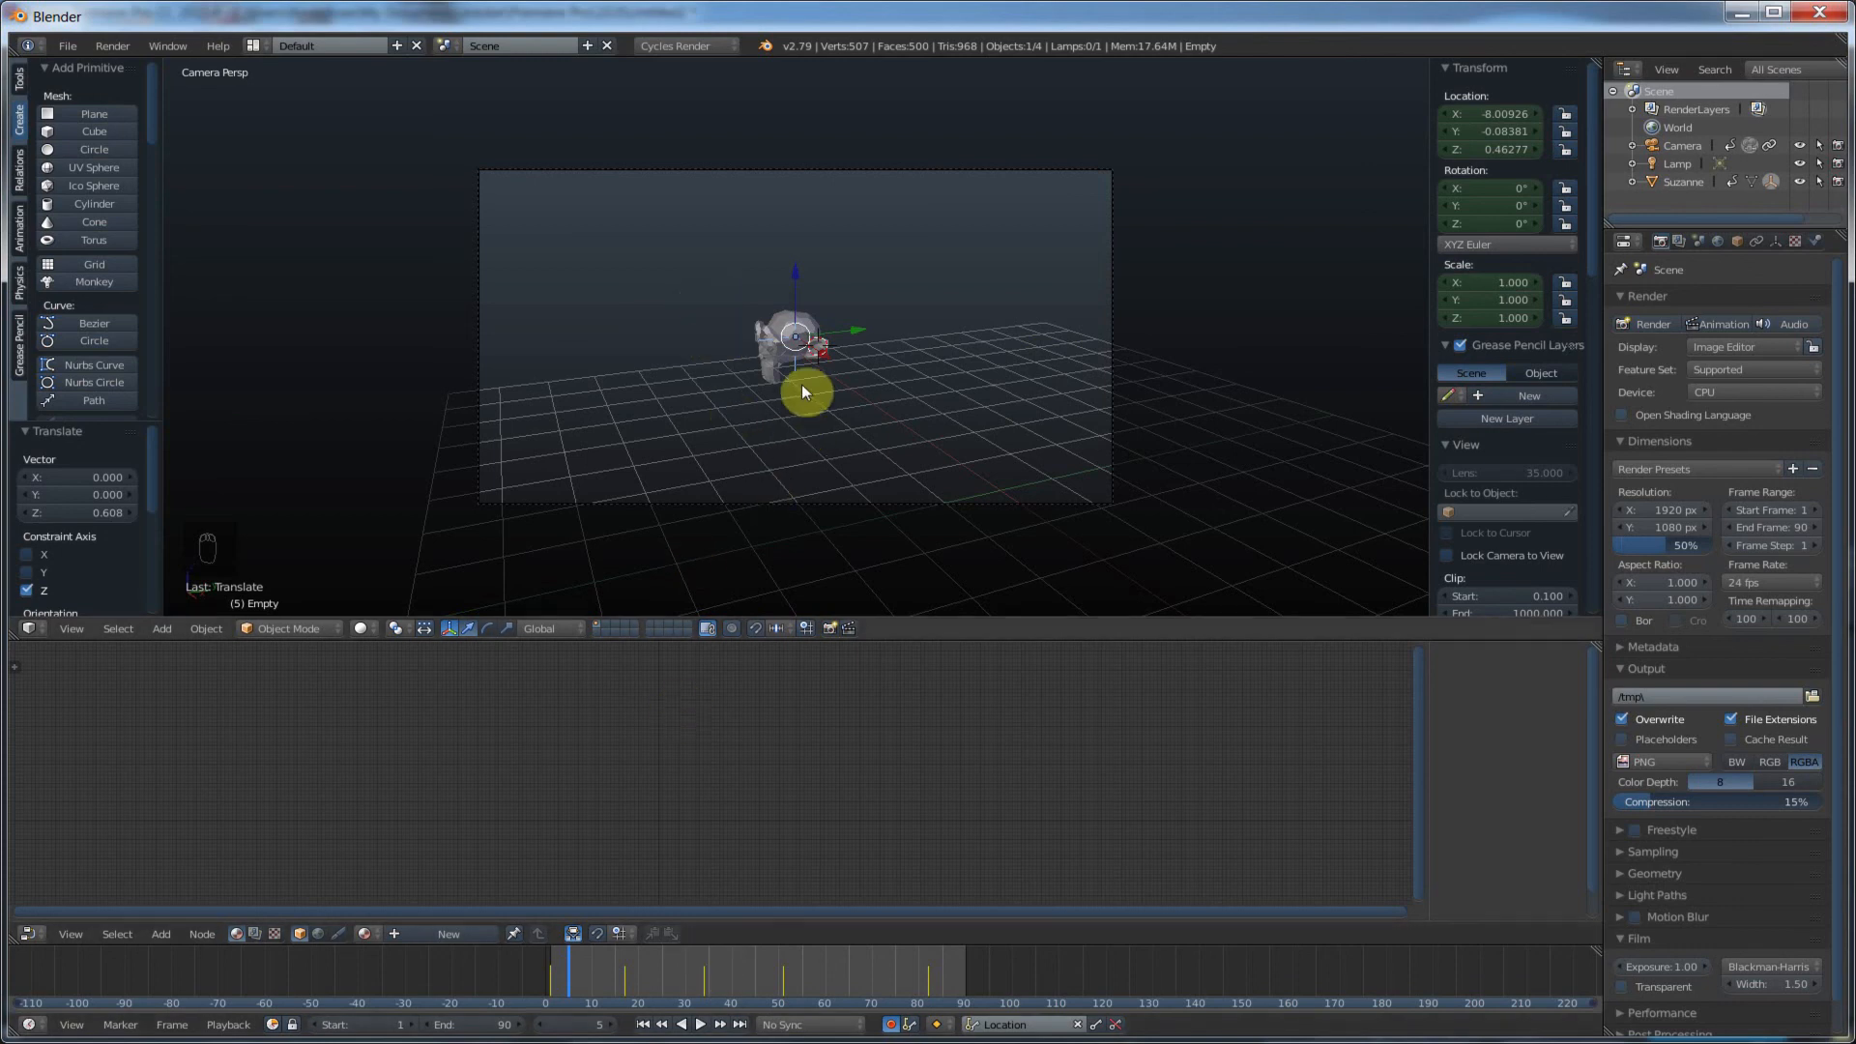
left_click(700, 1023)
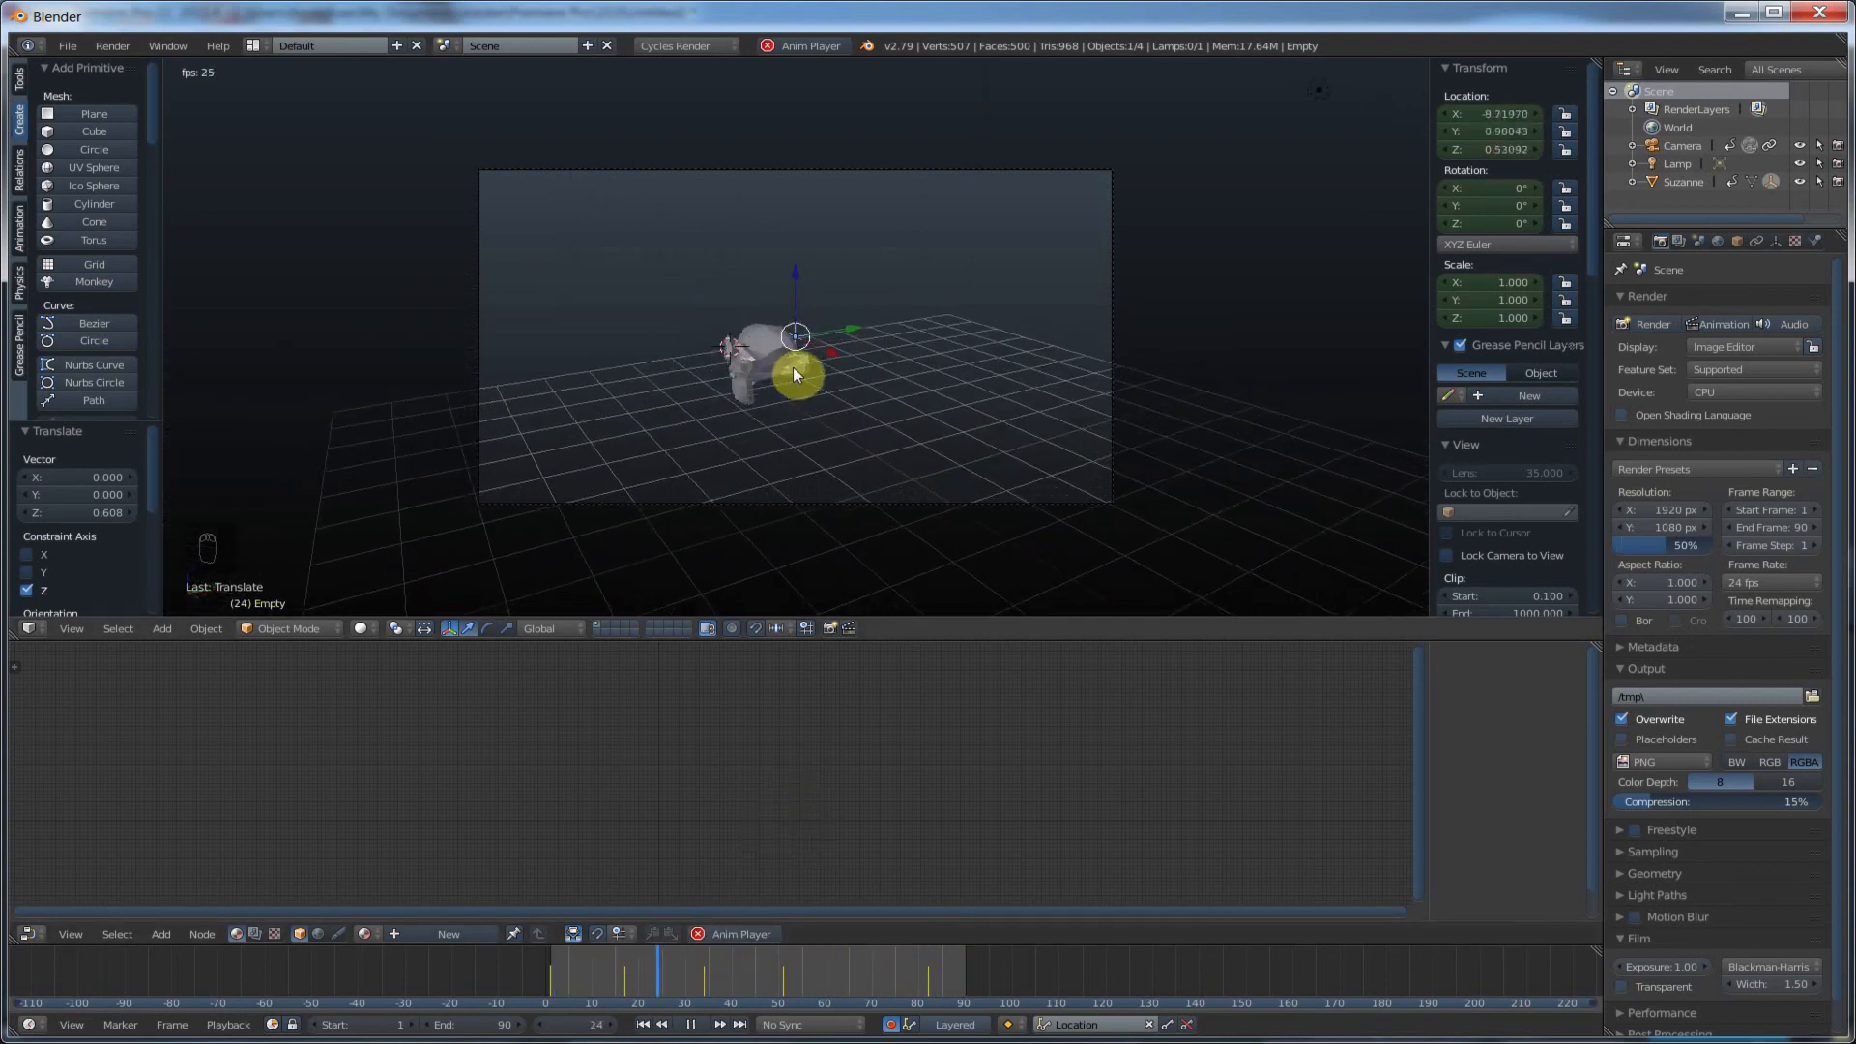
left_click(690, 1024)
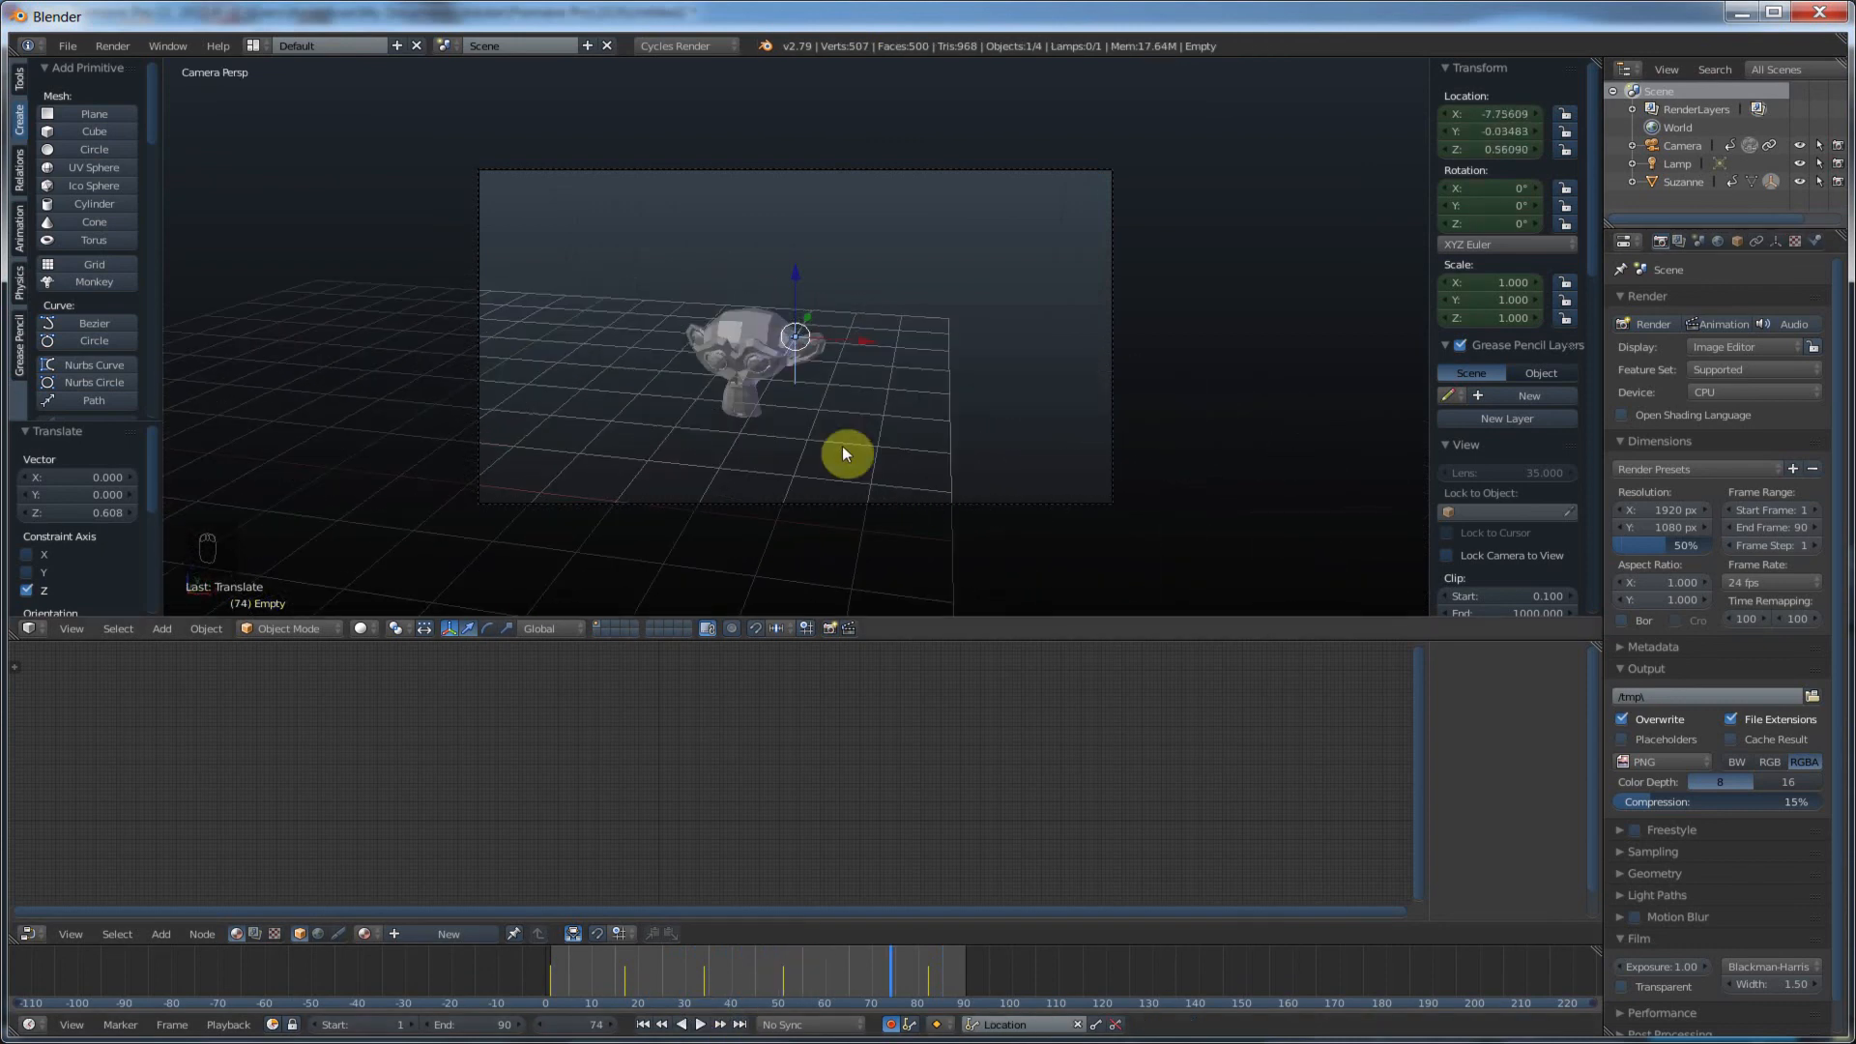